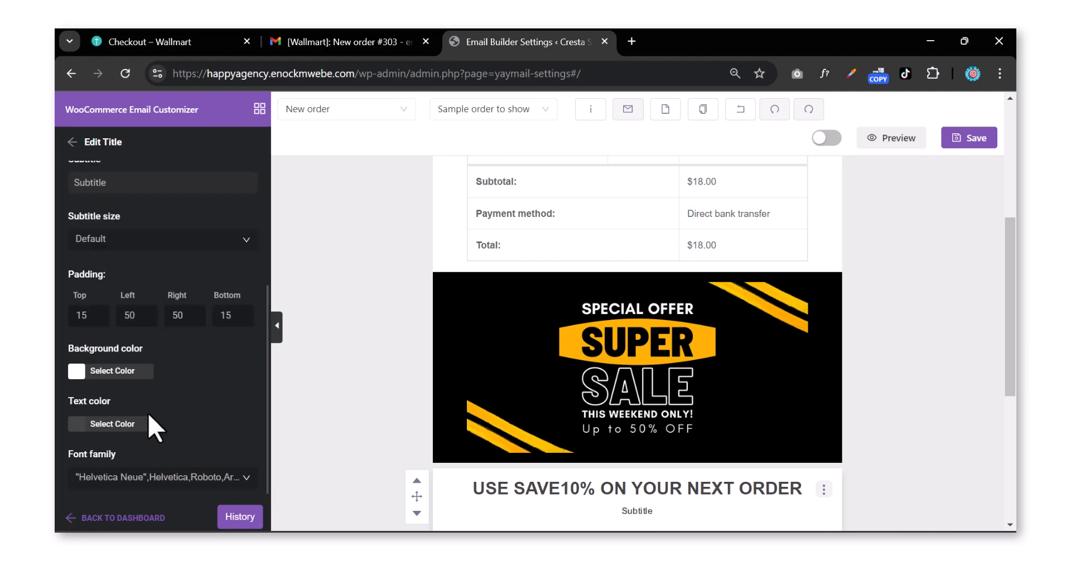
Paste a copied color code as the title block's background color and open its text color selection
{"action": "left_click", "coordinate": [113, 371]}
{"action": "key", "text": "super+v"}
{"action": "left_click", "coordinate": [115, 289]}
{"action": "left_click", "coordinate": [112, 424]}
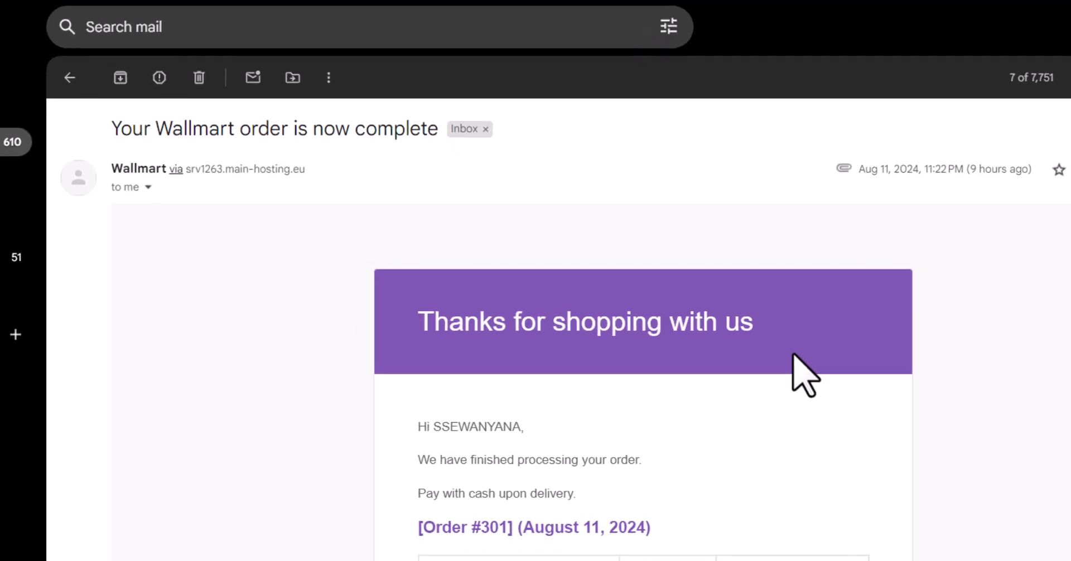
Examine the default order-complete email in Gmail, including its heading, order table, invoice button and address sections
{"action": "scroll", "coordinate": [727, 336], "scroll_direction": "down", "scroll_amount": 3}
{"action": "scroll", "coordinate": [669, 324], "scroll_direction": "up", "scroll_amount": 3}
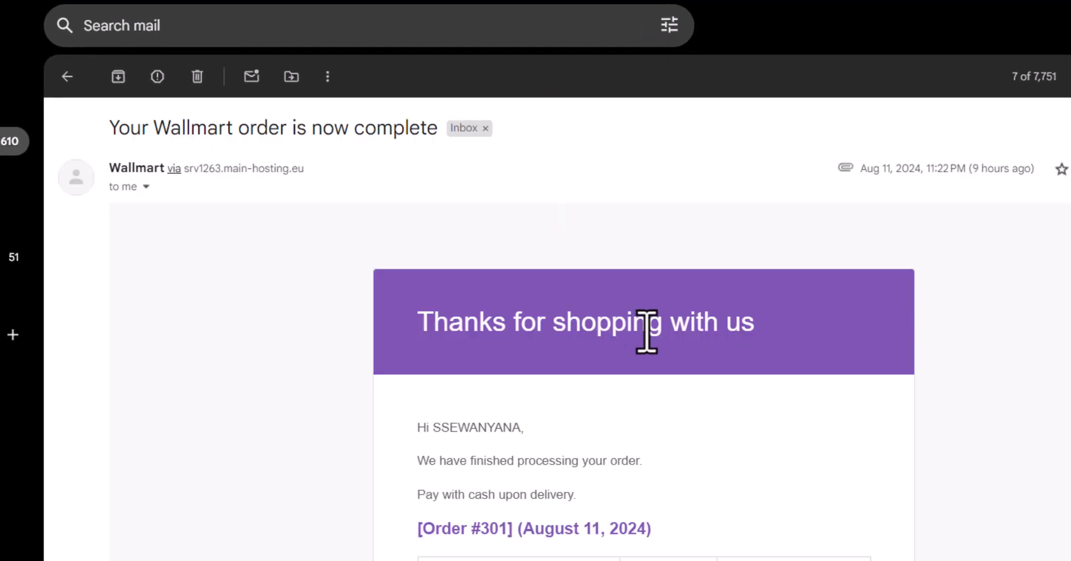
{"action": "scroll", "coordinate": [812, 436], "scroll_direction": "down", "scroll_amount": 6}
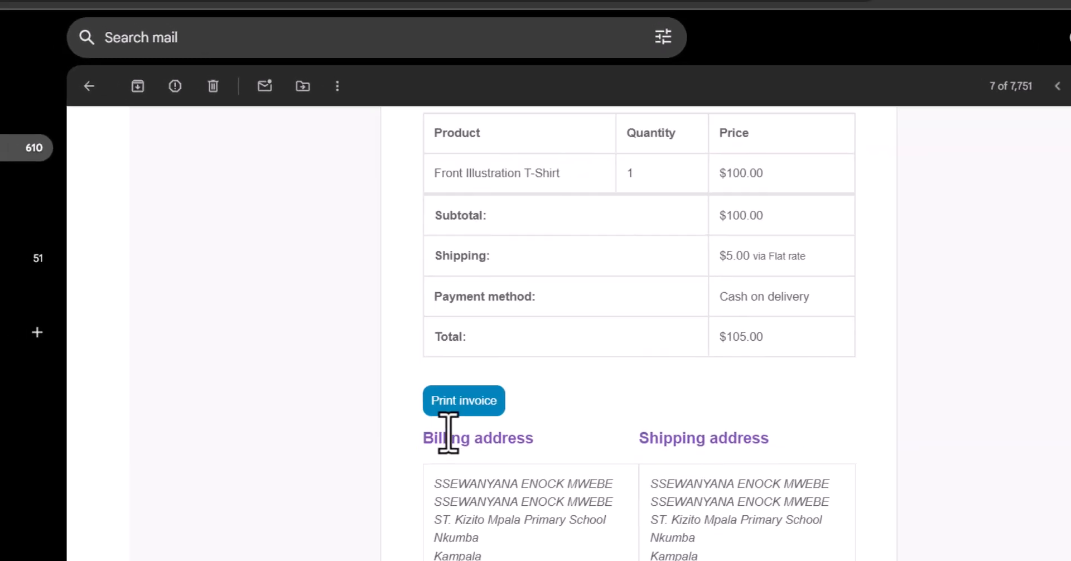
{"action": "scroll", "coordinate": [594, 307], "scroll_direction": "up", "scroll_amount": 6}
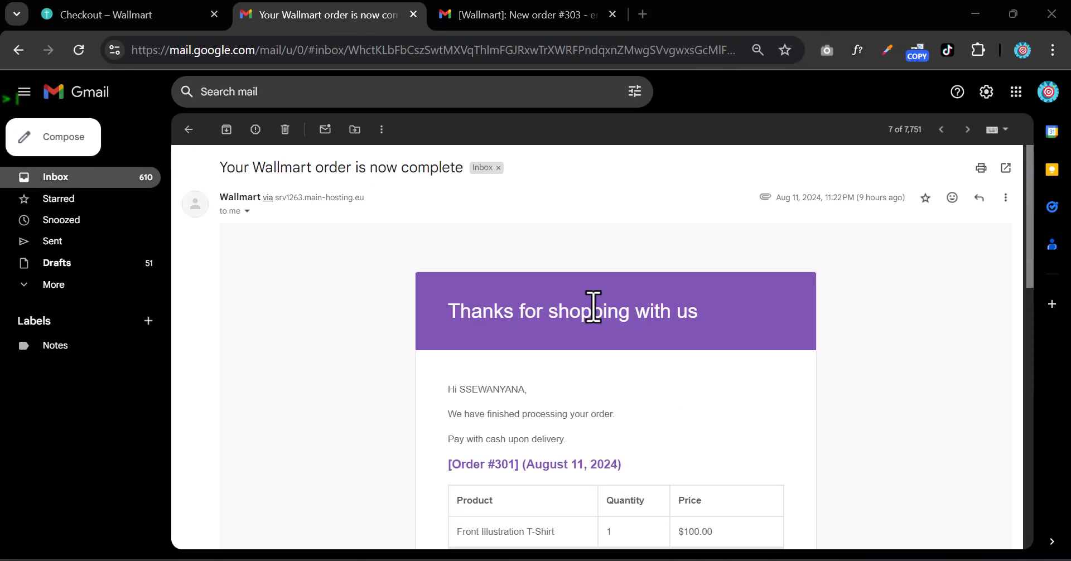
{"action": "scroll", "coordinate": [593, 307], "scroll_direction": "down", "scroll_amount": 3}
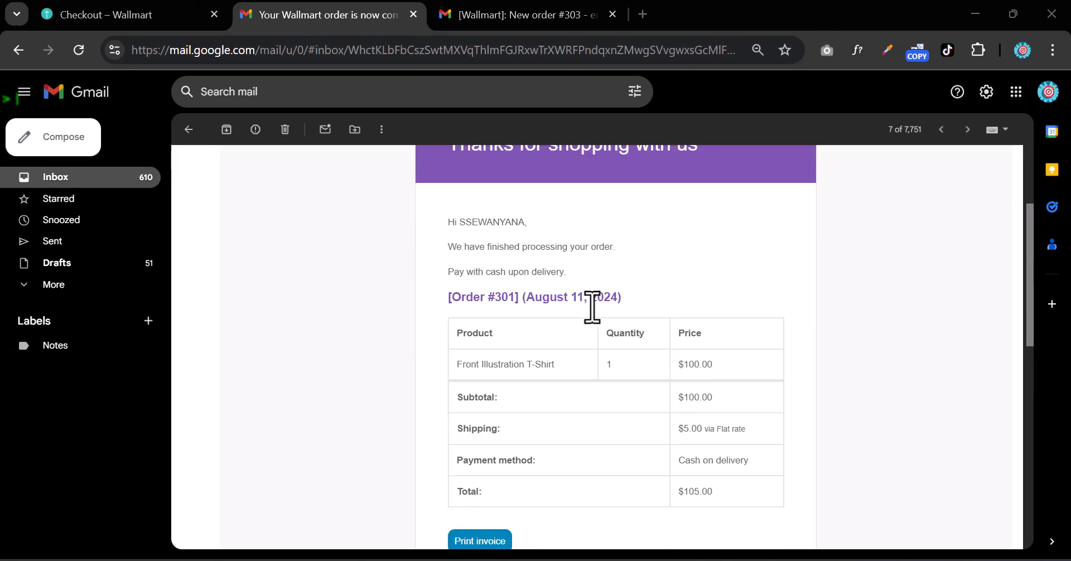
{"action": "scroll", "coordinate": [593, 308], "scroll_direction": "down", "scroll_amount": 3}
{"action": "scroll", "coordinate": [590, 322], "scroll_direction": "up", "scroll_amount": 3}
Switch to the customized new-order email and examine its header, order table, sale banner, product images and address sections
{"action": "left_click", "coordinate": [528, 16]}
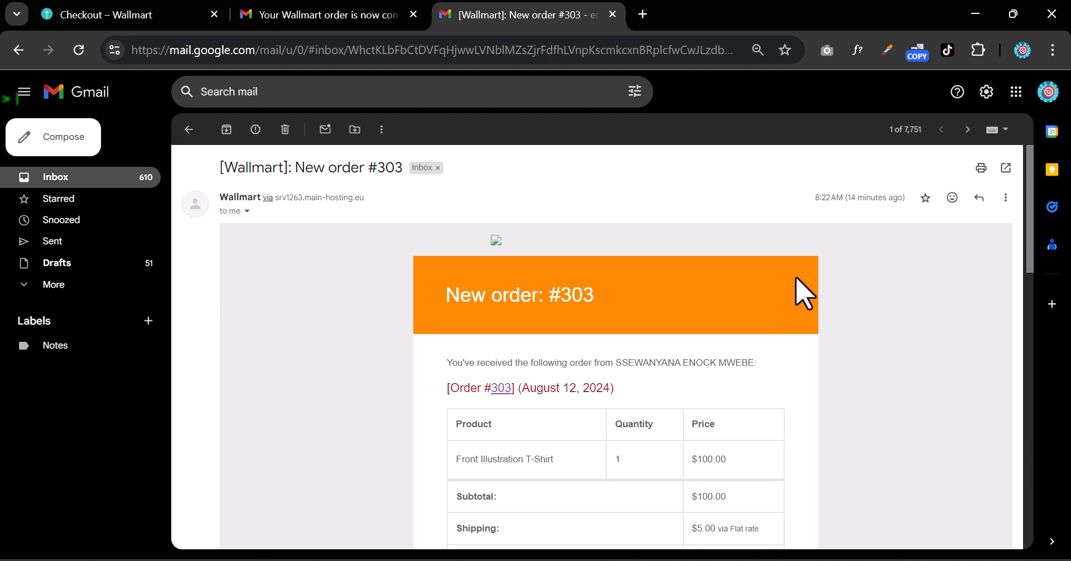
{"action": "scroll", "coordinate": [803, 296], "scroll_direction": "down", "scroll_amount": 3}
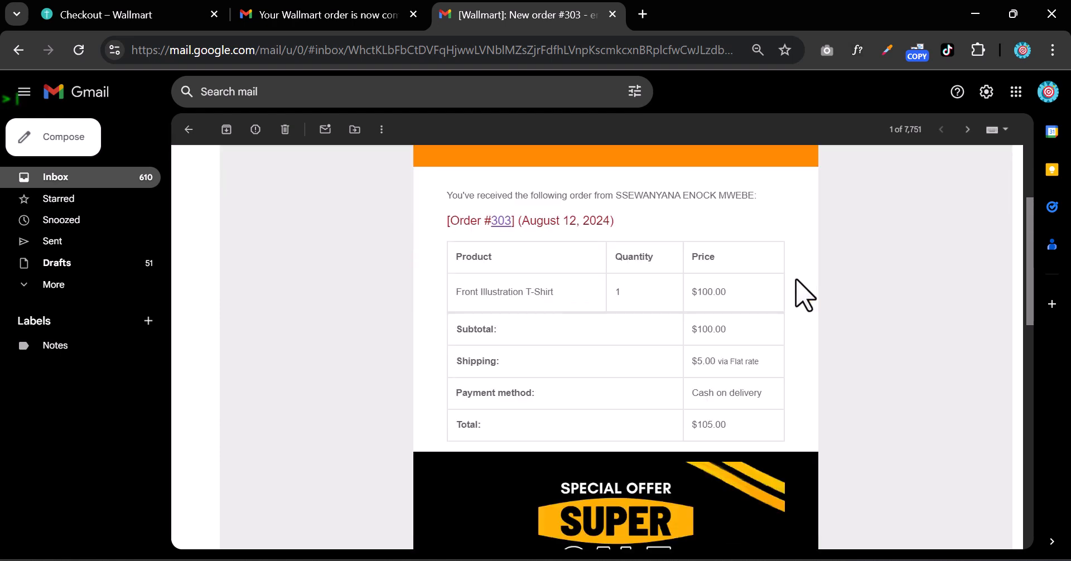
{"action": "scroll", "coordinate": [804, 295], "scroll_direction": "up", "scroll_amount": 3}
{"action": "scroll", "coordinate": [803, 296], "scroll_direction": "down", "scroll_amount": 6}
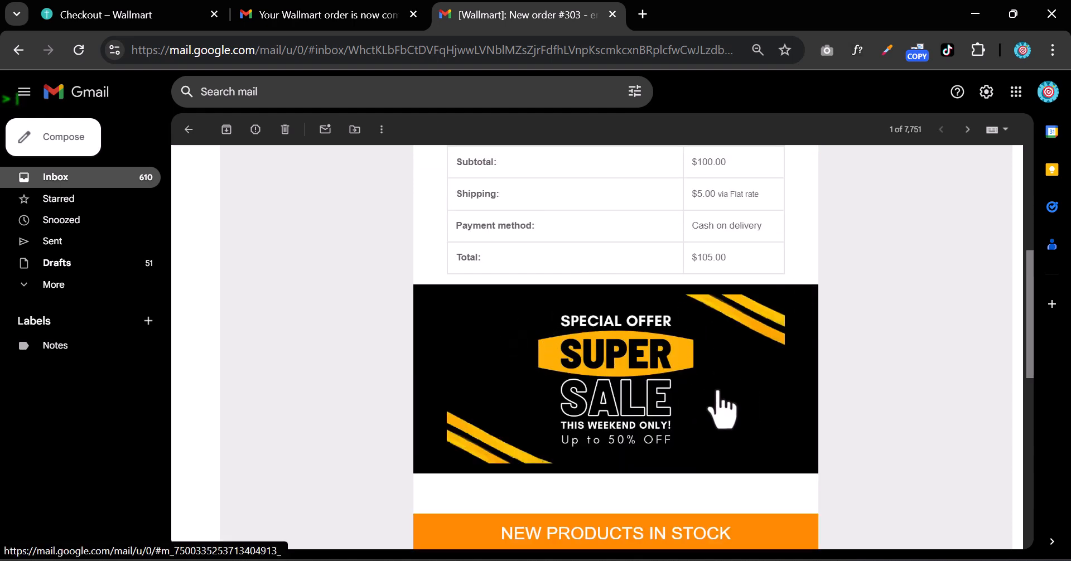
{"action": "scroll", "coordinate": [722, 411], "scroll_direction": "down", "scroll_amount": 4}
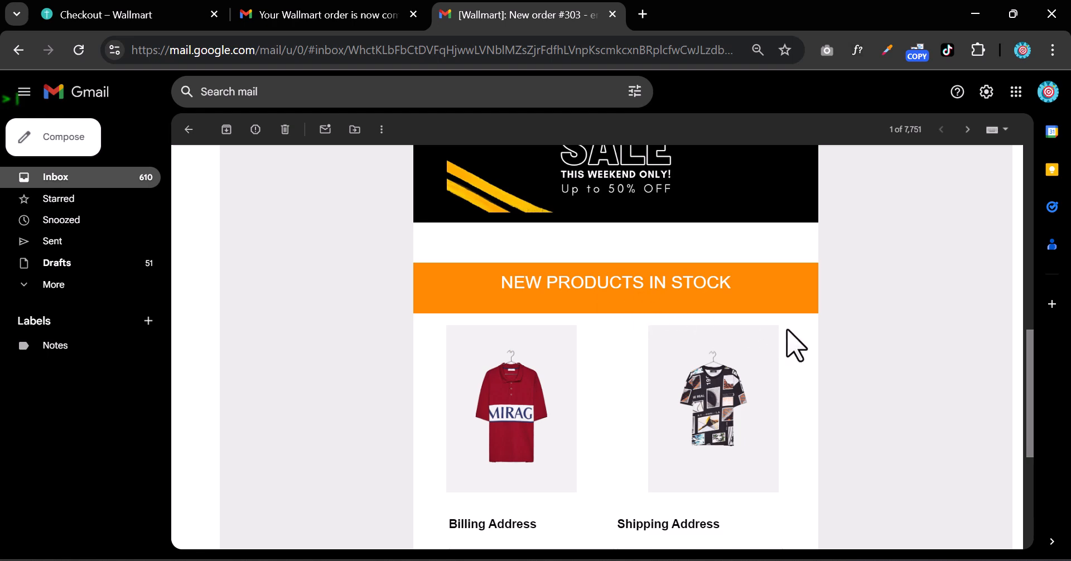
{"action": "scroll", "coordinate": [789, 347], "scroll_direction": "up", "scroll_amount": 9}
{"action": "scroll", "coordinate": [725, 306], "scroll_direction": "down", "scroll_amount": 10}
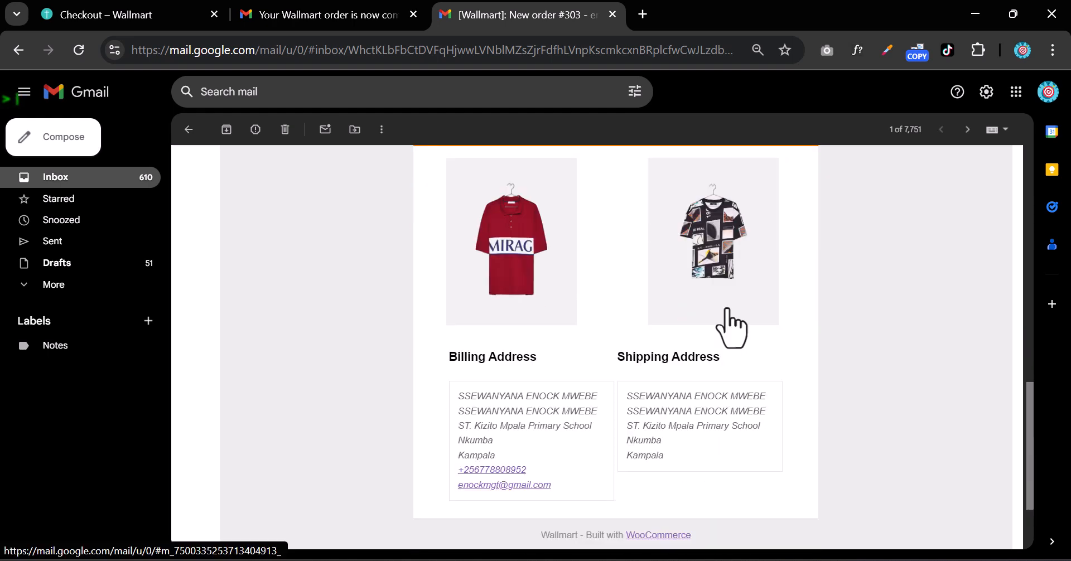
{"action": "scroll", "coordinate": [733, 324], "scroll_direction": "up", "scroll_amount": 10}
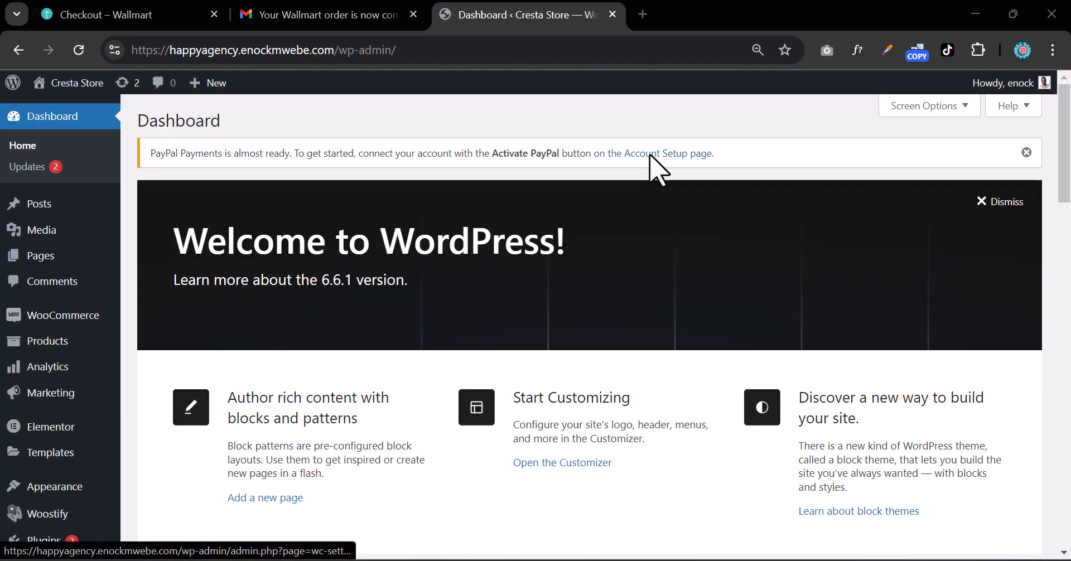
Open the WordPress admin page for adding a new plugin
{"action": "scroll", "coordinate": [92, 318], "scroll_direction": "down", "scroll_amount": 5}
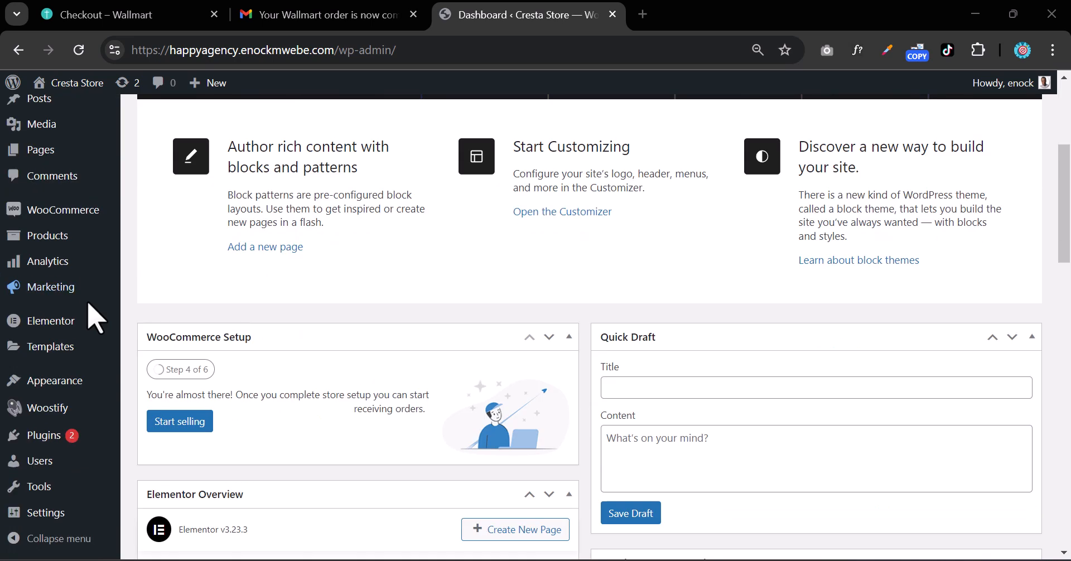
{"action": "scroll", "coordinate": [92, 318], "scroll_direction": "up", "scroll_amount": 5}
{"action": "scroll", "coordinate": [89, 306], "scroll_direction": "down", "scroll_amount": 5}
{"action": "mouse_move", "coordinate": [53, 430]}
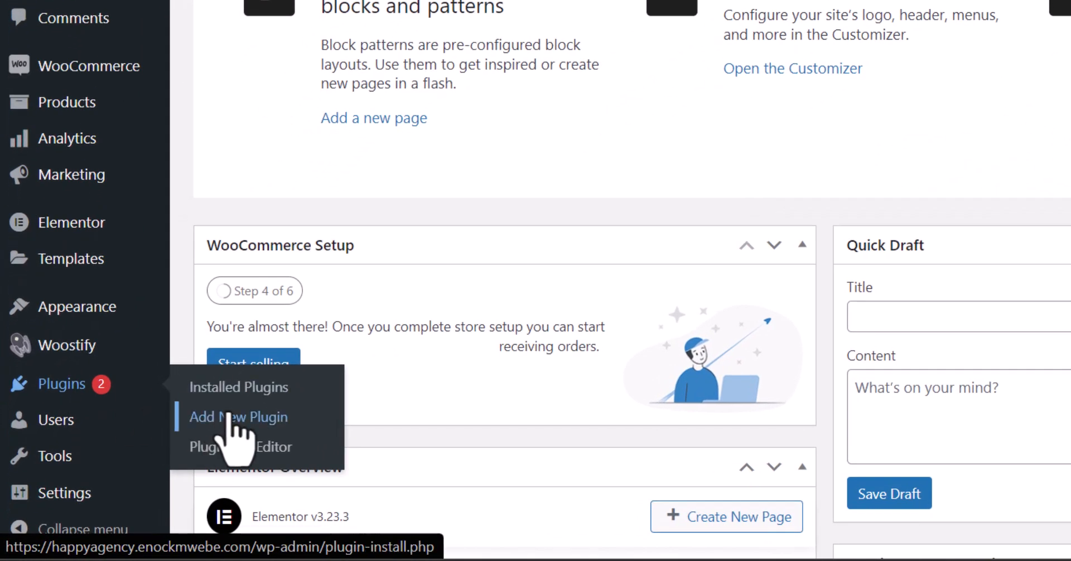
{"action": "left_click", "coordinate": [223, 421]}
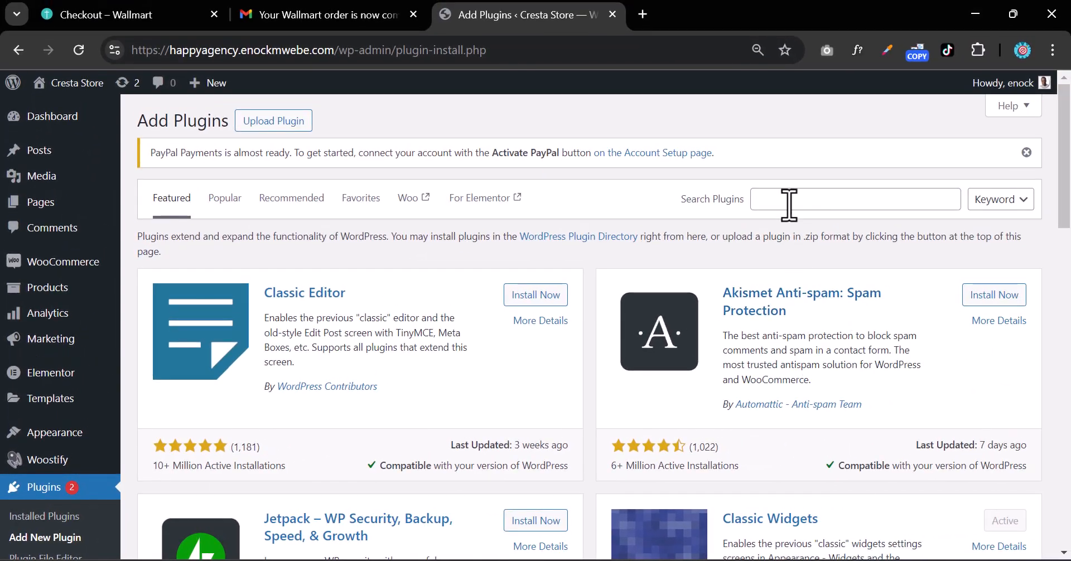
Search the plugin directory for Yaymail
{"action": "left_click", "coordinate": [789, 205]}
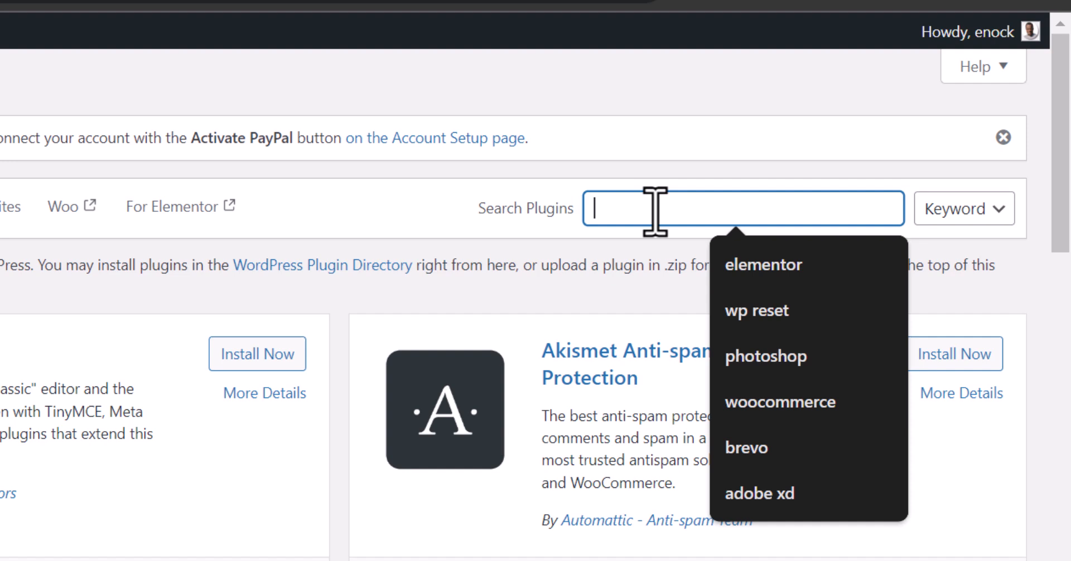
{"action": "type", "text": "Y"}
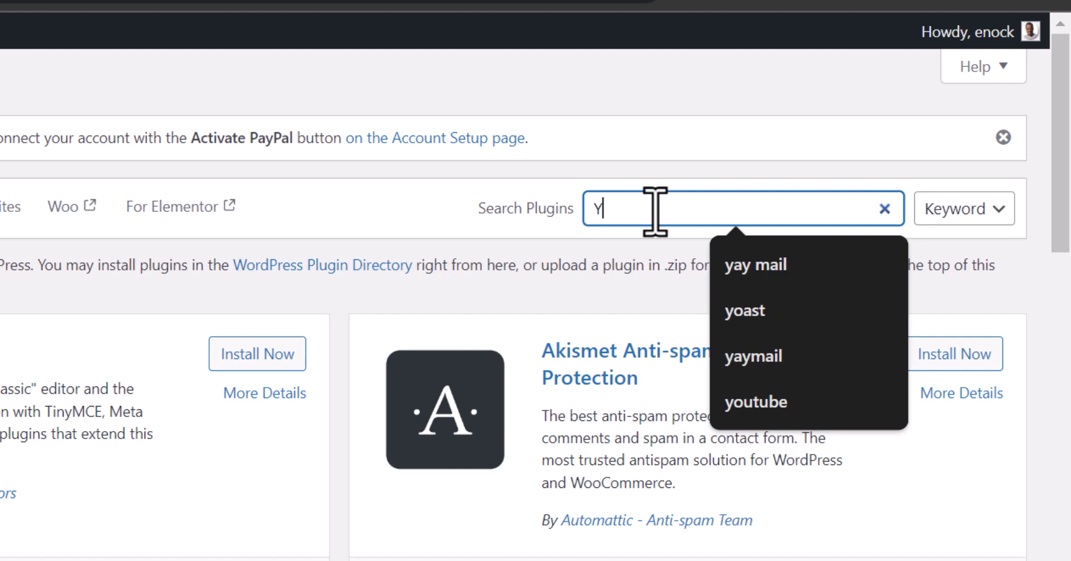
{"action": "type", "text": "aymail"}
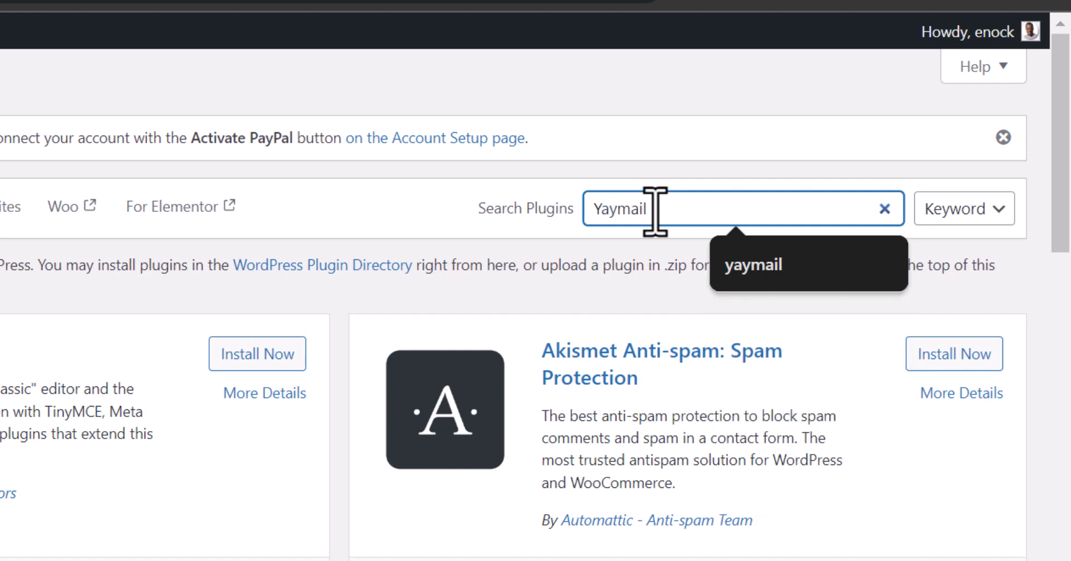
{"action": "key", "text": "Return"}
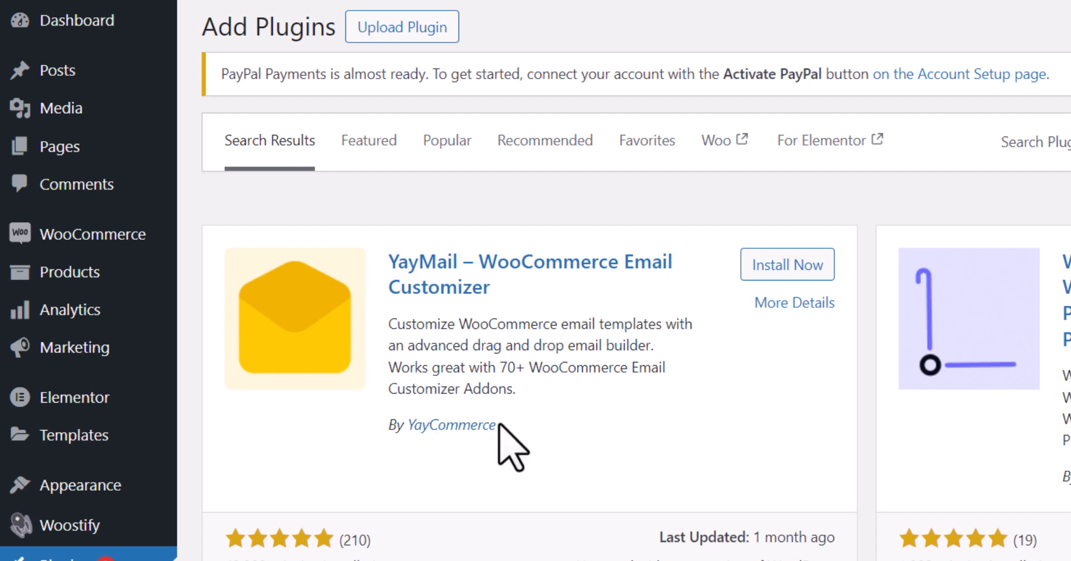
Install and activate the YayMail – WooCommerce Email Customizer plugin
{"action": "left_click", "coordinate": [783, 252]}
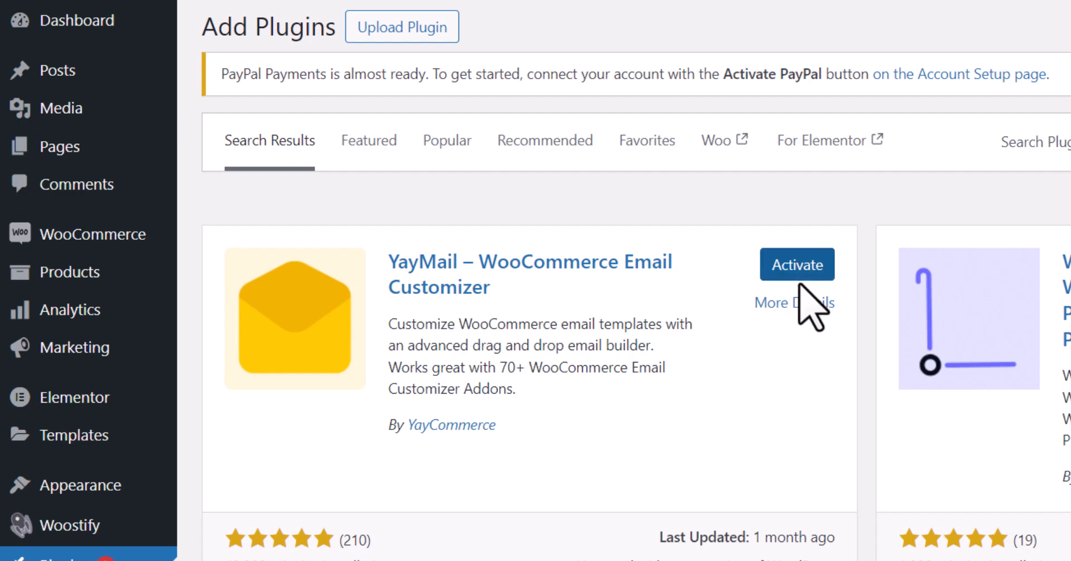
{"action": "left_click", "coordinate": [802, 265]}
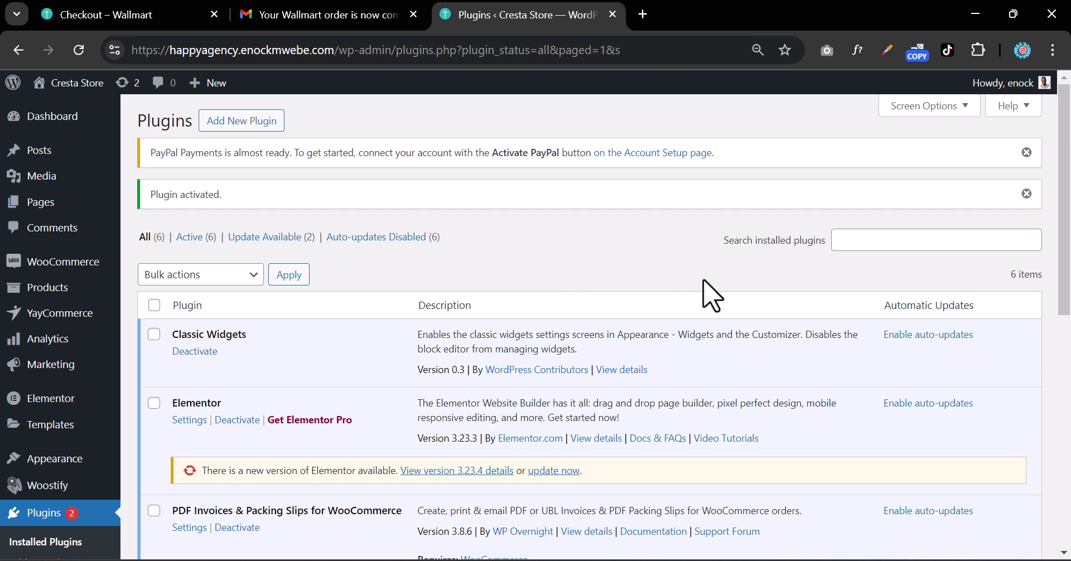
Open YayMail's email builder from the YayCommerce entry in the WordPress dashboard
{"action": "mouse_move", "coordinate": [78, 315]}
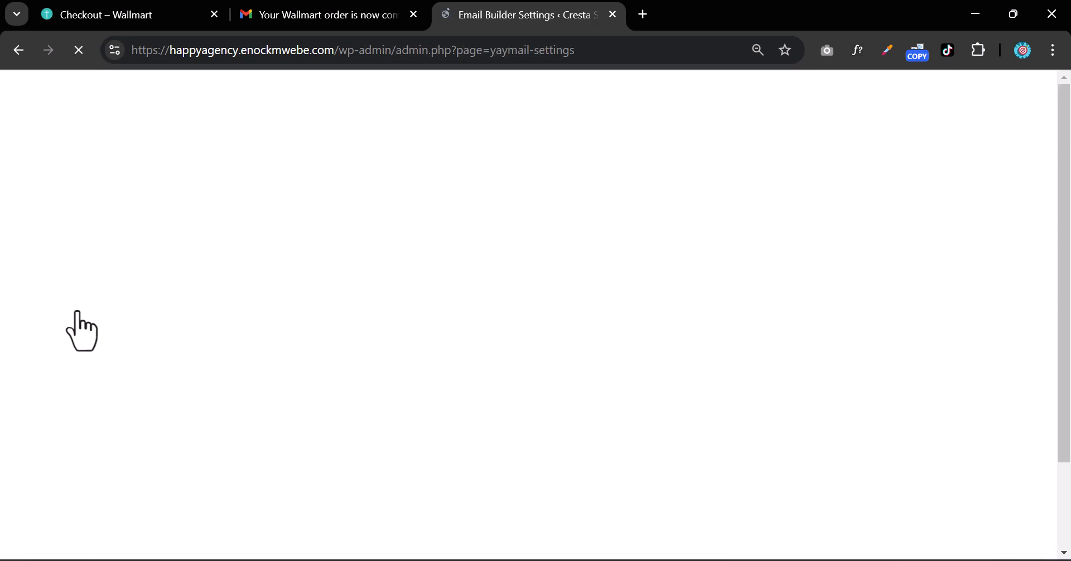
{"action": "left_click", "coordinate": [107, 91]}
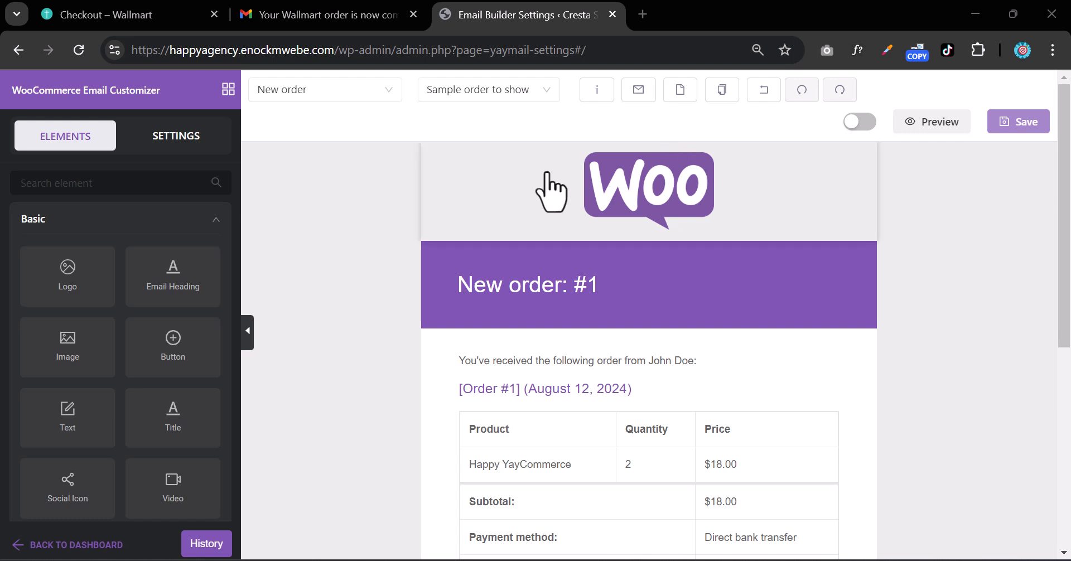
{"action": "left_click", "coordinate": [159, 91]}
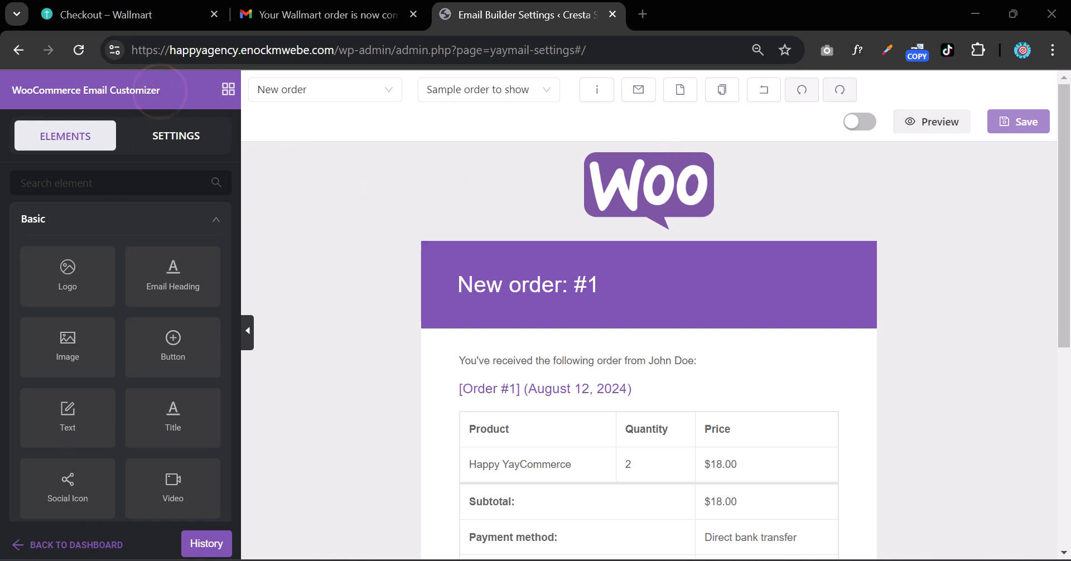
Load the Completed order template, review its layout down to the footer, and return to the New order template
{"action": "left_click", "coordinate": [333, 90]}
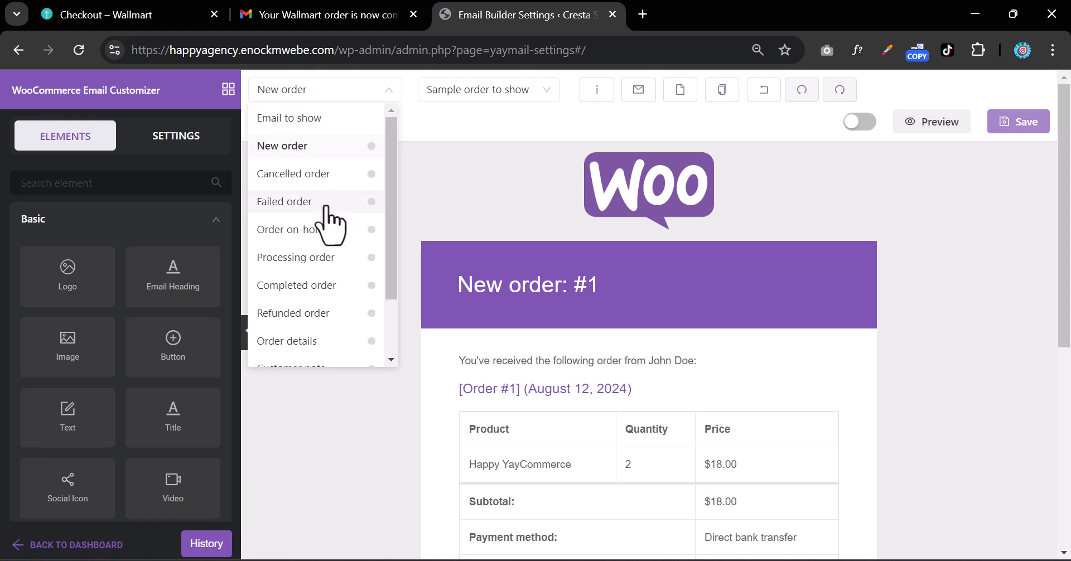
{"action": "right_click", "coordinate": [337, 276]}
{"action": "left_click", "coordinate": [303, 291]}
{"action": "left_click", "coordinate": [296, 279]}
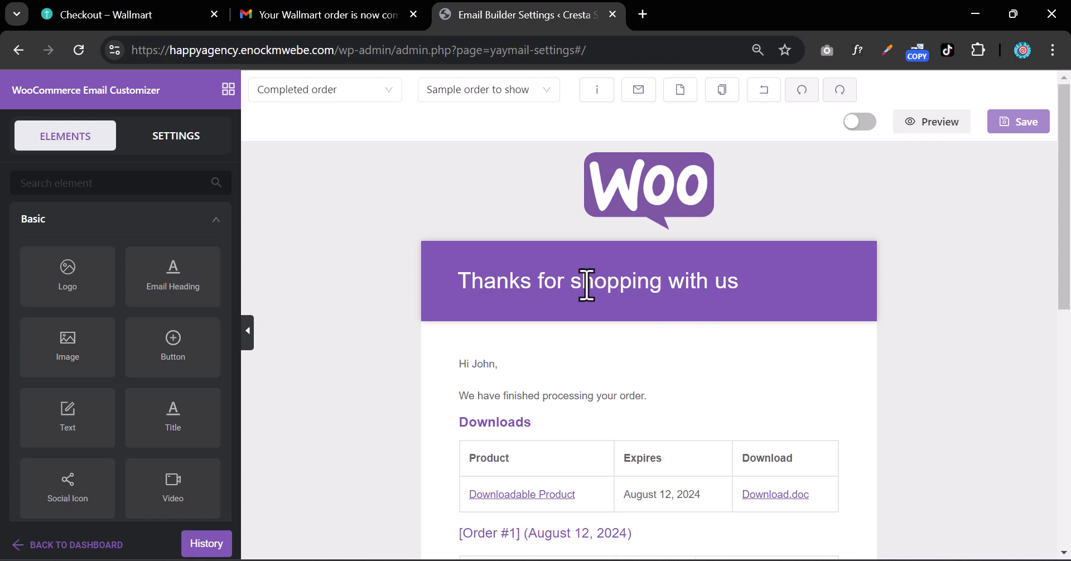
{"action": "scroll", "coordinate": [554, 313], "scroll_direction": "down", "scroll_amount": 2}
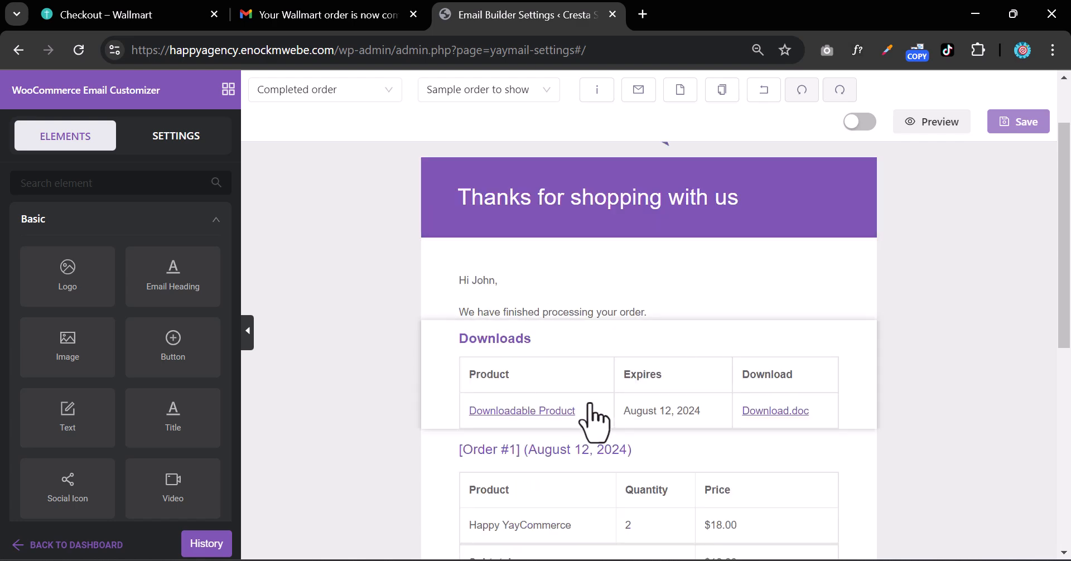
{"action": "scroll", "coordinate": [594, 468], "scroll_direction": "down", "scroll_amount": 3}
{"action": "scroll", "coordinate": [565, 459], "scroll_direction": "down", "scroll_amount": 3}
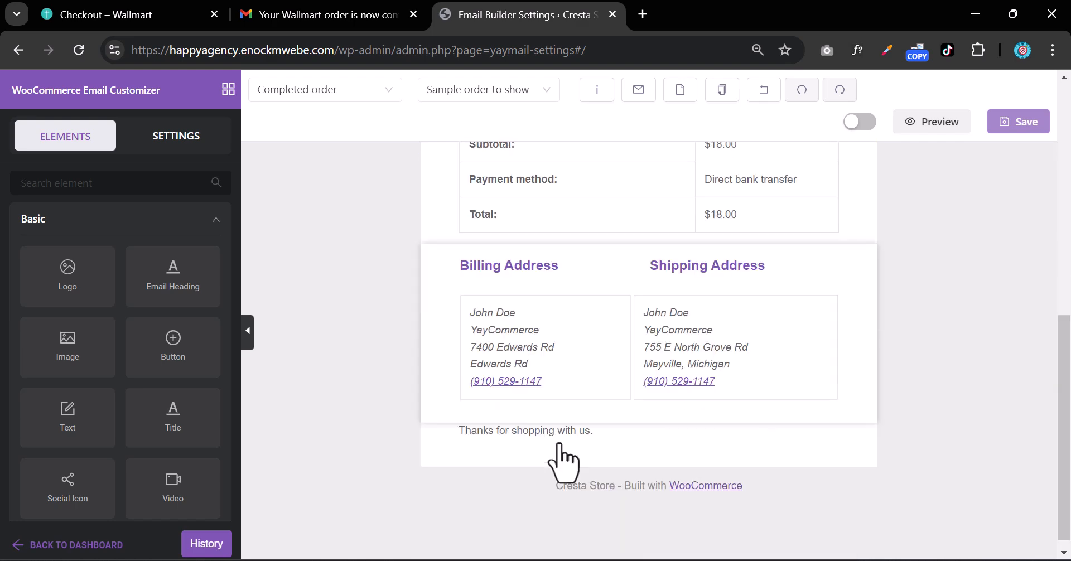
{"action": "scroll", "coordinate": [564, 459], "scroll_direction": "up", "scroll_amount": 8}
{"action": "left_click", "coordinate": [319, 89]}
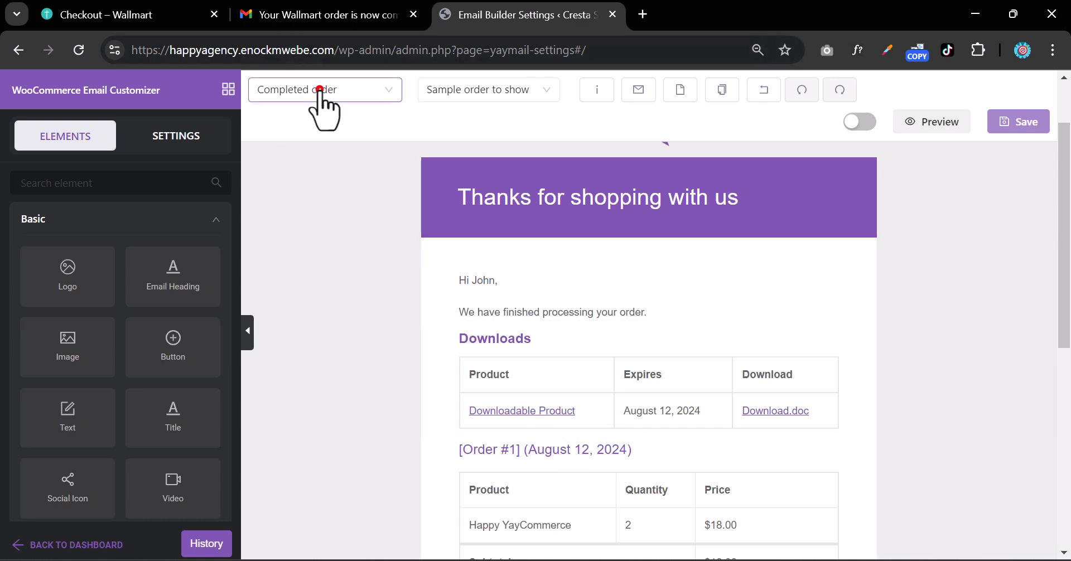
{"action": "left_click", "coordinate": [329, 168]}
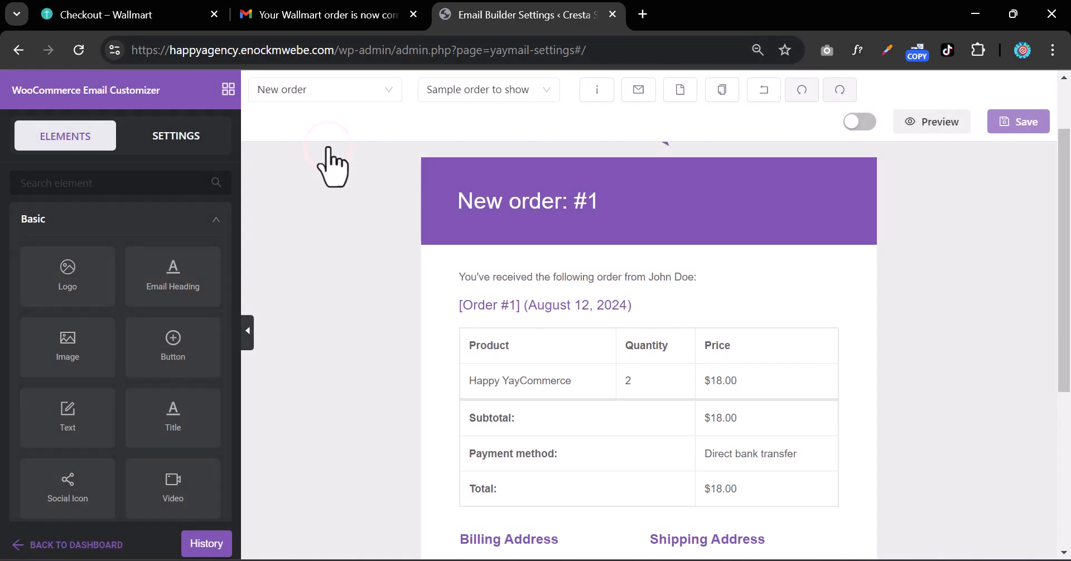
Load the Cancelled order template, review its content, and switch back to the New order template
{"action": "left_click", "coordinate": [286, 94]}
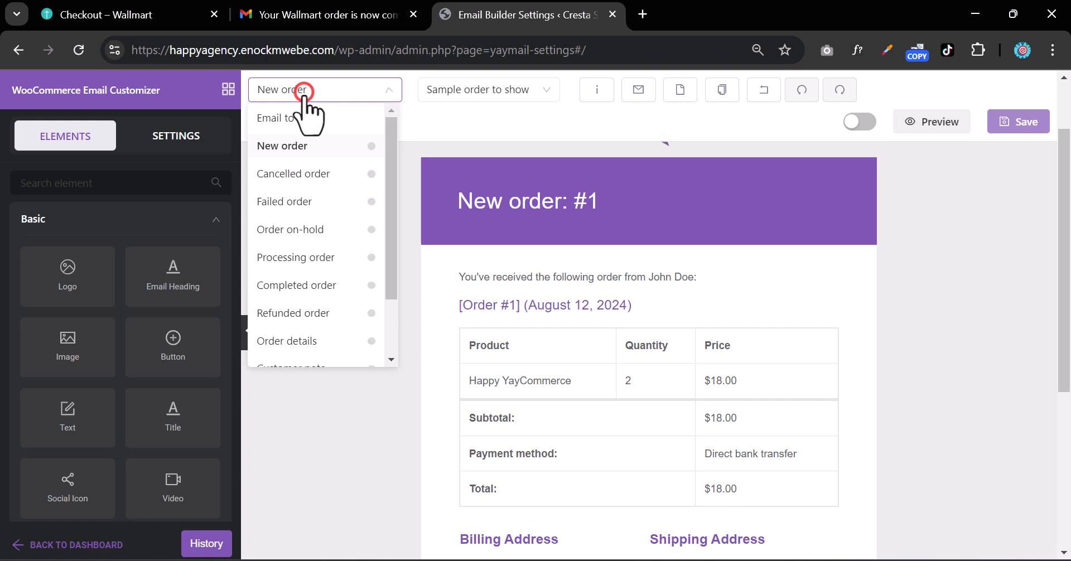
{"action": "left_click", "coordinate": [318, 177]}
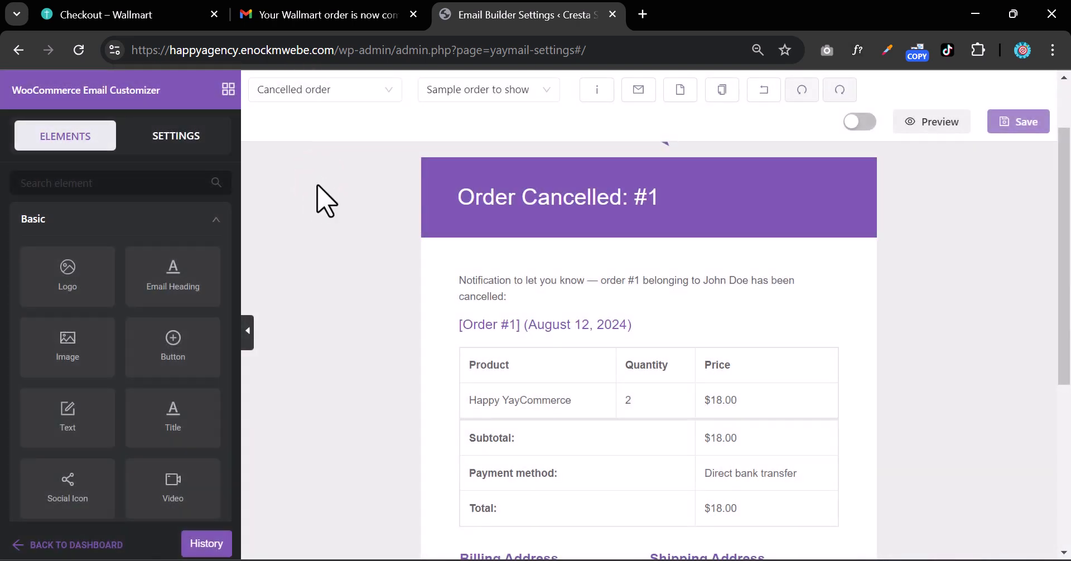
{"action": "scroll", "coordinate": [642, 330], "scroll_direction": "down", "scroll_amount": 3}
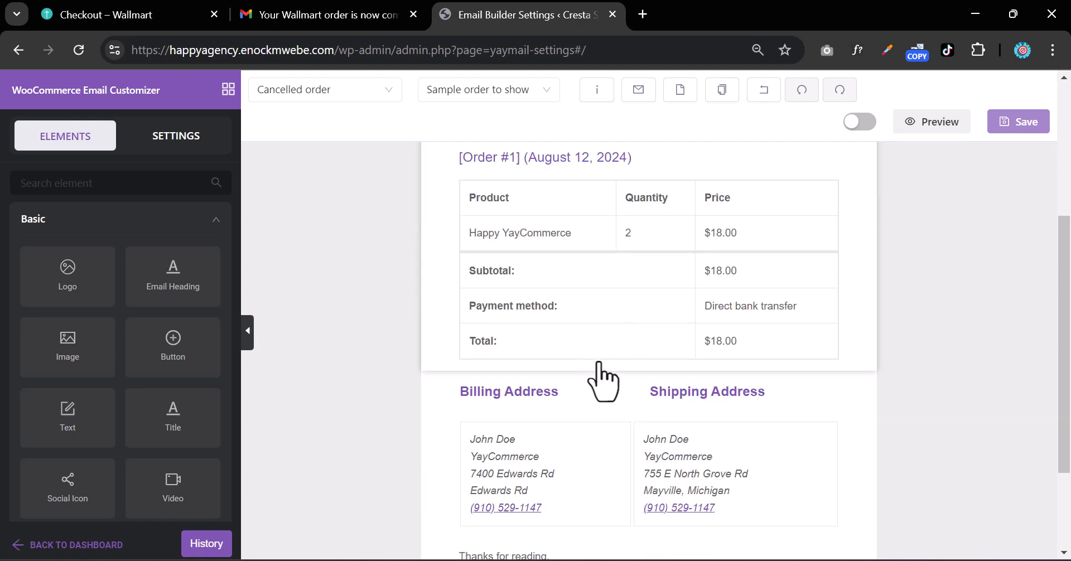
{"action": "scroll", "coordinate": [603, 379], "scroll_direction": "down", "scroll_amount": 3}
{"action": "scroll", "coordinate": [555, 351], "scroll_direction": "up", "scroll_amount": 5}
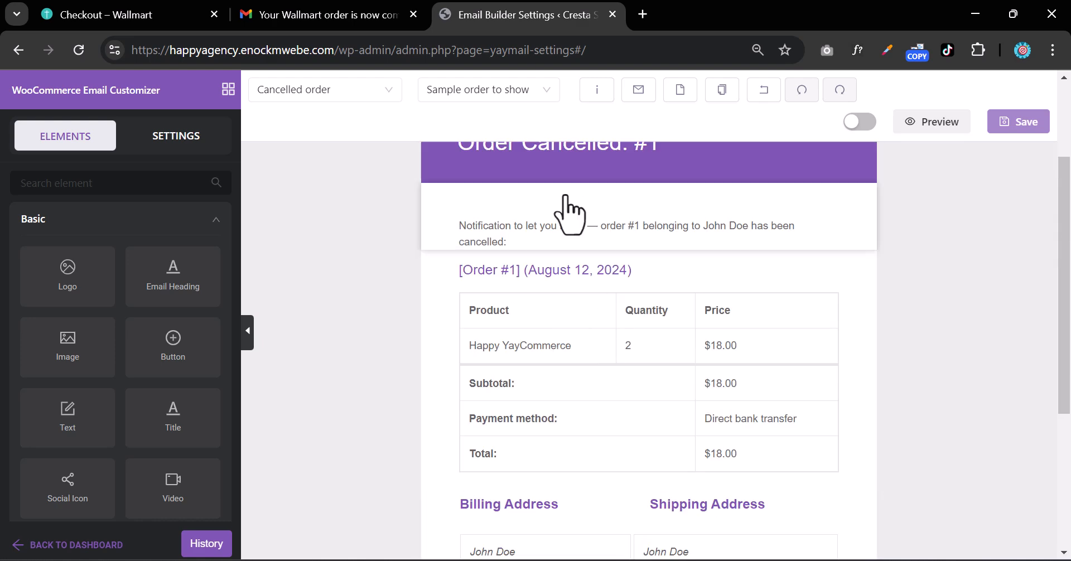
{"action": "scroll", "coordinate": [569, 215], "scroll_direction": "up", "scroll_amount": 3}
{"action": "left_click", "coordinate": [367, 89]}
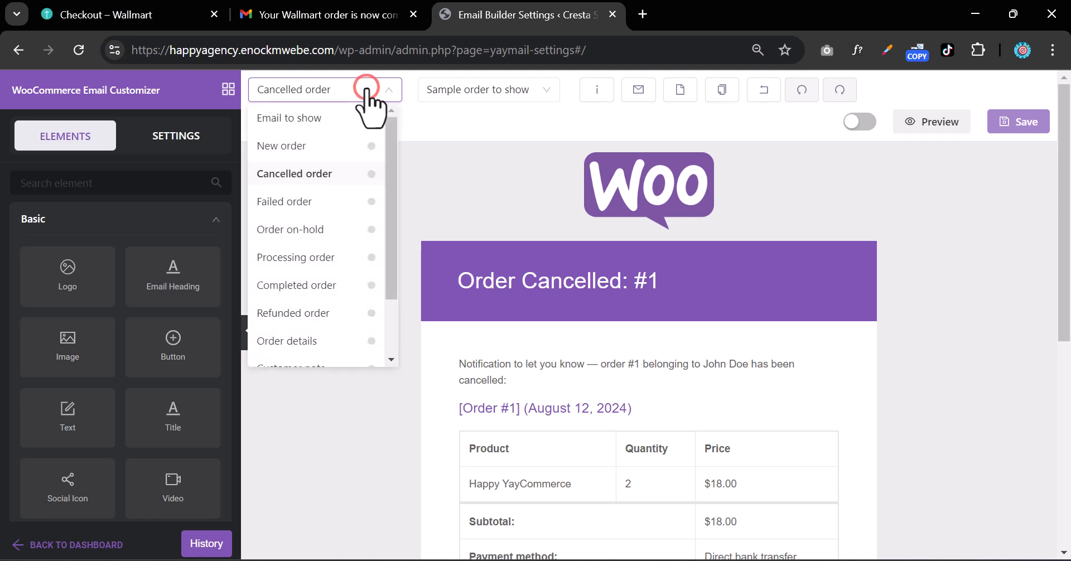
{"action": "left_click", "coordinate": [328, 149]}
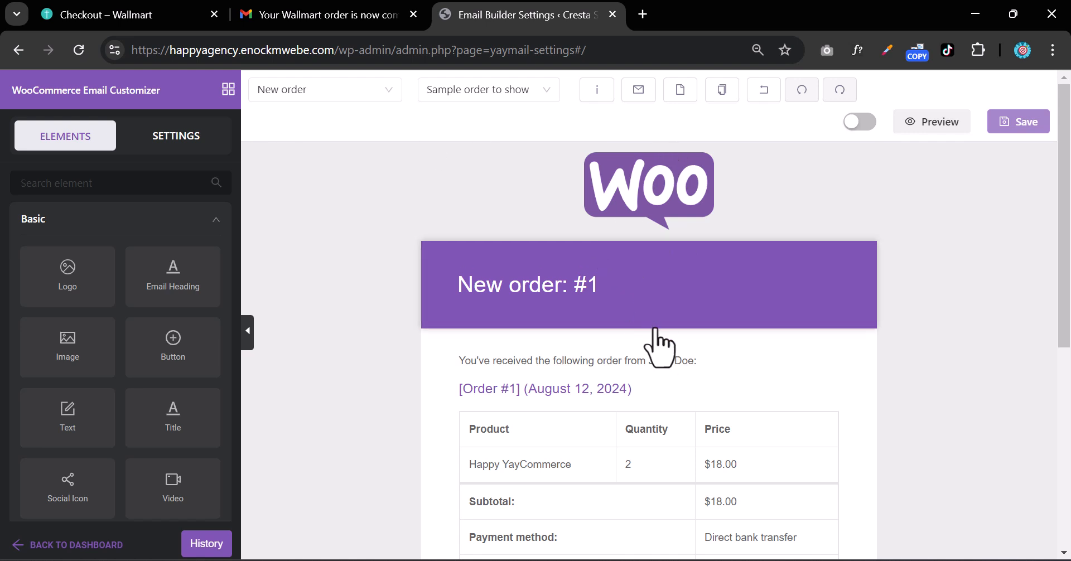
Replace the template's logo with the Cresta image Ziara-removebg-previewf.png from the media library and widen it to 293px
{"action": "left_click", "coordinate": [651, 187]}
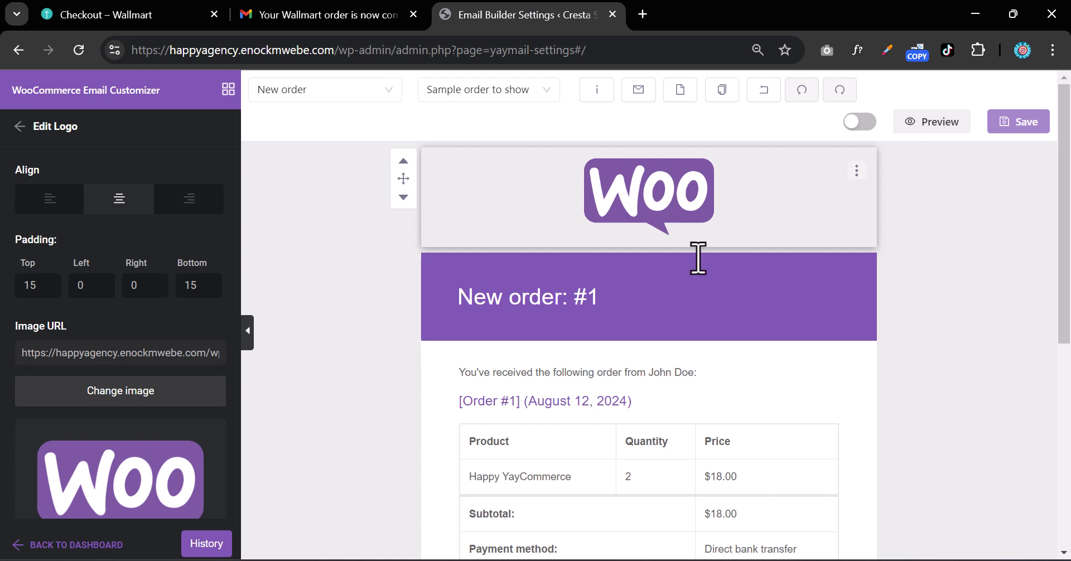
{"action": "left_click", "coordinate": [734, 393]}
{"action": "left_click", "coordinate": [682, 202]}
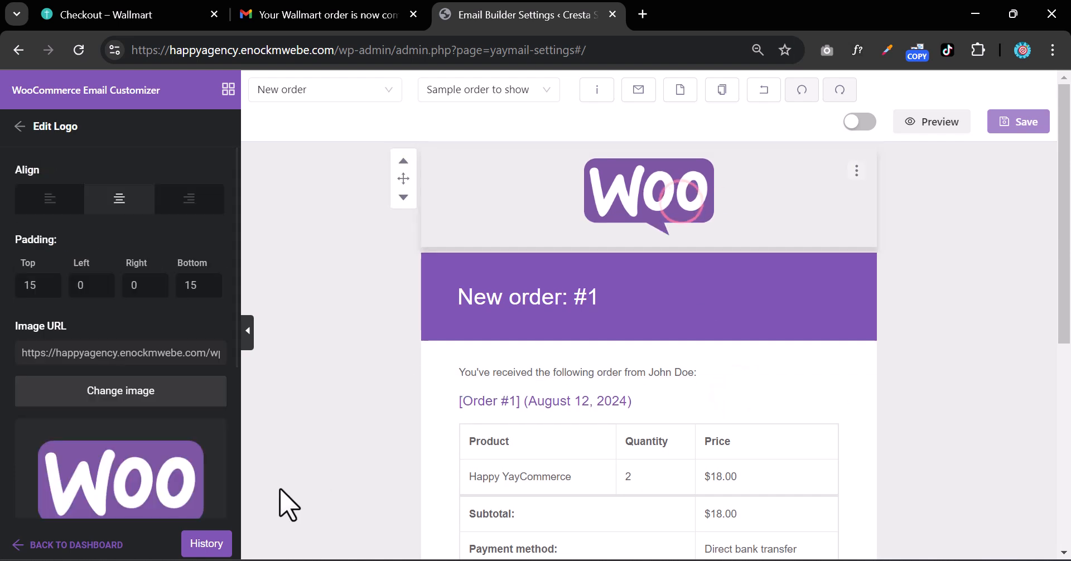
{"action": "left_click", "coordinate": [136, 396]}
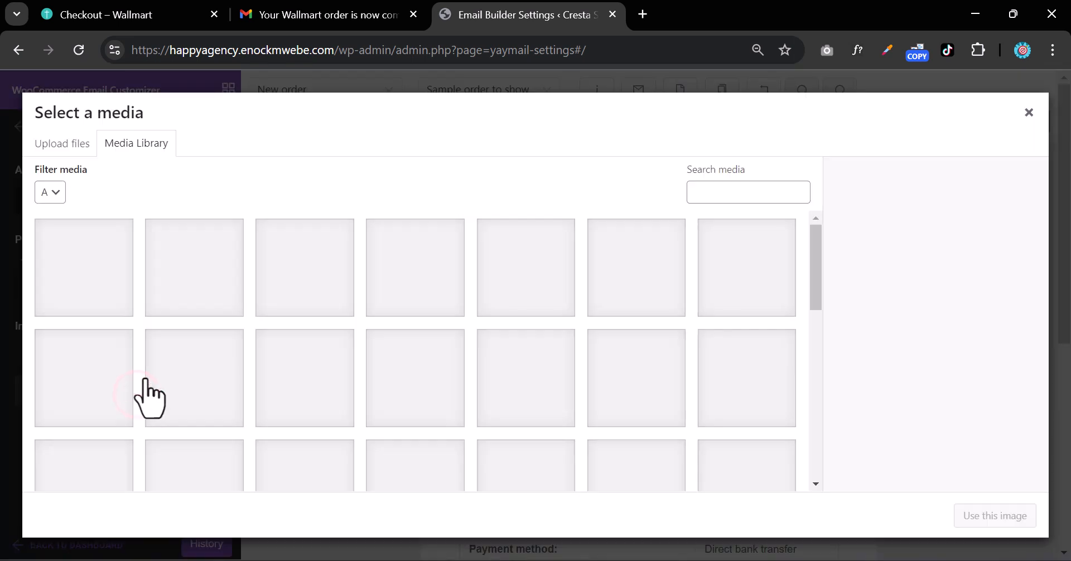
{"action": "left_click", "coordinate": [150, 144]}
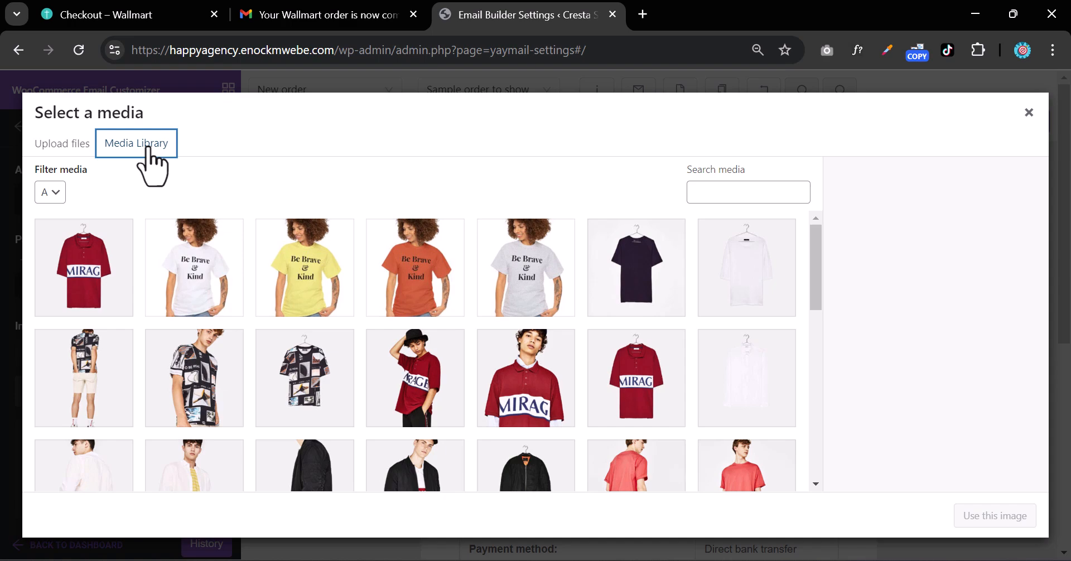
{"action": "scroll", "coordinate": [410, 335], "scroll_direction": "down", "scroll_amount": 10}
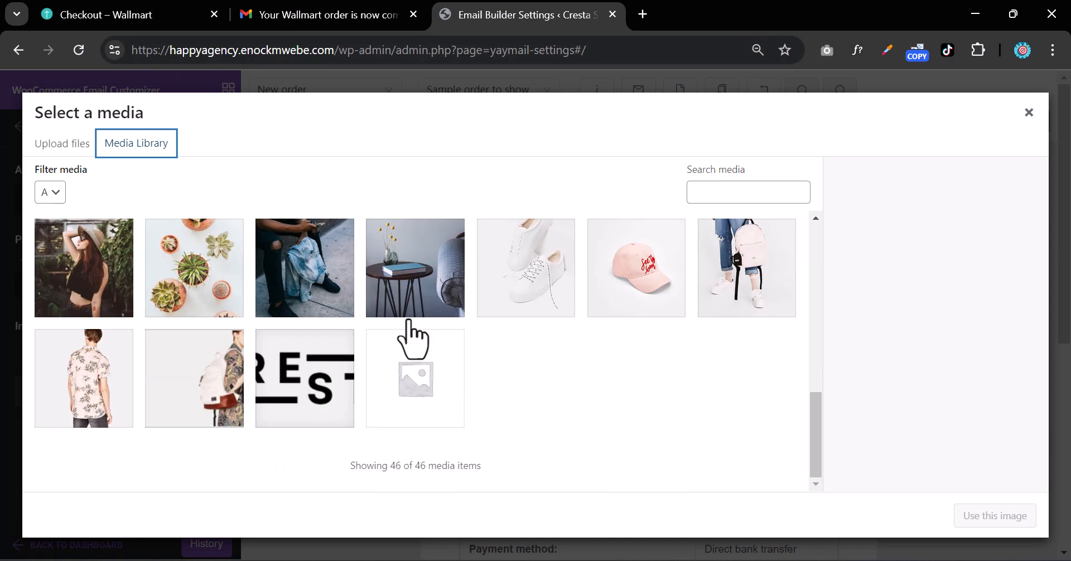
{"action": "left_click", "coordinate": [315, 391]}
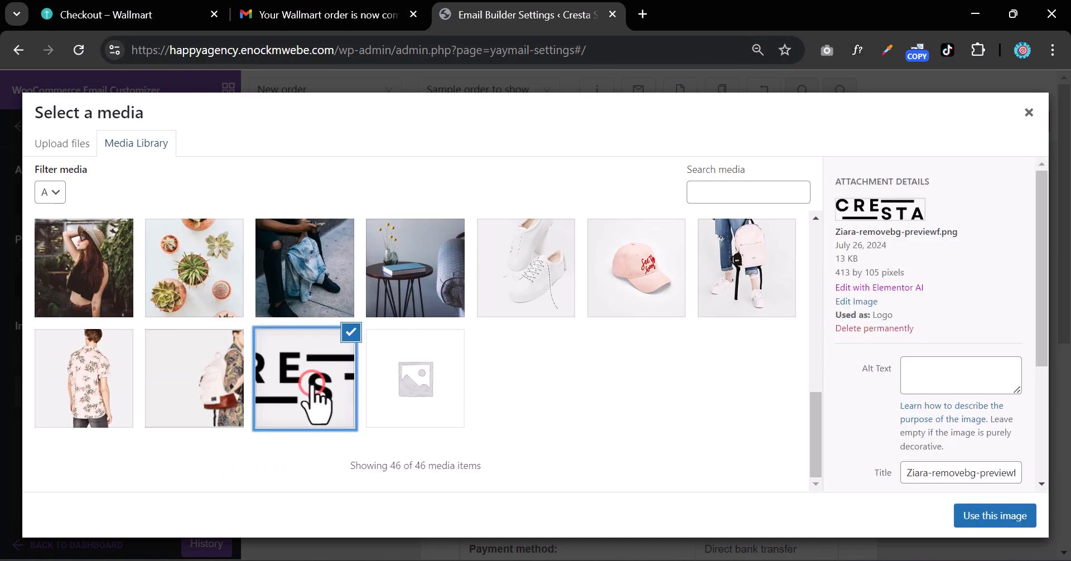
{"action": "left_click", "coordinate": [990, 519]}
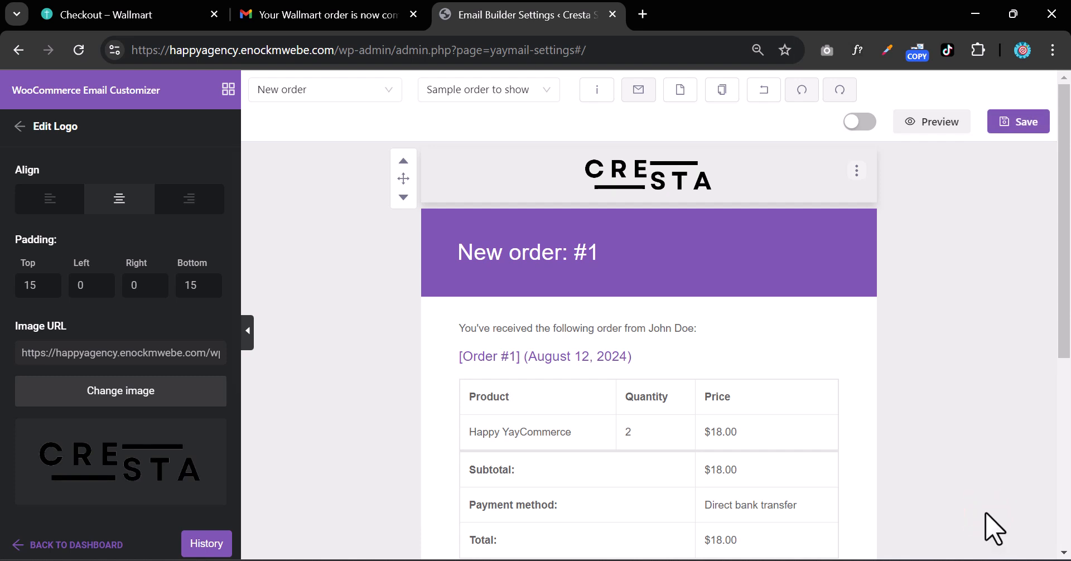
{"action": "scroll", "coordinate": [115, 363], "scroll_direction": "down", "scroll_amount": 3}
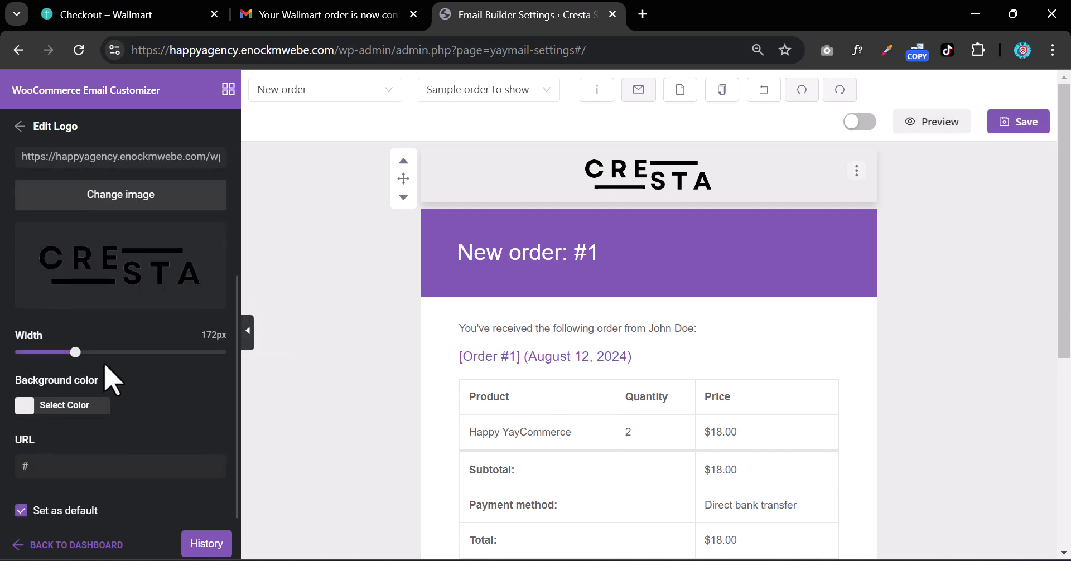
{"action": "left_click_drag", "start_coordinate": [75, 353], "coordinate": [117, 352]}
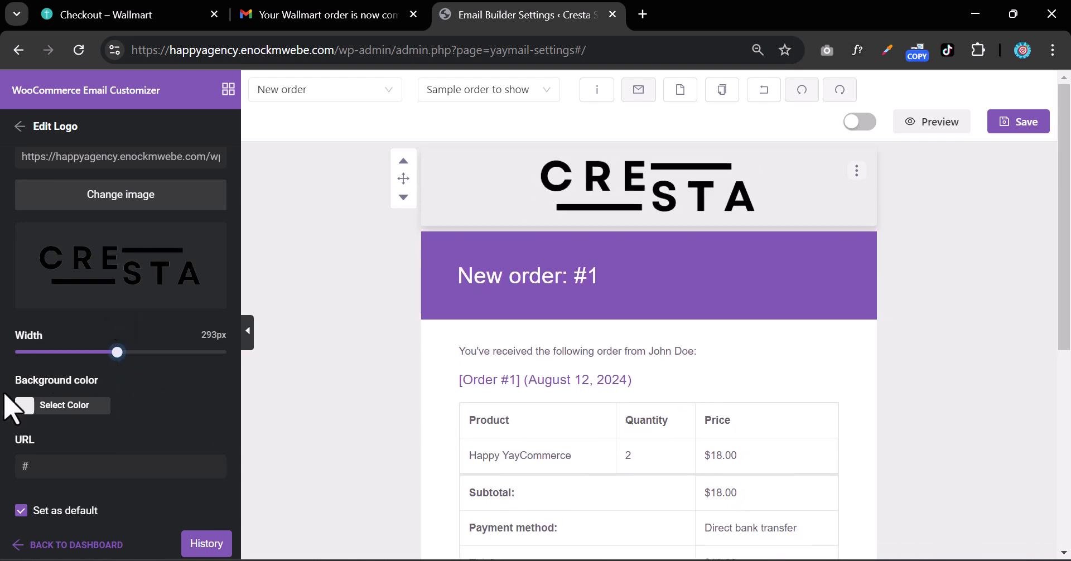
Try a bright red background color behind the logo
{"action": "left_click", "coordinate": [24, 405]}
{"action": "left_click", "coordinate": [120, 460]}
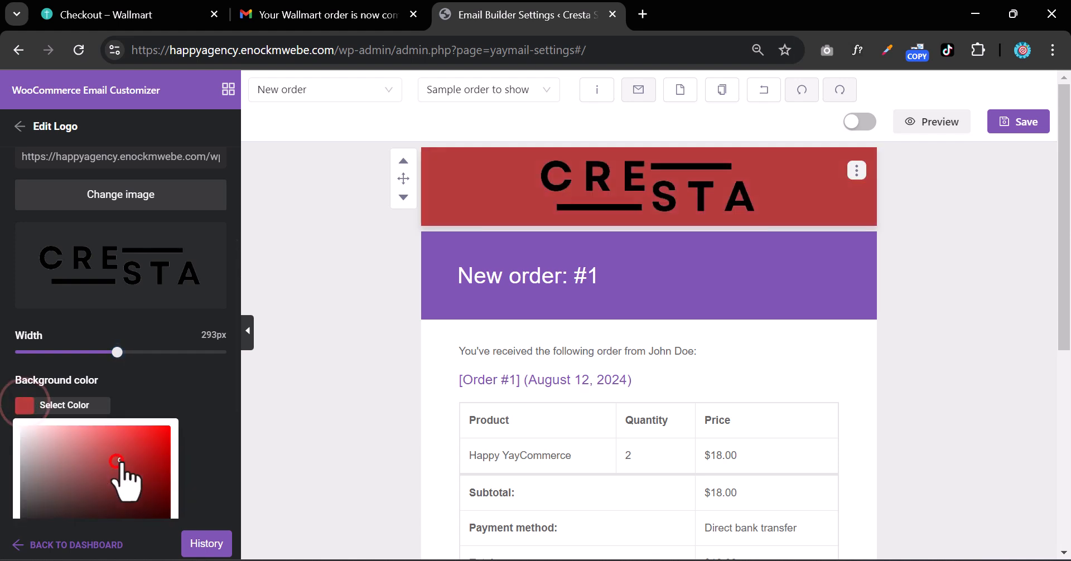
{"action": "left_click_drag", "start_coordinate": [146, 447], "coordinate": [161, 423]}
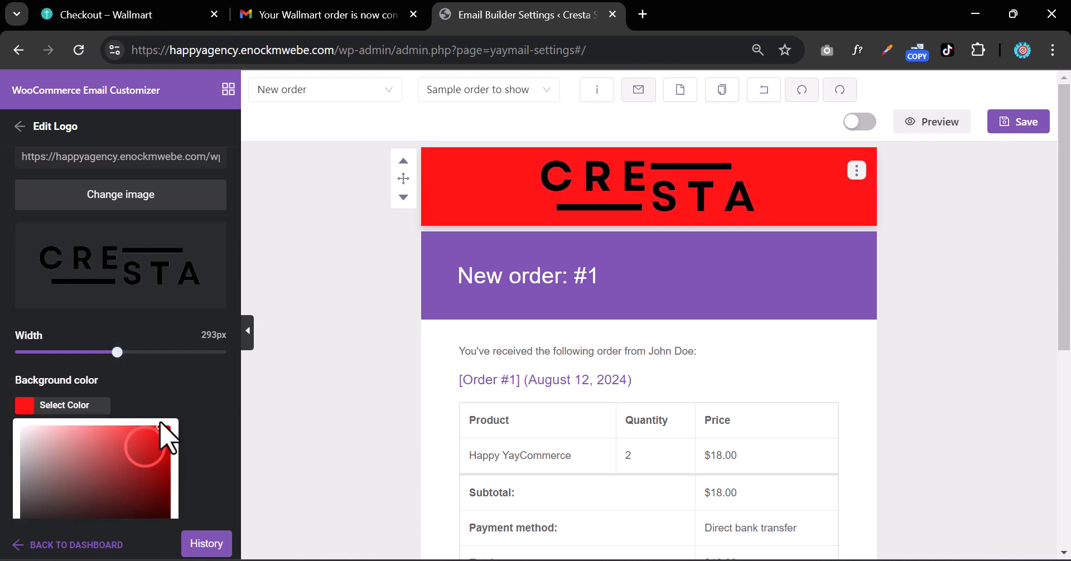
{"action": "right_click", "coordinate": [173, 394]}
{"action": "left_click", "coordinate": [25, 407]}
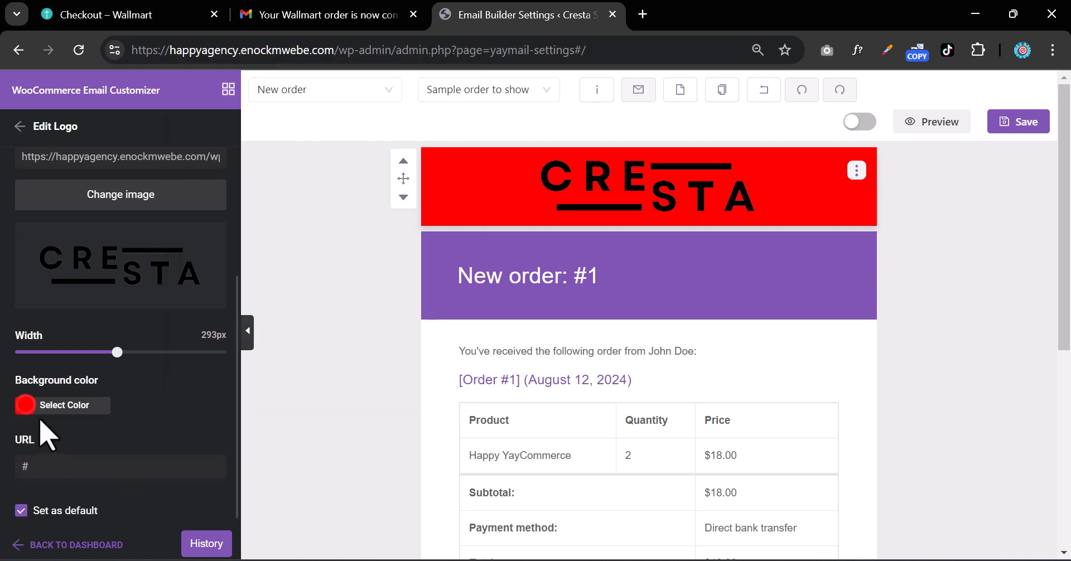
Set the logo block's background color to white
{"action": "left_click", "coordinate": [23, 406]}
{"action": "left_click_drag", "start_coordinate": [89, 459], "coordinate": [0, 389]}
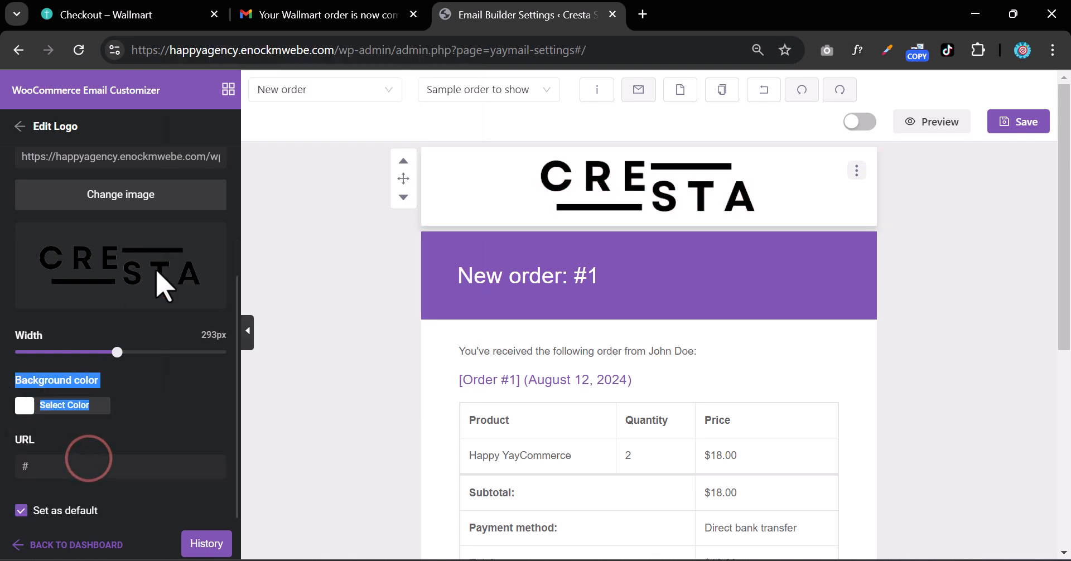
Switch to Gmail and sample the orange header of the New order email, copying its hex color #ff8900
{"action": "left_click", "coordinate": [654, 287]}
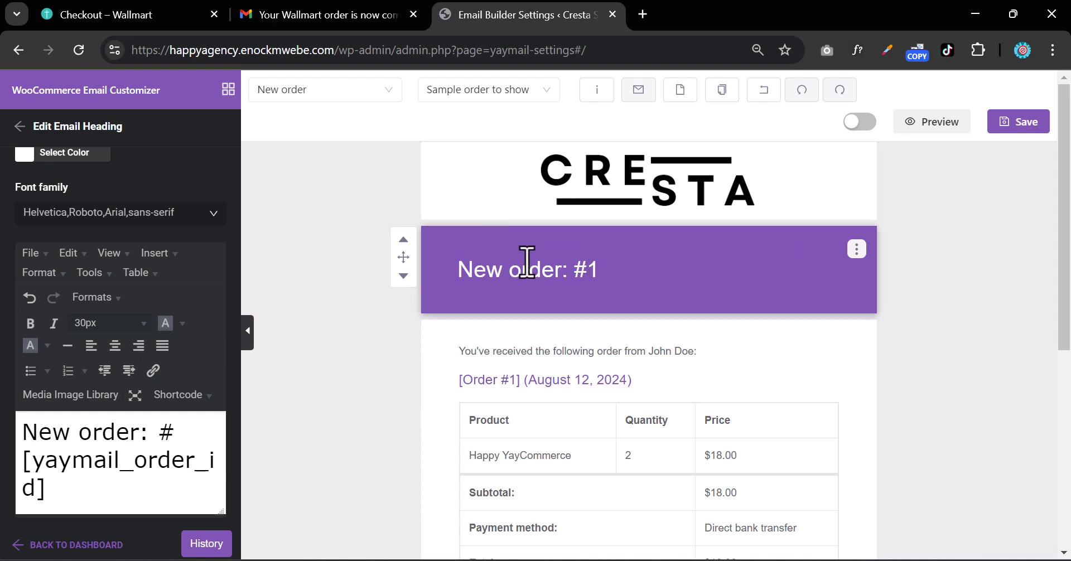
{"action": "left_click", "coordinate": [309, 16]}
{"action": "left_click", "coordinate": [335, 17]}
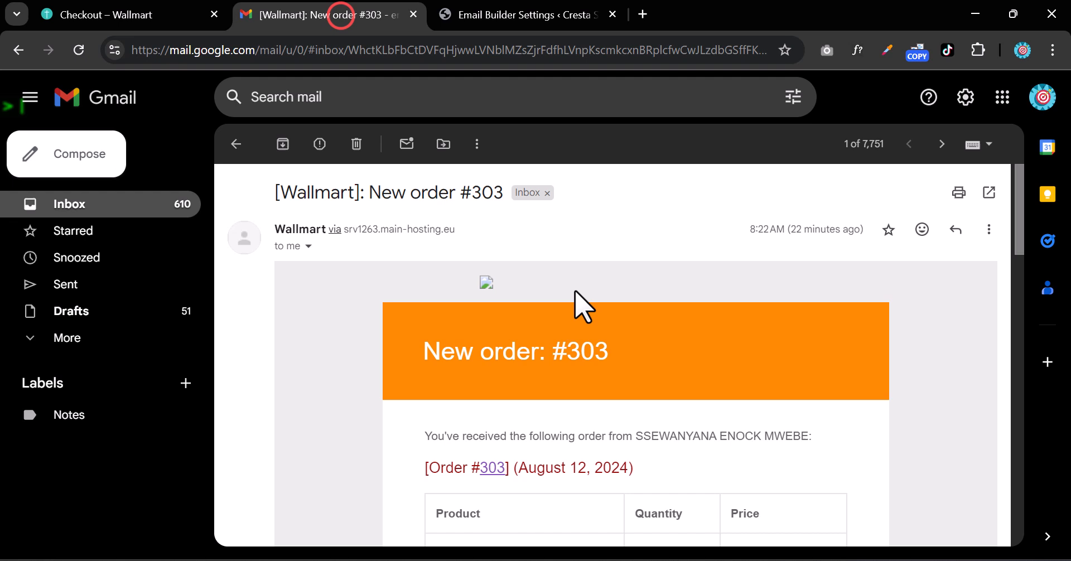
{"action": "left_click", "coordinate": [888, 56]}
{"action": "left_click", "coordinate": [843, 94]}
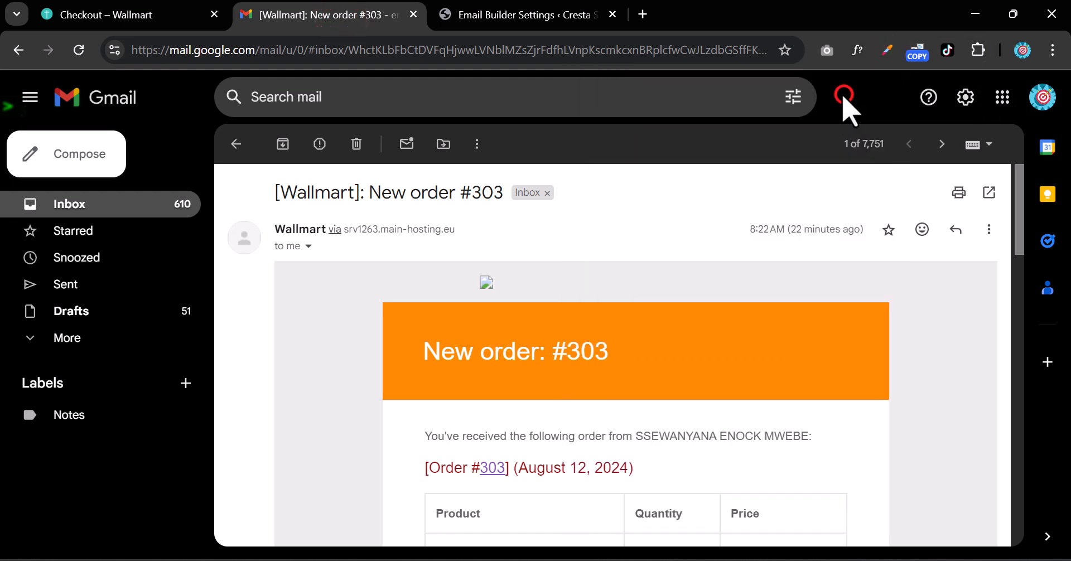
{"action": "left_click", "coordinate": [686, 332]}
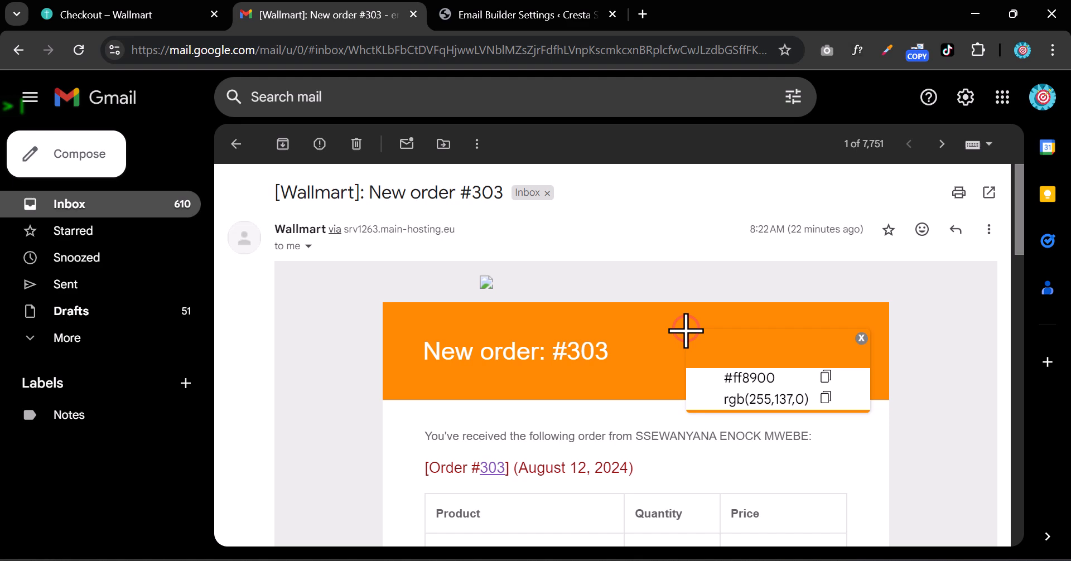
{"action": "left_click", "coordinate": [827, 376]}
Switch back to the YayMail email builder and set the email heading's background color to FF8900
{"action": "left_click", "coordinate": [514, 15]}
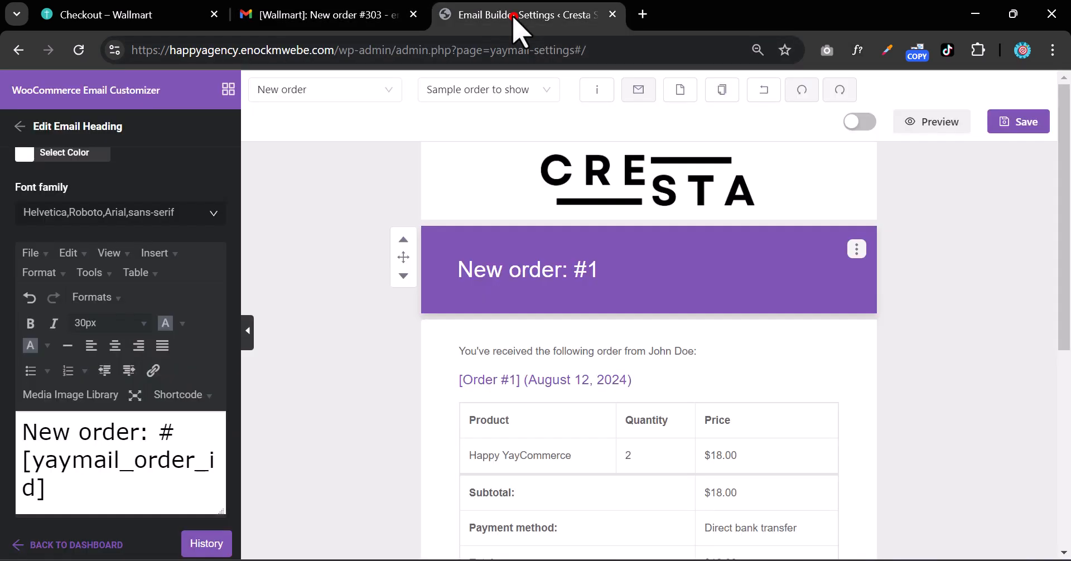
{"action": "left_click", "coordinate": [707, 268]}
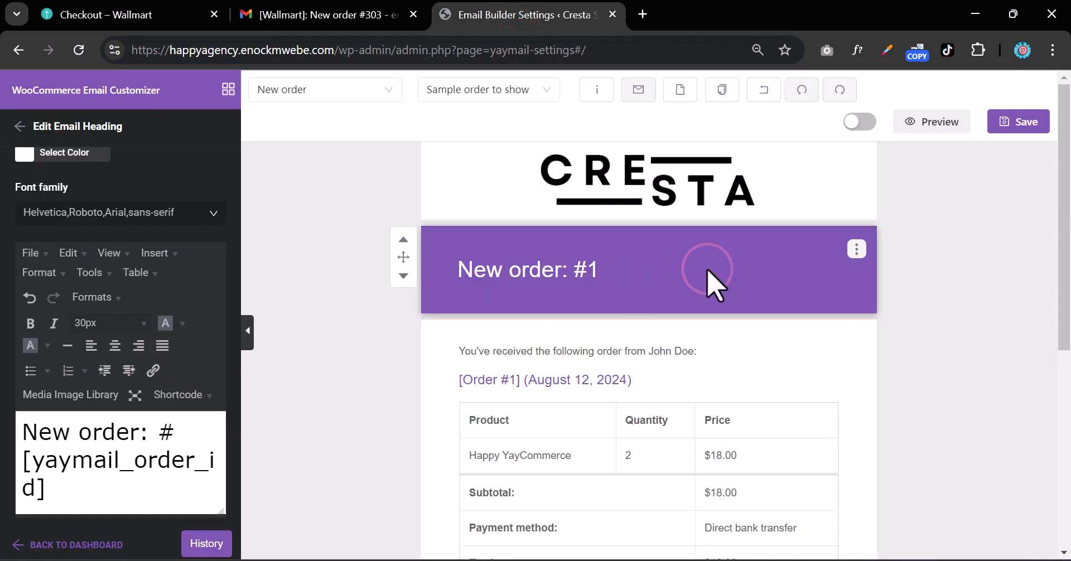
{"action": "scroll", "coordinate": [115, 259], "scroll_direction": "up", "scroll_amount": 3}
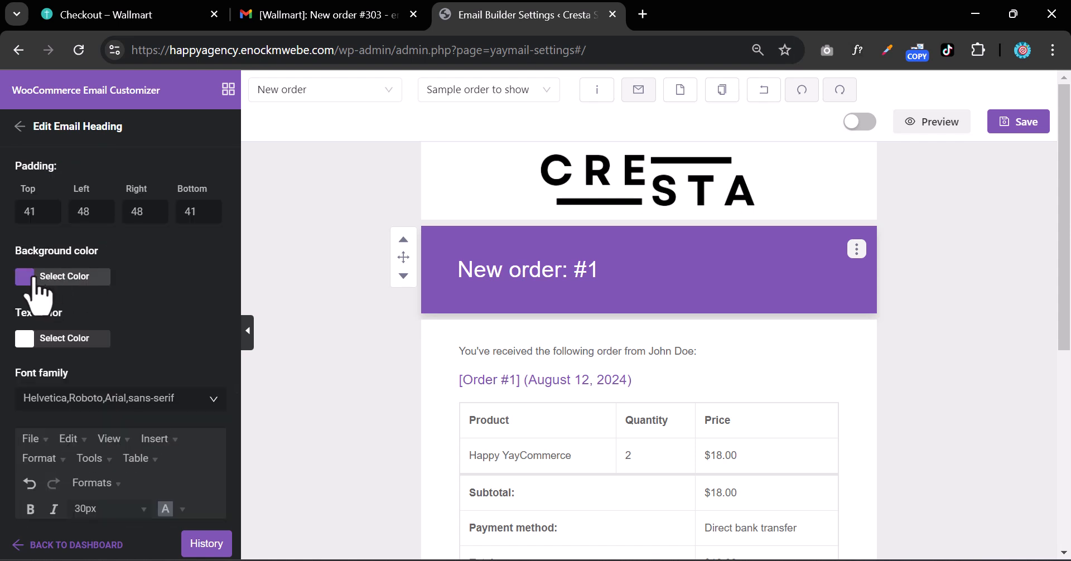
{"action": "left_click", "coordinate": [24, 276]}
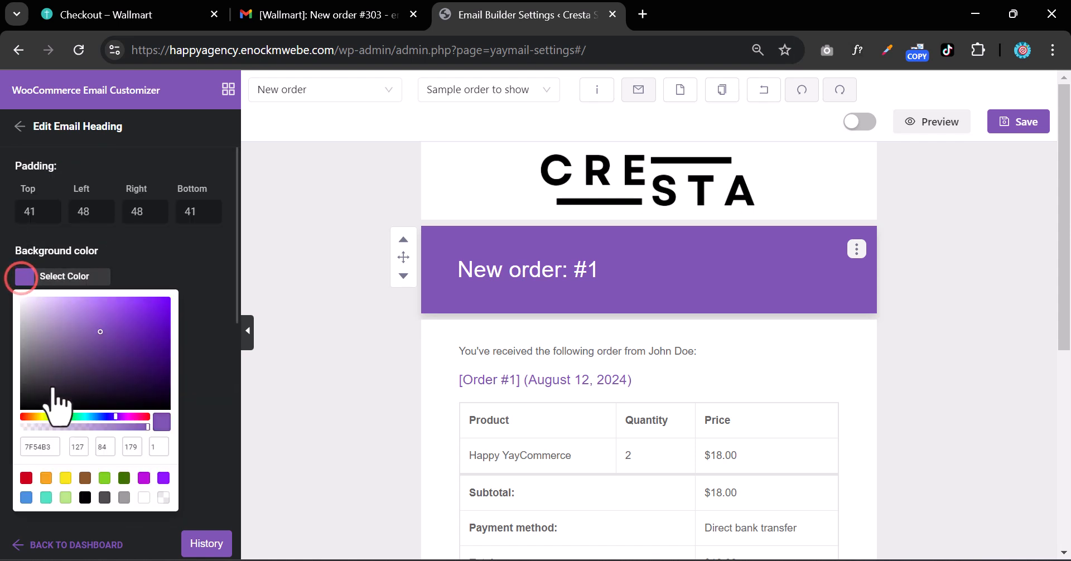
{"action": "right_click", "coordinate": [49, 446]}
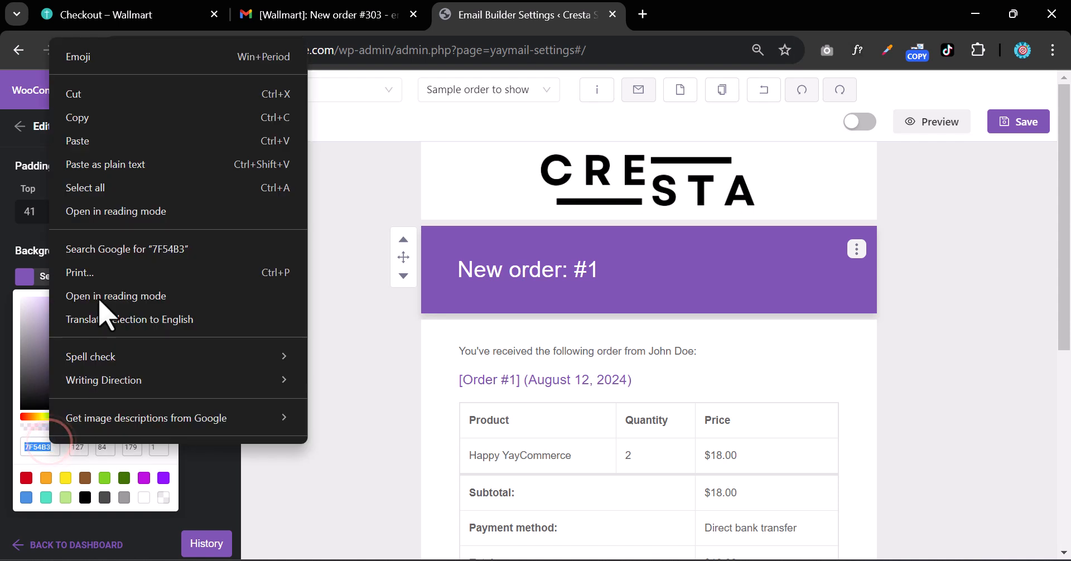
{"action": "left_click", "coordinate": [95, 143]}
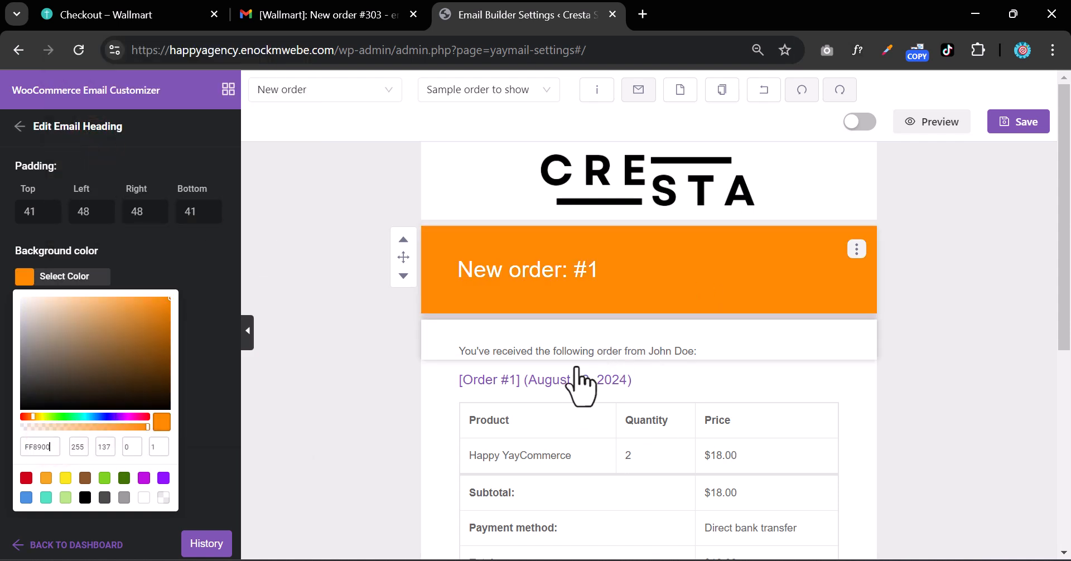
Try FF8900 as the title color of the order item block
{"action": "left_click", "coordinate": [742, 333]}
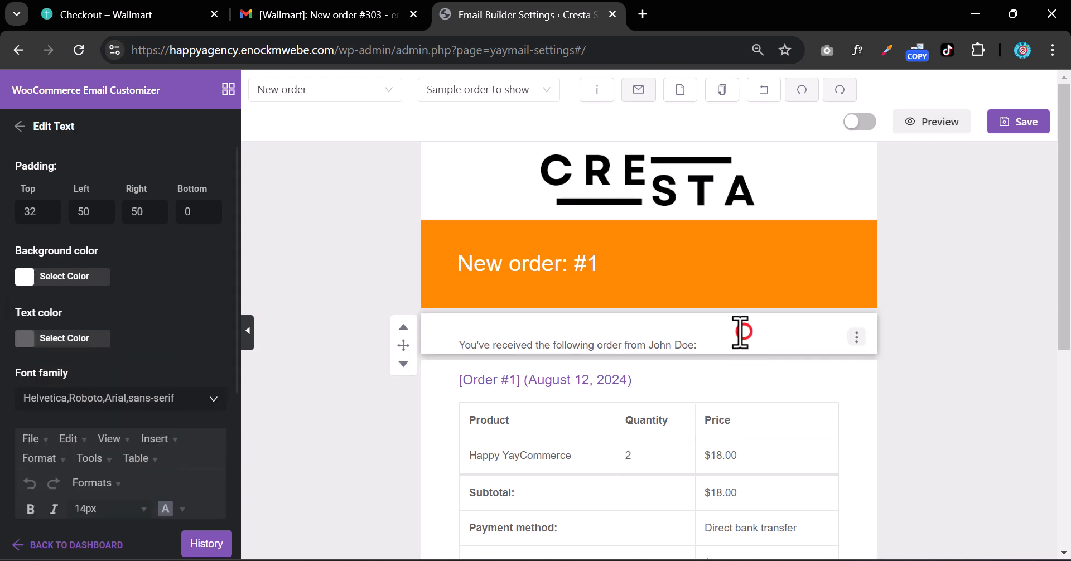
{"action": "scroll", "coordinate": [628, 321], "scroll_direction": "down", "scroll_amount": 3}
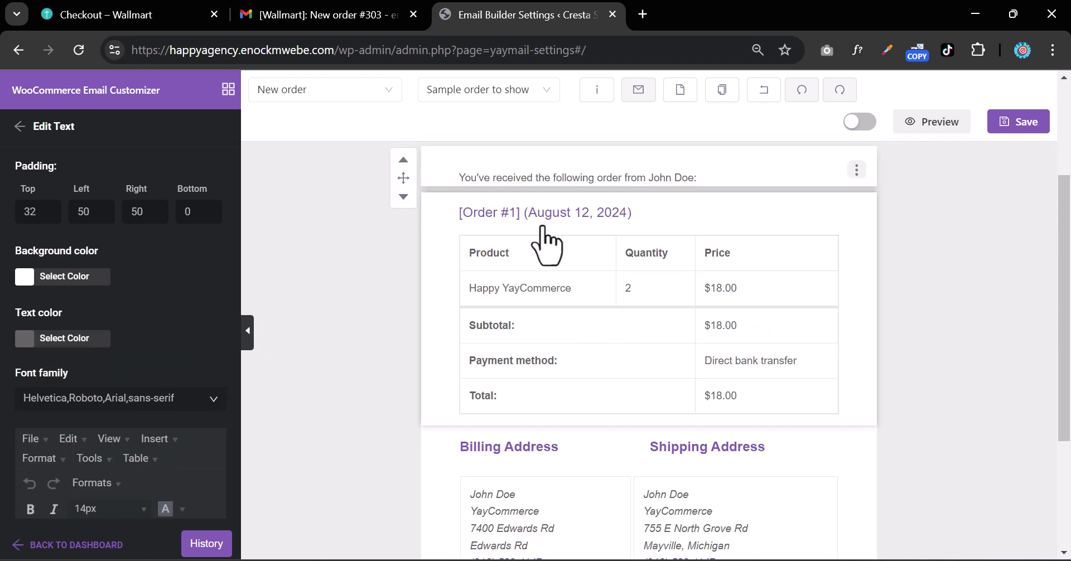
{"action": "left_click", "coordinate": [672, 217]}
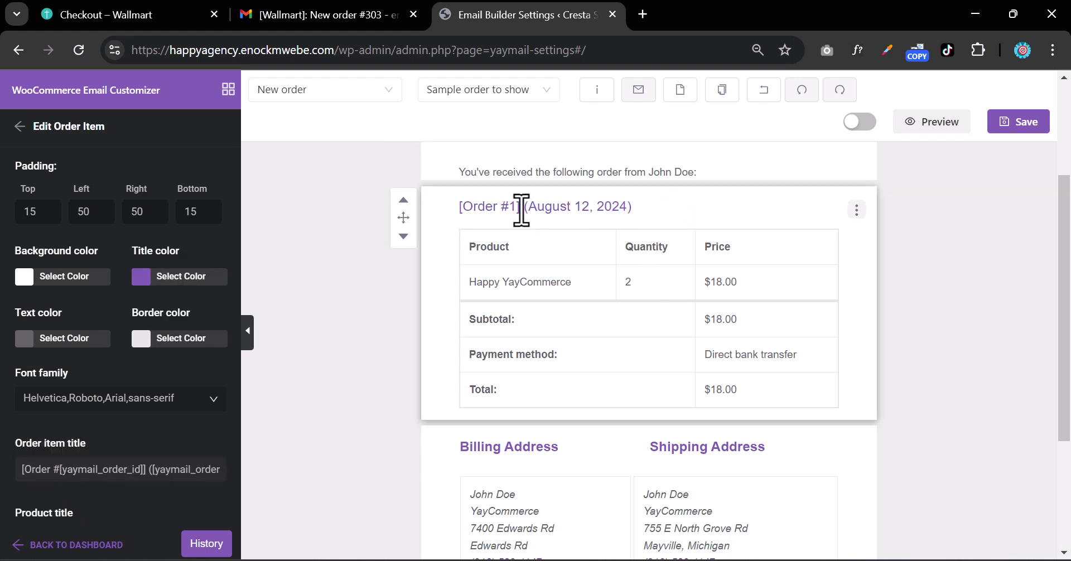
{"action": "left_click", "coordinate": [139, 276]}
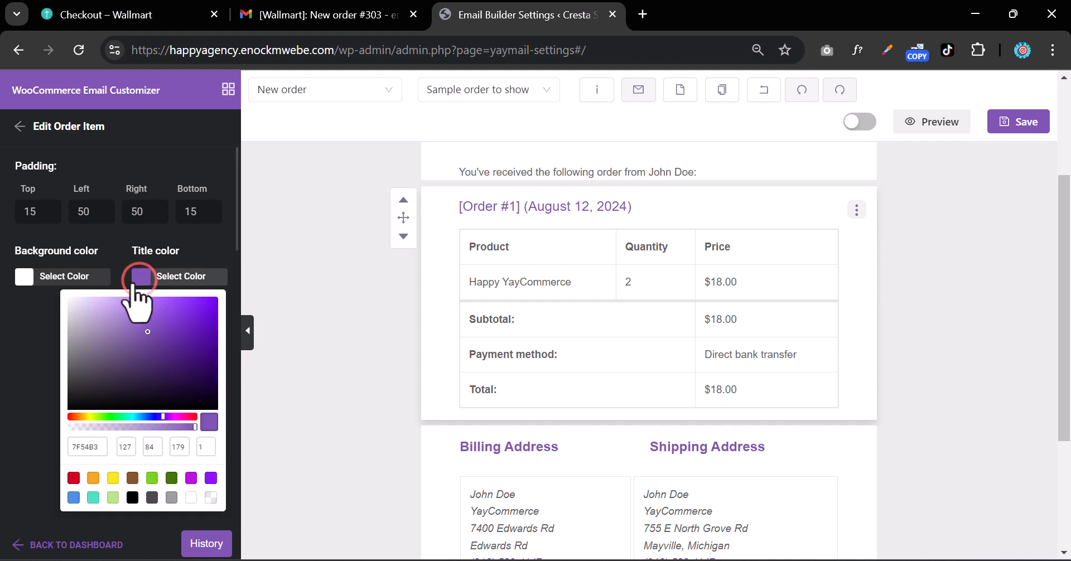
{"action": "right_click", "coordinate": [88, 450]}
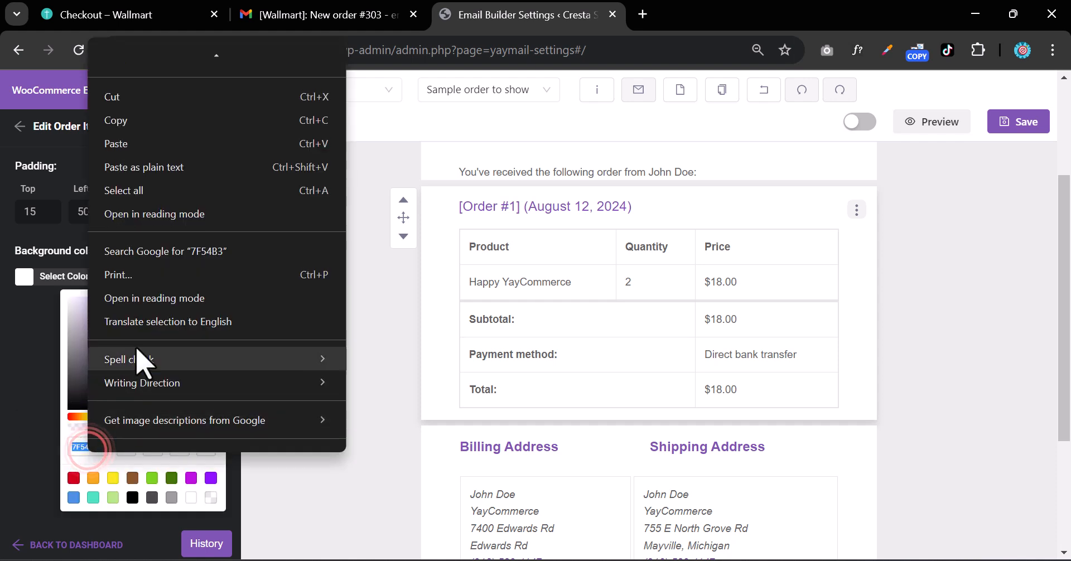
{"action": "left_click", "coordinate": [183, 135]}
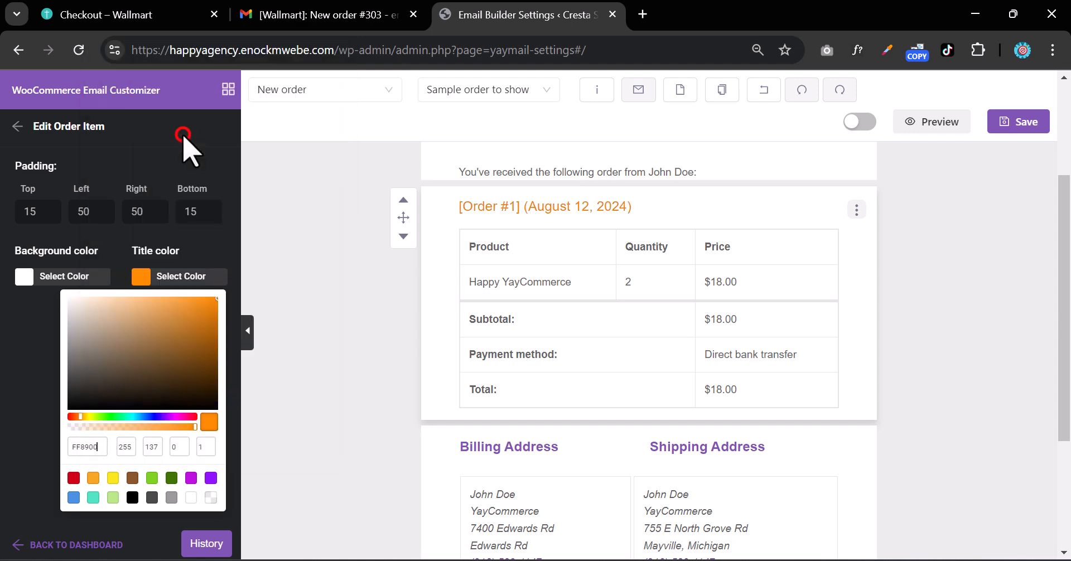
Set the order item block's title color to black
{"action": "left_click_drag", "start_coordinate": [184, 342], "coordinate": [11, 430]}
{"action": "left_click", "coordinate": [12, 430]}
Set the title color of the billing and shipping address block to black and review the whole email
{"action": "scroll", "coordinate": [497, 491], "scroll_direction": "down", "scroll_amount": 3}
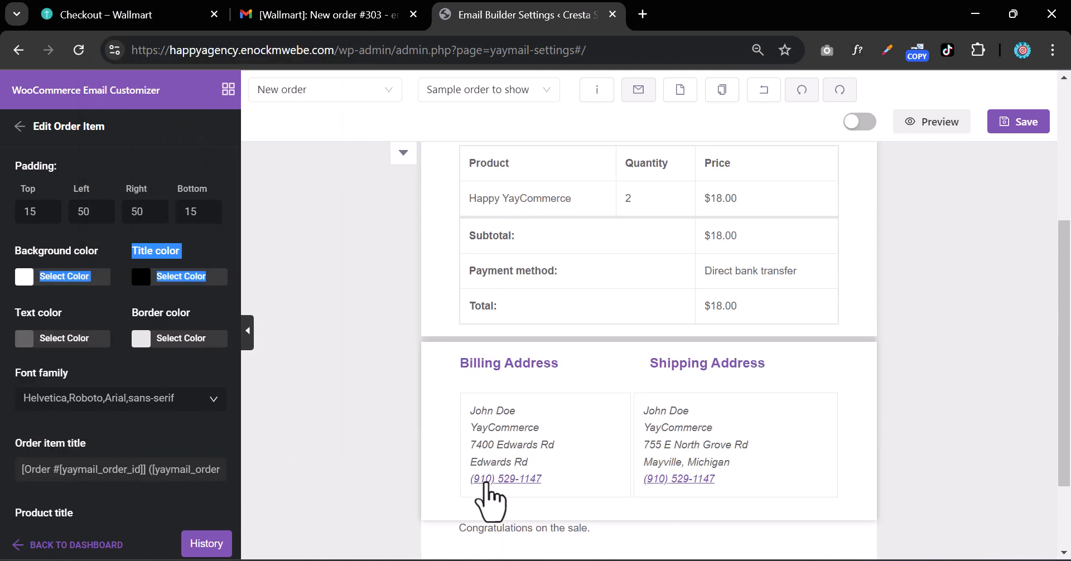
{"action": "left_click", "coordinate": [585, 250]}
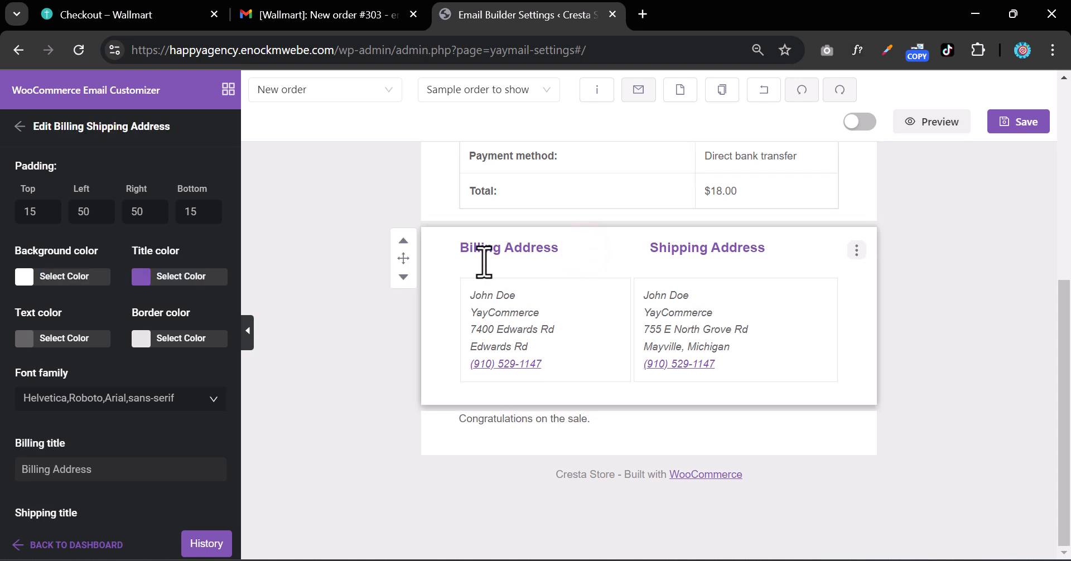
{"action": "left_click", "coordinate": [140, 276]}
{"action": "left_click_drag", "start_coordinate": [130, 315], "coordinate": [1, 444]}
{"action": "scroll", "coordinate": [646, 395], "scroll_direction": "up", "scroll_amount": 6}
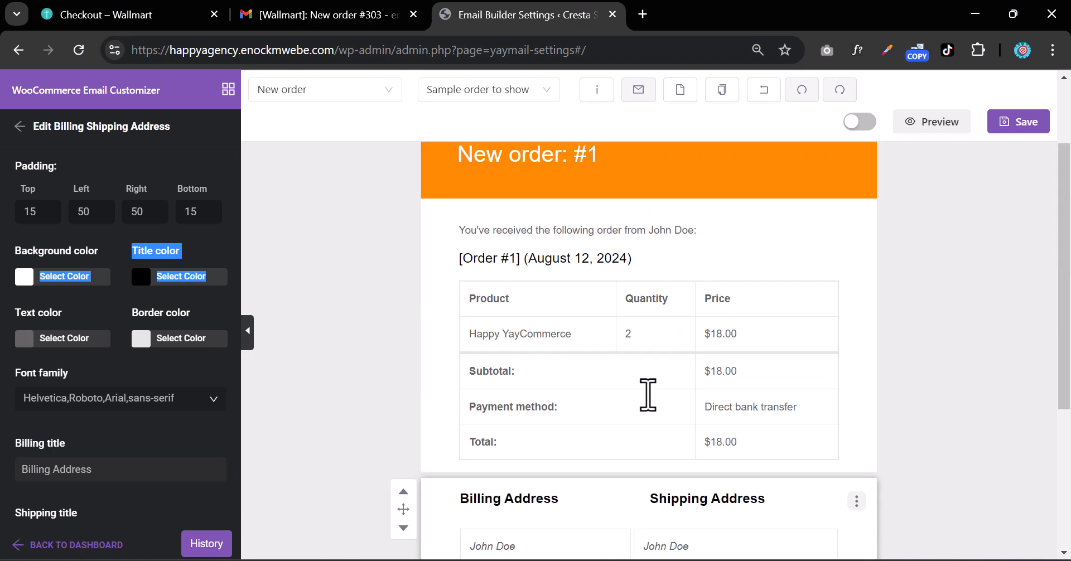
{"action": "scroll", "coordinate": [645, 411], "scroll_direction": "down", "scroll_amount": 6}
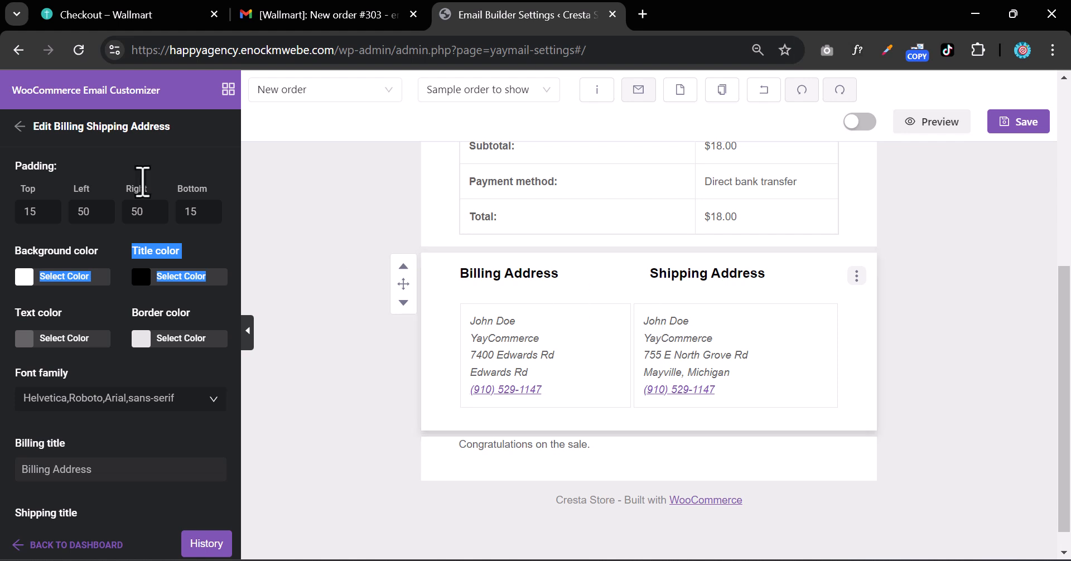
Add an Image element to the email between the order table and the billing and shipping addresses
{"action": "left_click", "coordinate": [20, 125]}
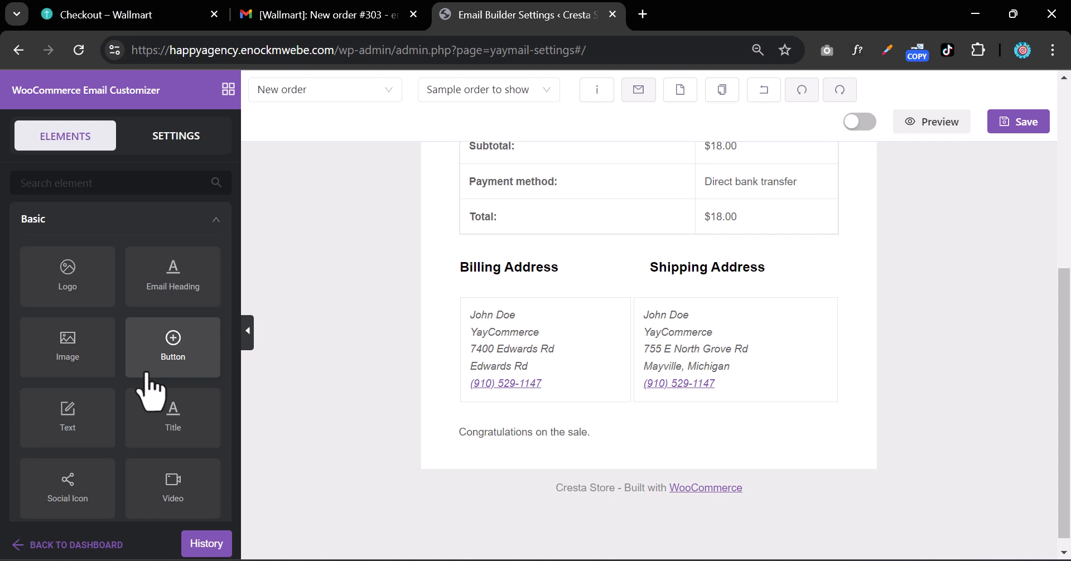
{"action": "scroll", "coordinate": [150, 359], "scroll_direction": "down", "scroll_amount": 1}
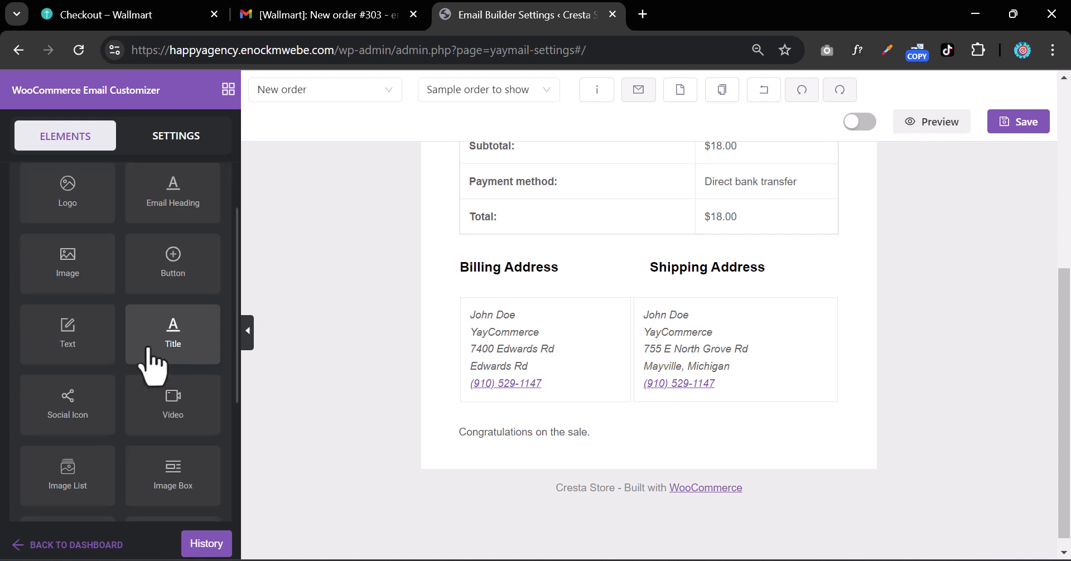
{"action": "left_click_drag", "start_coordinate": [73, 268], "coordinate": [703, 267]}
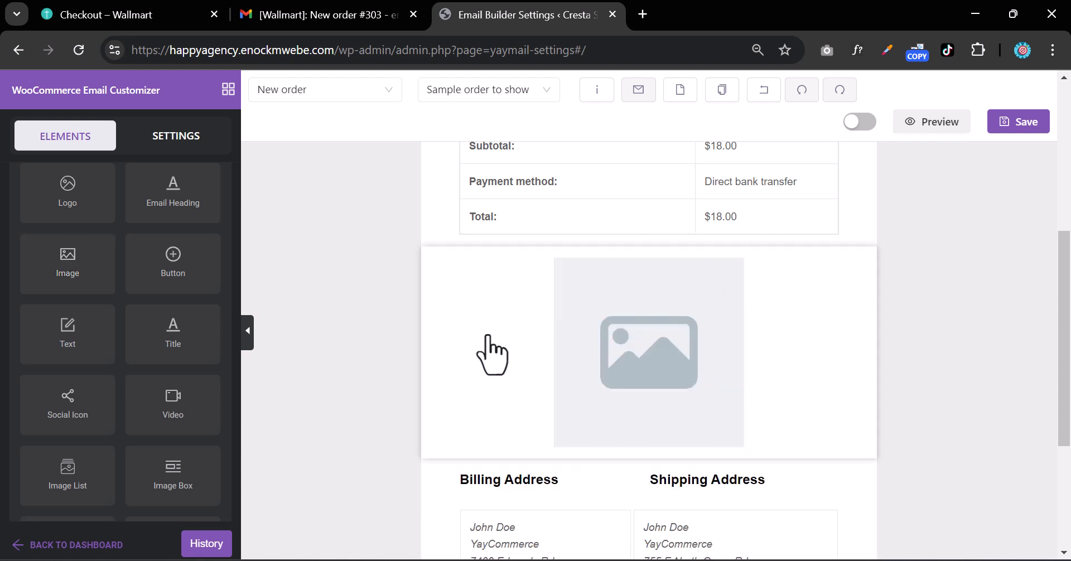
{"action": "scroll", "coordinate": [426, 383], "scroll_direction": "up", "scroll_amount": 5}
{"action": "scroll", "coordinate": [433, 447], "scroll_direction": "down", "scroll_amount": 3}
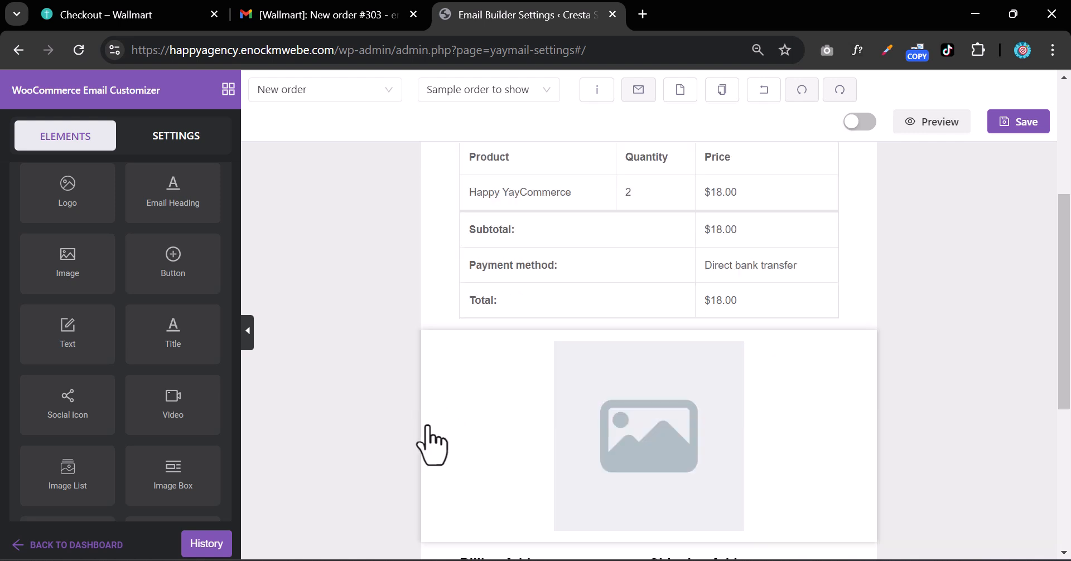
Move the image block up one position and return it to its place below the order table
{"action": "left_click", "coordinate": [428, 425]}
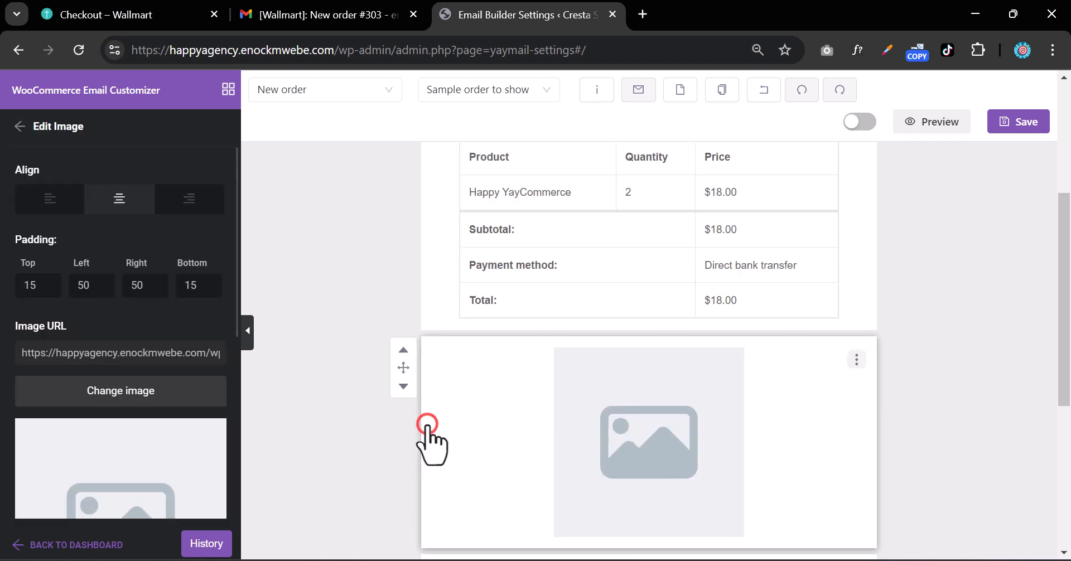
{"action": "left_click", "coordinate": [403, 351]}
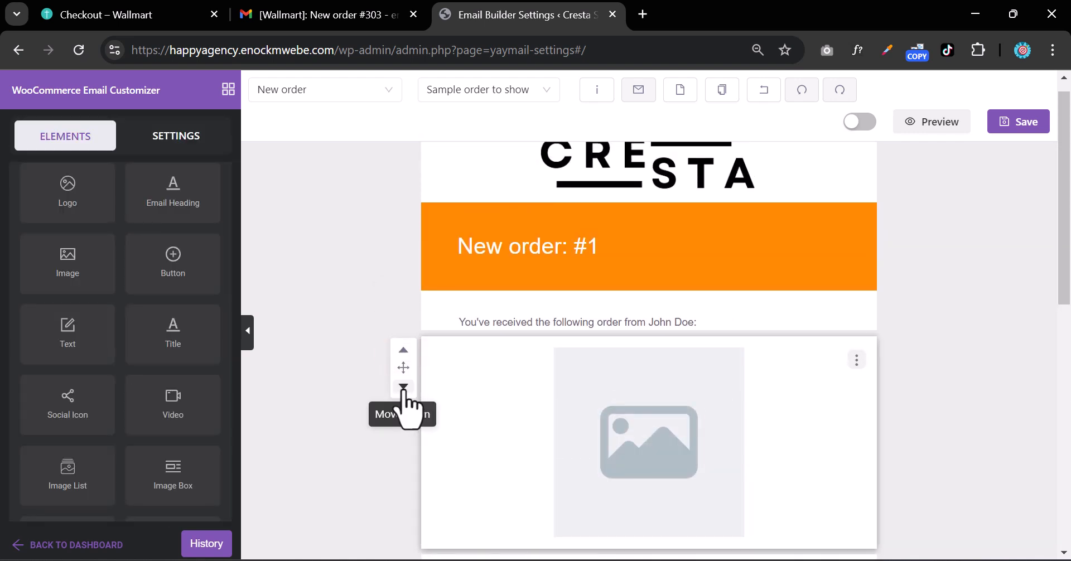
{"action": "left_click", "coordinate": [403, 386]}
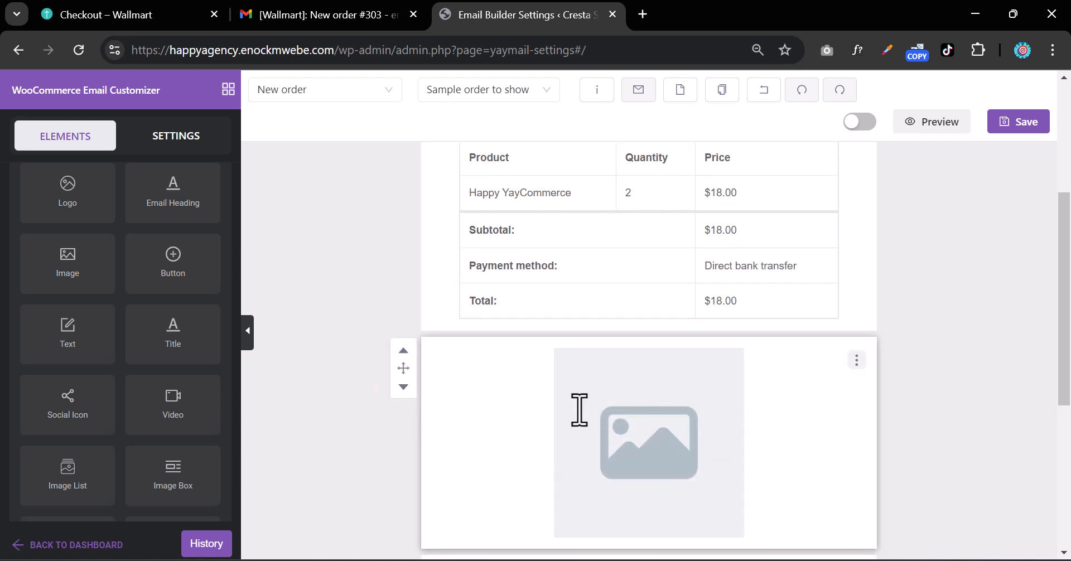
{"action": "scroll", "coordinate": [561, 428], "scroll_direction": "down", "scroll_amount": 3}
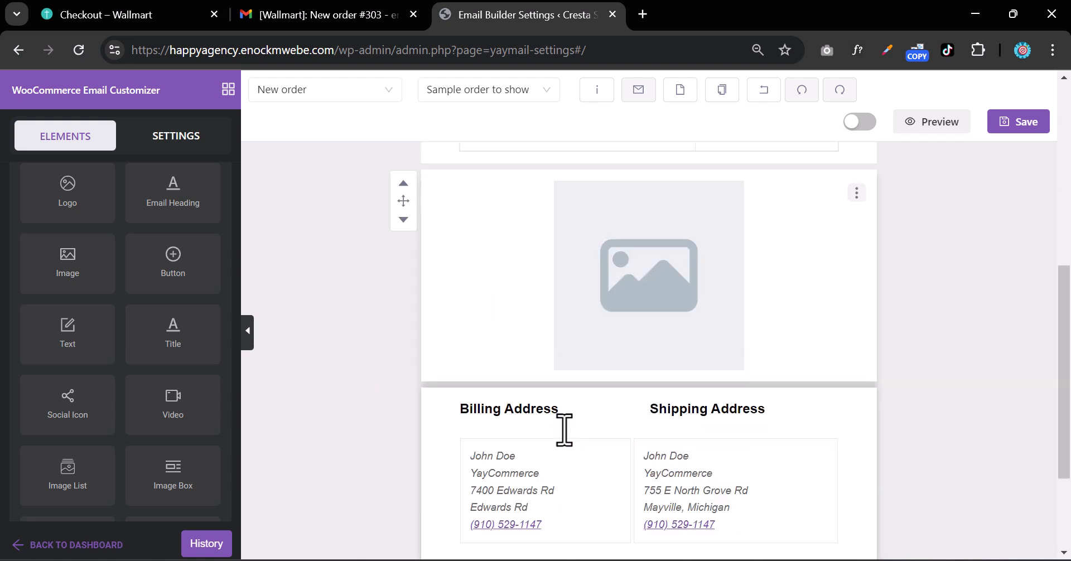
{"action": "scroll", "coordinate": [565, 429], "scroll_direction": "up", "scroll_amount": 2}
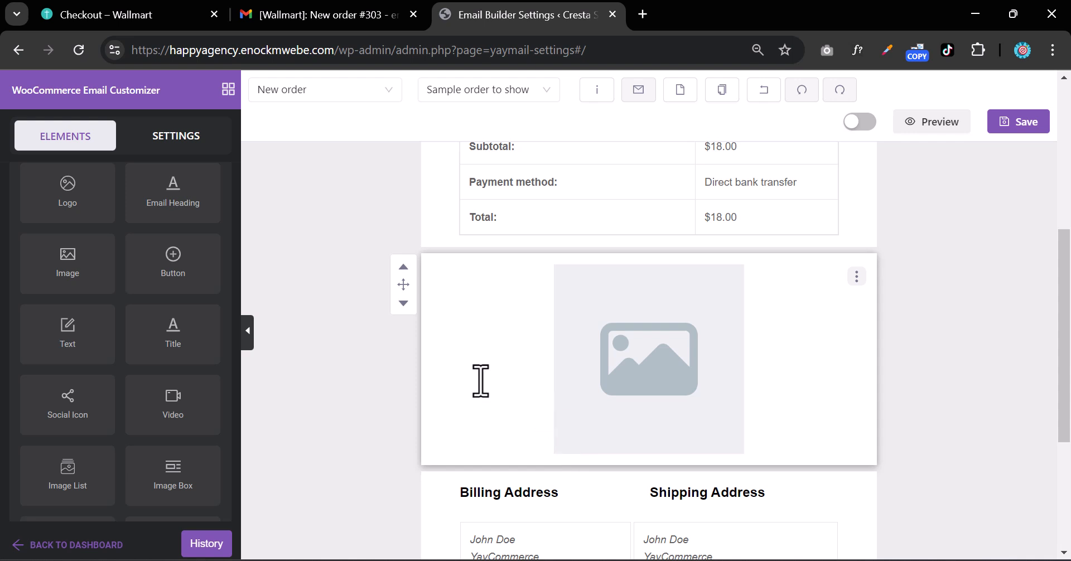
Upload the sale banner 1600w-qccqCrq6Umg from the AUGUST folder and use it as the image block's picture
{"action": "left_click", "coordinate": [646, 379]}
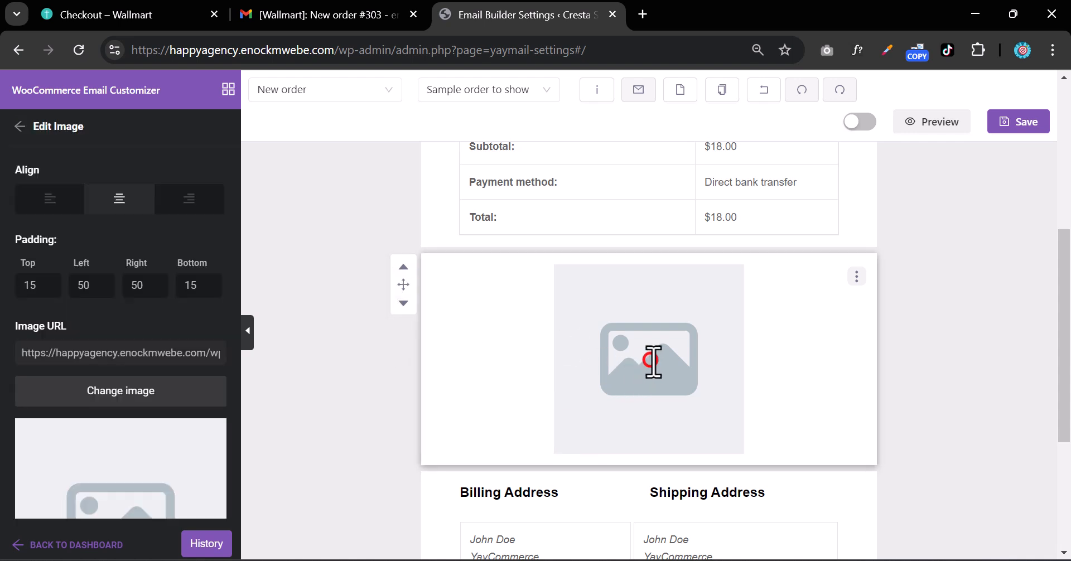
{"action": "left_click", "coordinate": [134, 384]}
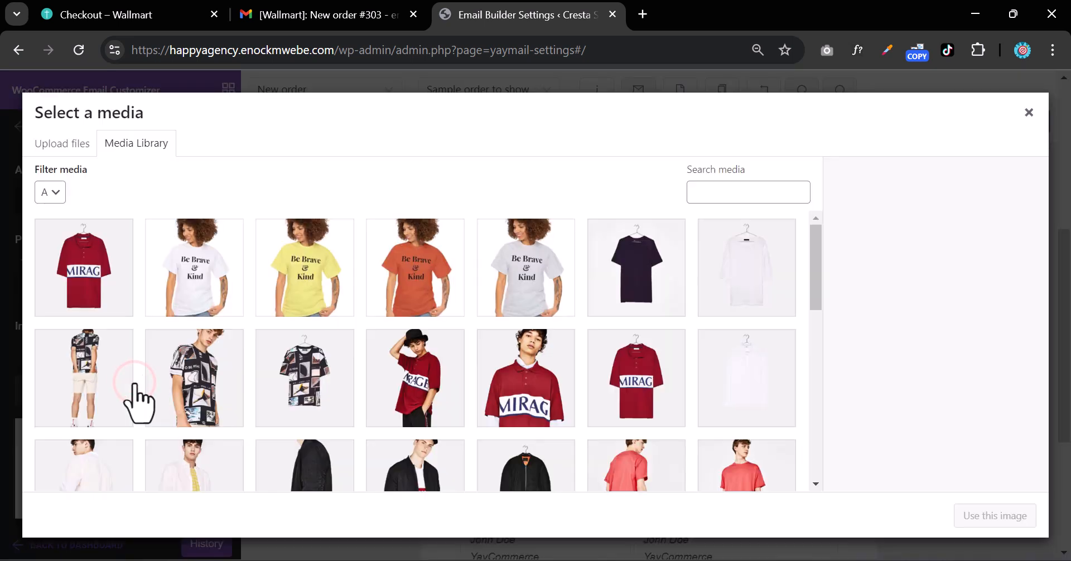
{"action": "left_click", "coordinate": [63, 143]}
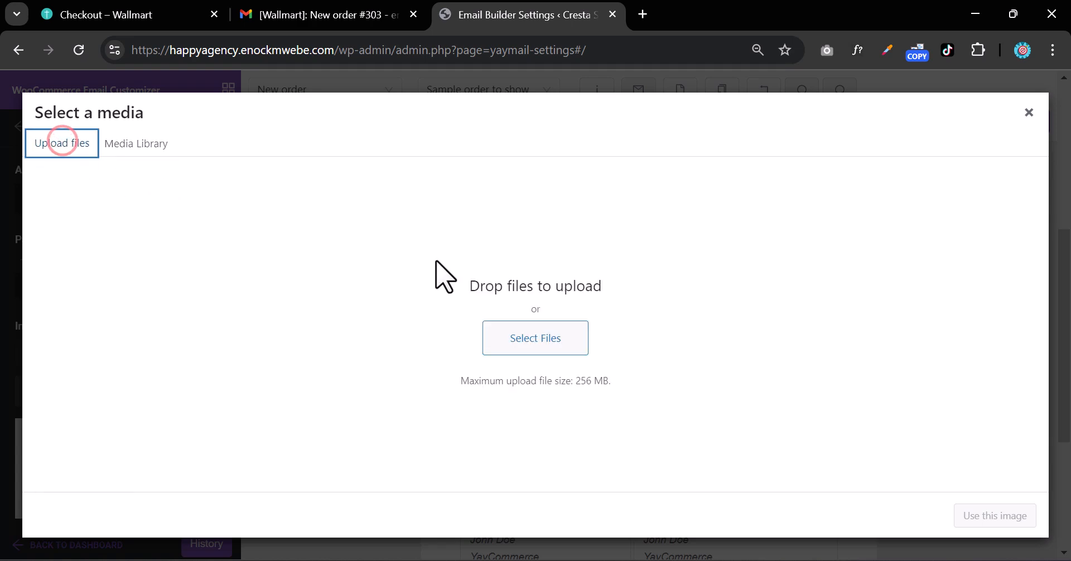
{"action": "left_click", "coordinate": [533, 335]}
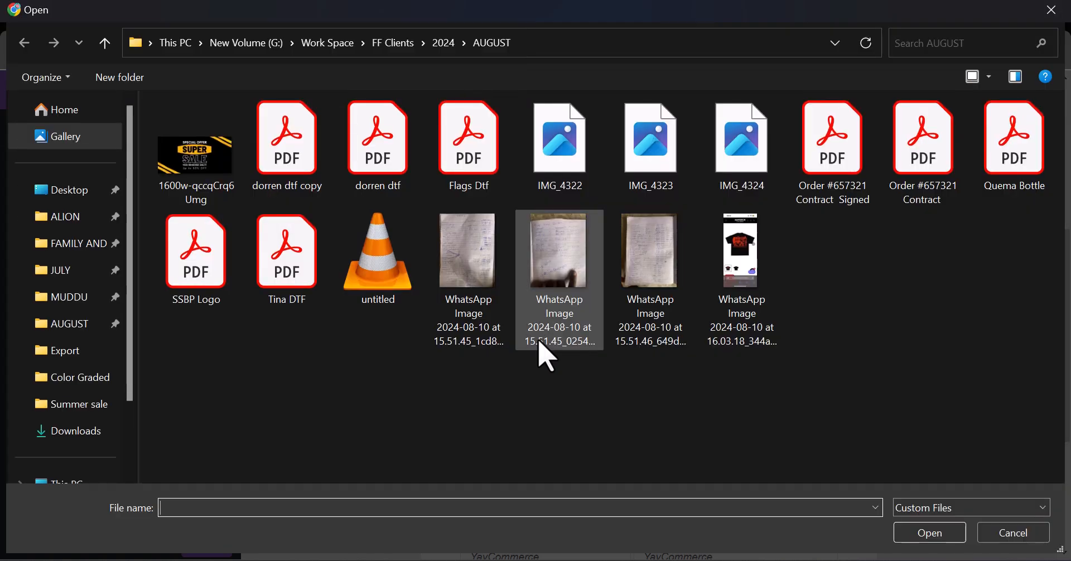
{"action": "left_click", "coordinate": [538, 340]}
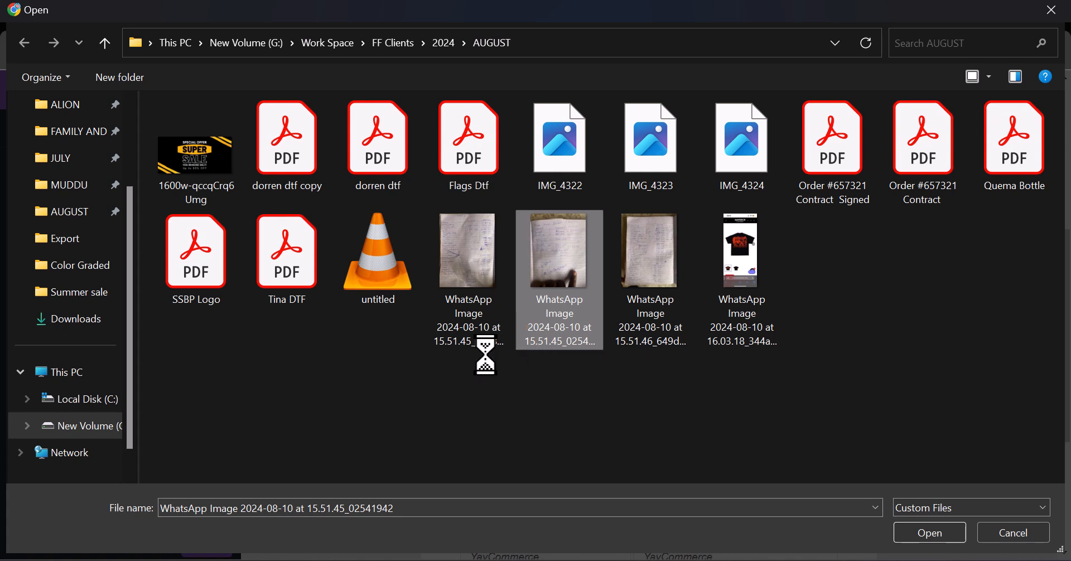
{"action": "left_click", "coordinate": [196, 143]}
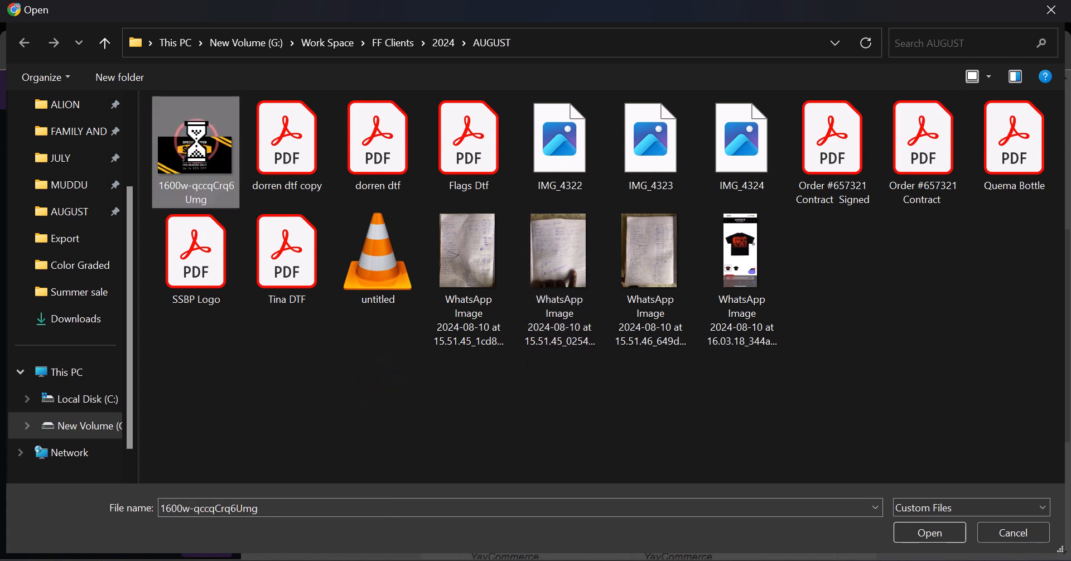
{"action": "left_click", "coordinate": [954, 535]}
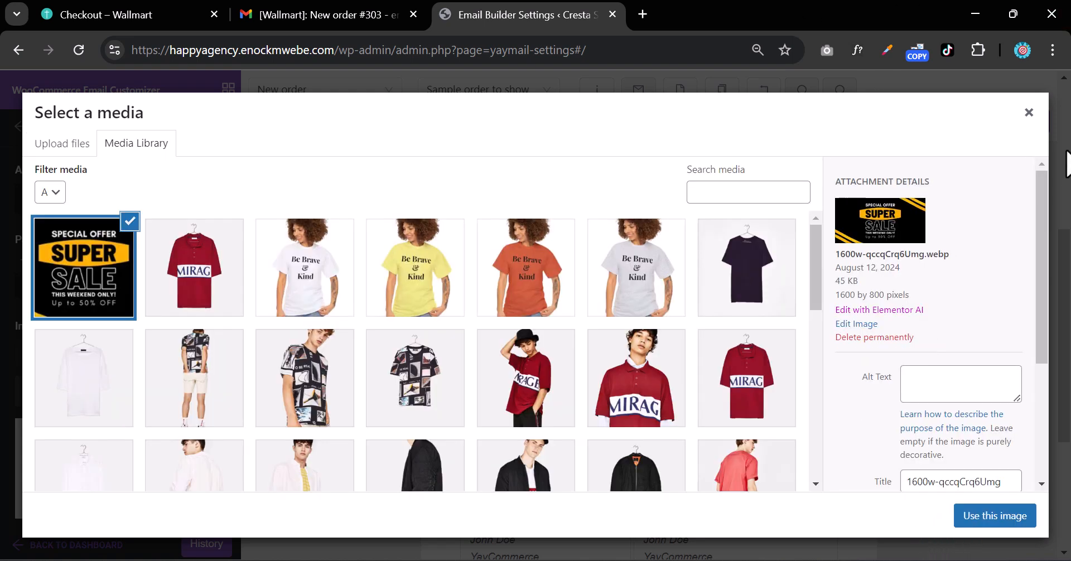
{"action": "left_click", "coordinate": [994, 524]}
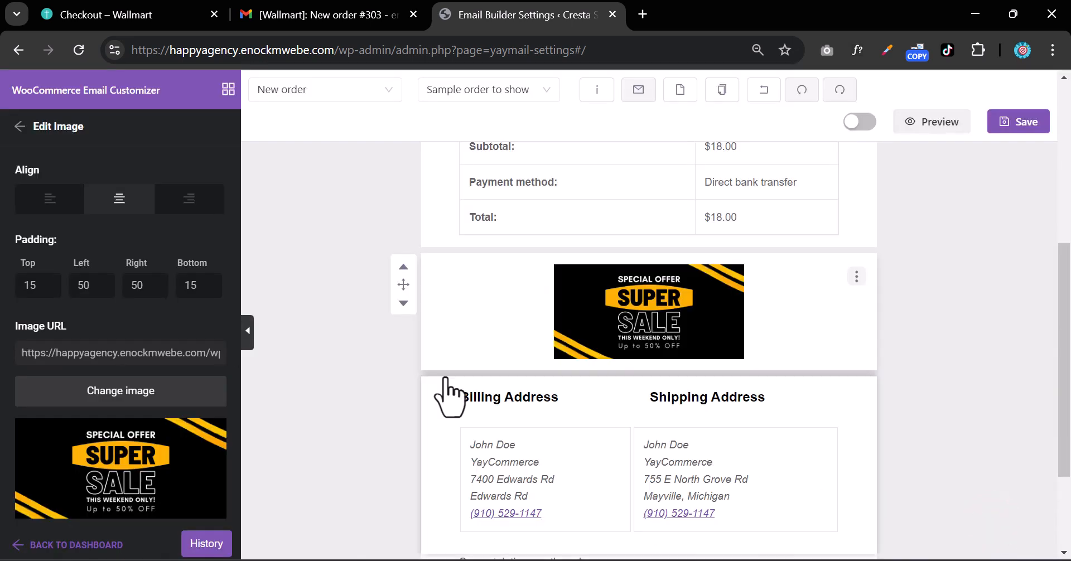
Set the banner image's width to 505px and its background color to black
{"action": "scroll", "coordinate": [67, 330], "scroll_direction": "down", "scroll_amount": 5}
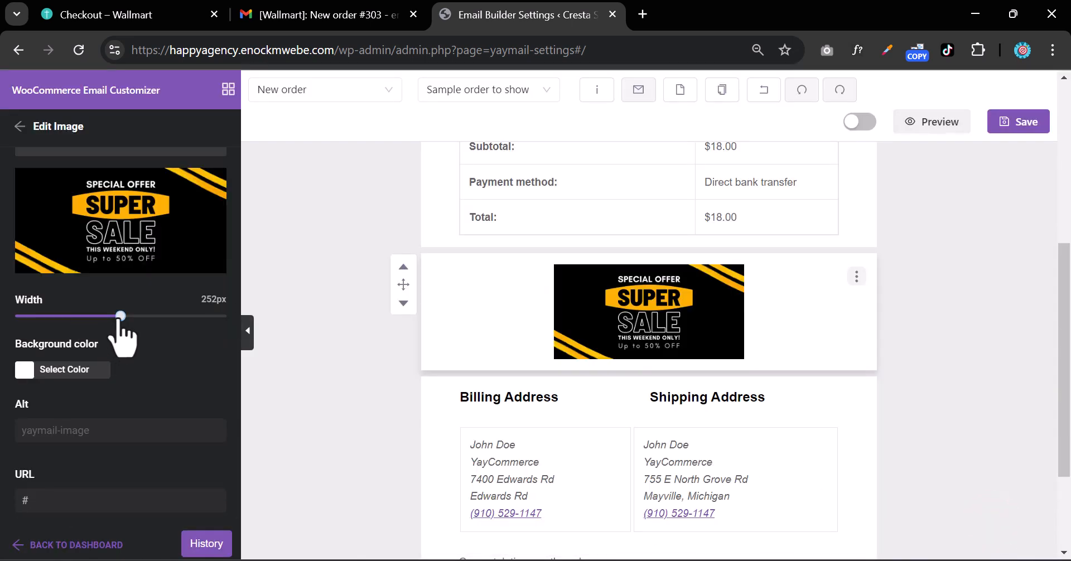
{"action": "left_click_drag", "start_coordinate": [121, 316], "coordinate": [315, 337]}
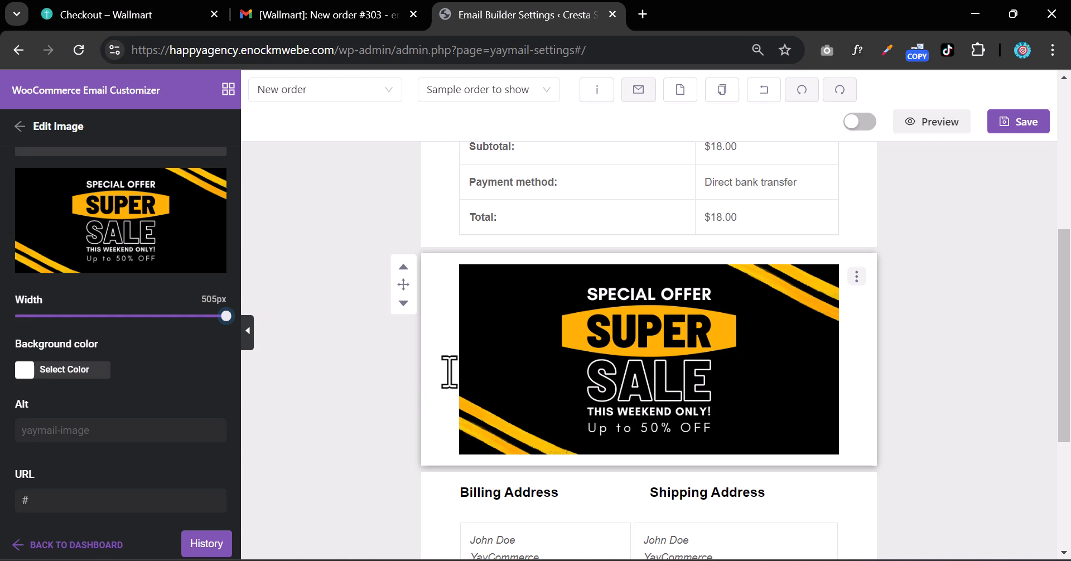
{"action": "left_click", "coordinate": [24, 367]}
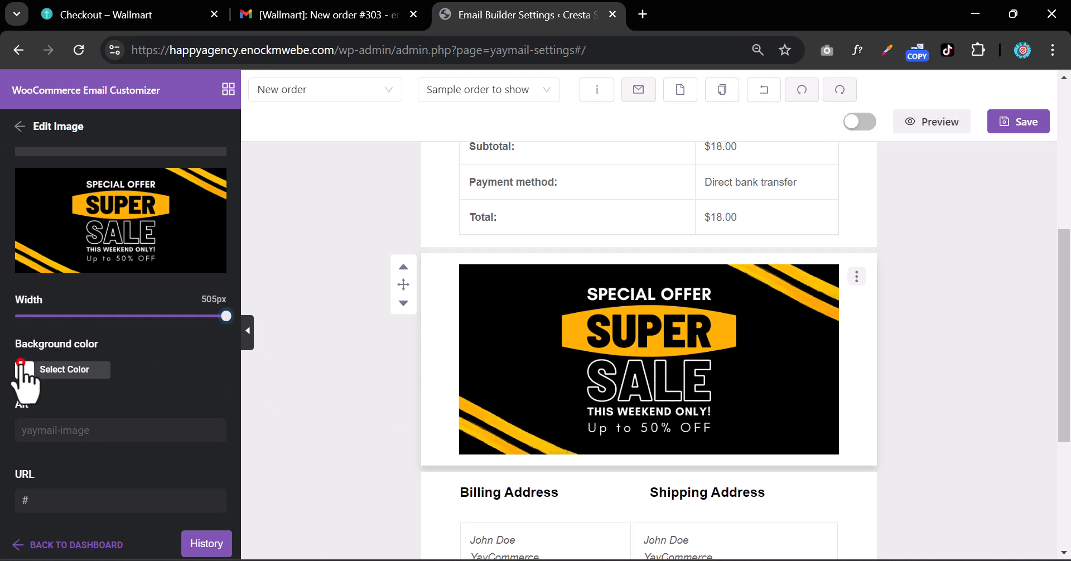
{"action": "left_click", "coordinate": [54, 442]}
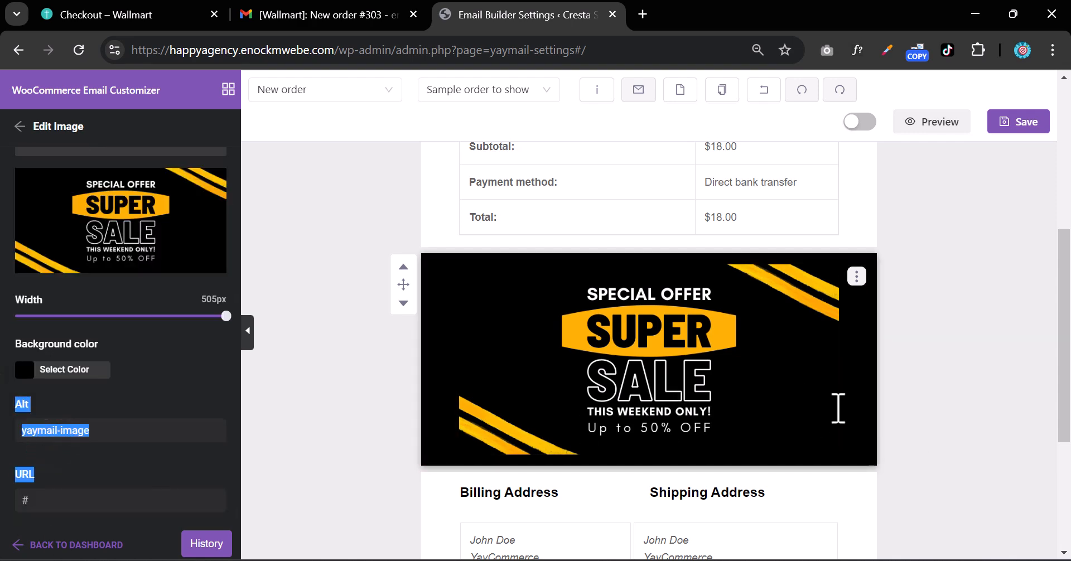
{"action": "scroll", "coordinate": [838, 409], "scroll_direction": "up", "scroll_amount": 6}
{"action": "scroll", "coordinate": [841, 425], "scroll_direction": "down", "scroll_amount": 10}
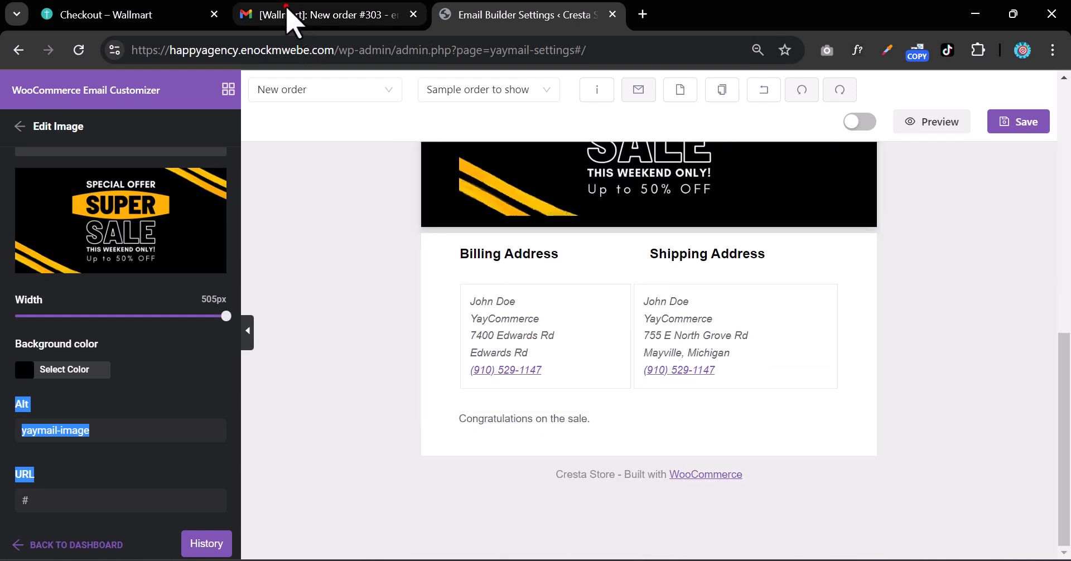
Switch to the order email in Gmail, dismiss the picked-color popup and examine the sections below the sale banner
{"action": "left_click", "coordinate": [287, 17]}
{"action": "scroll", "coordinate": [665, 419], "scroll_direction": "down", "scroll_amount": 6}
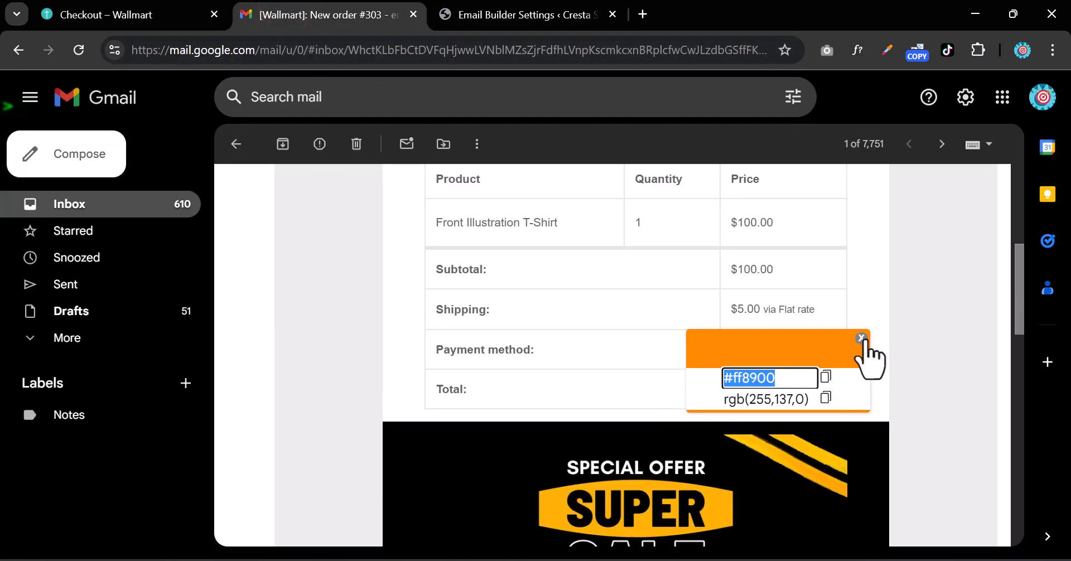
{"action": "left_click", "coordinate": [861, 339]}
{"action": "scroll", "coordinate": [829, 385], "scroll_direction": "down", "scroll_amount": 9}
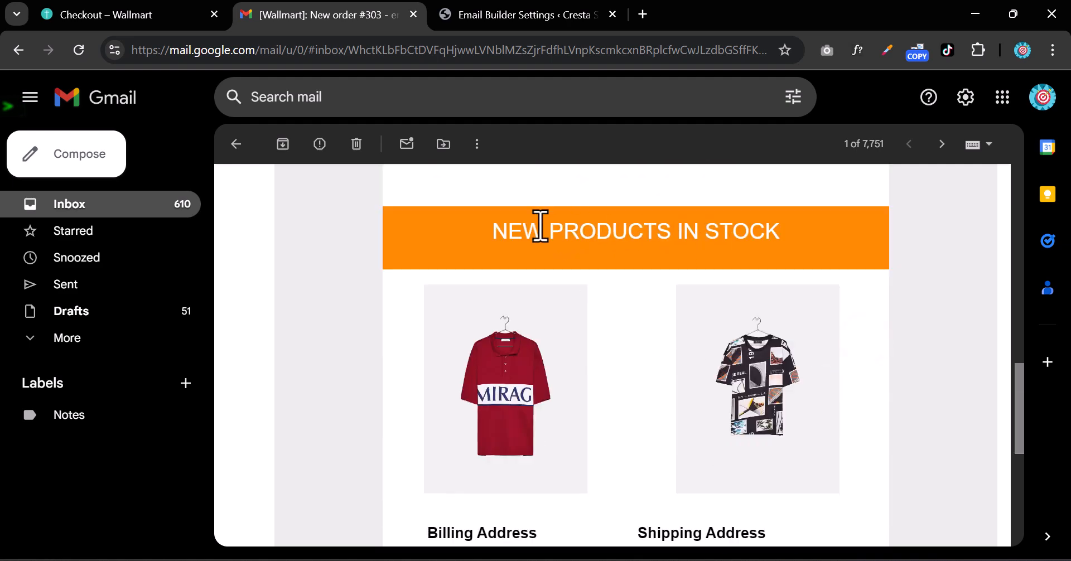
{"action": "double_click", "coordinate": [640, 234]}
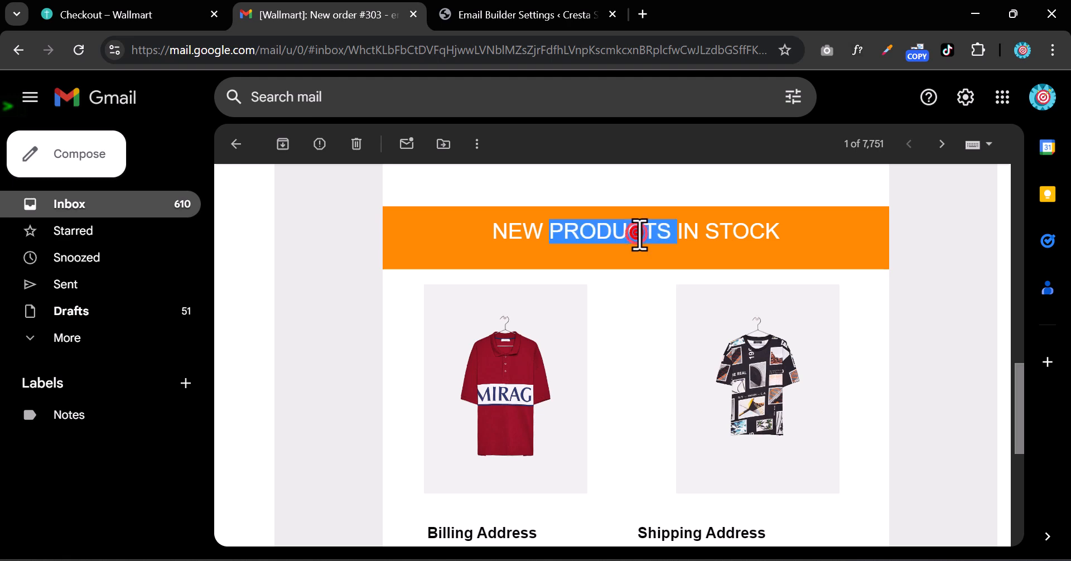
{"action": "left_click", "coordinate": [640, 234]}
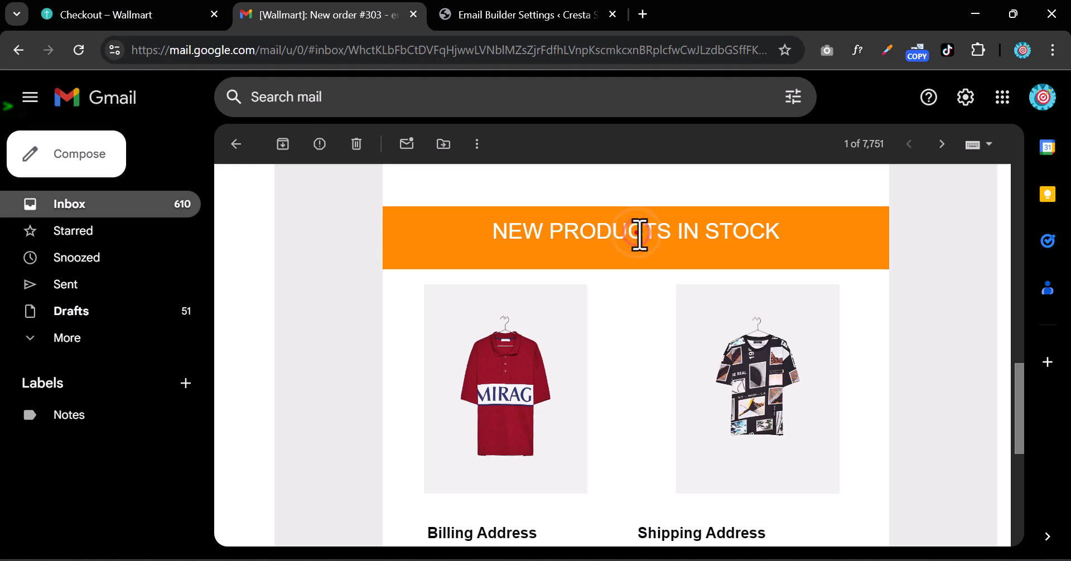
Switch back to the YayMail email builder and add a Title element between the sale banner and the addresses
{"action": "left_click", "coordinate": [539, 14]}
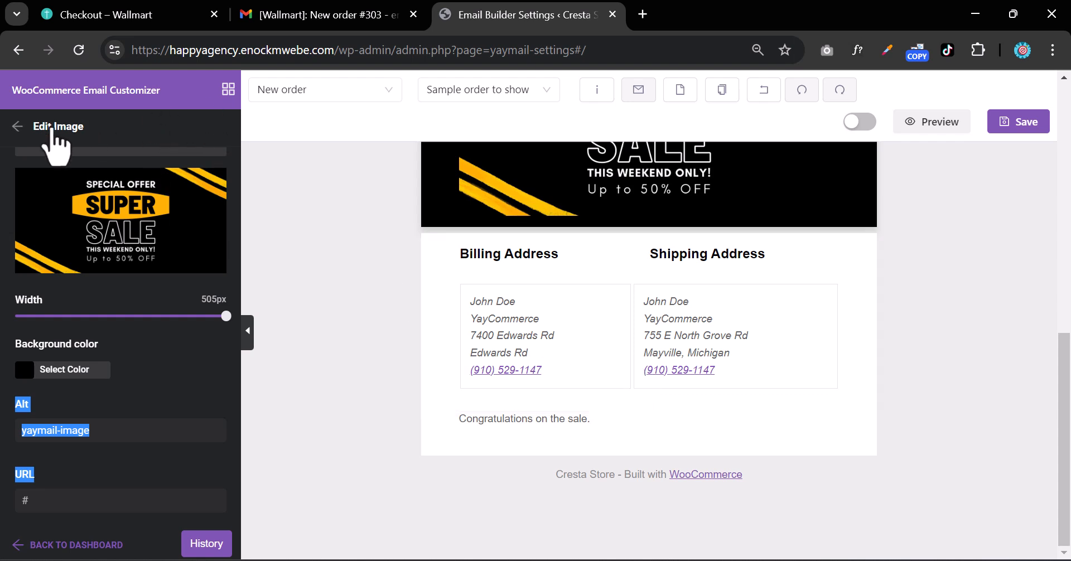
{"action": "left_click", "coordinate": [229, 89]}
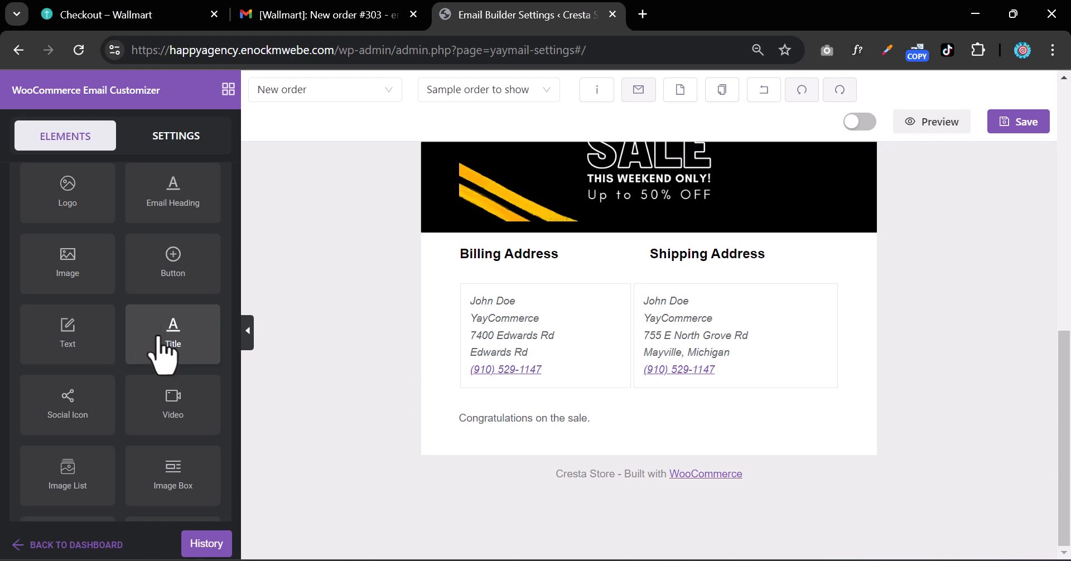
{"action": "left_click_drag", "start_coordinate": [159, 337], "coordinate": [646, 251]}
Replace the new title element's placeholder heading with "USE SAVE10% ON YOUR NEXT ORDER"
{"action": "triple_click", "coordinate": [645, 258]}
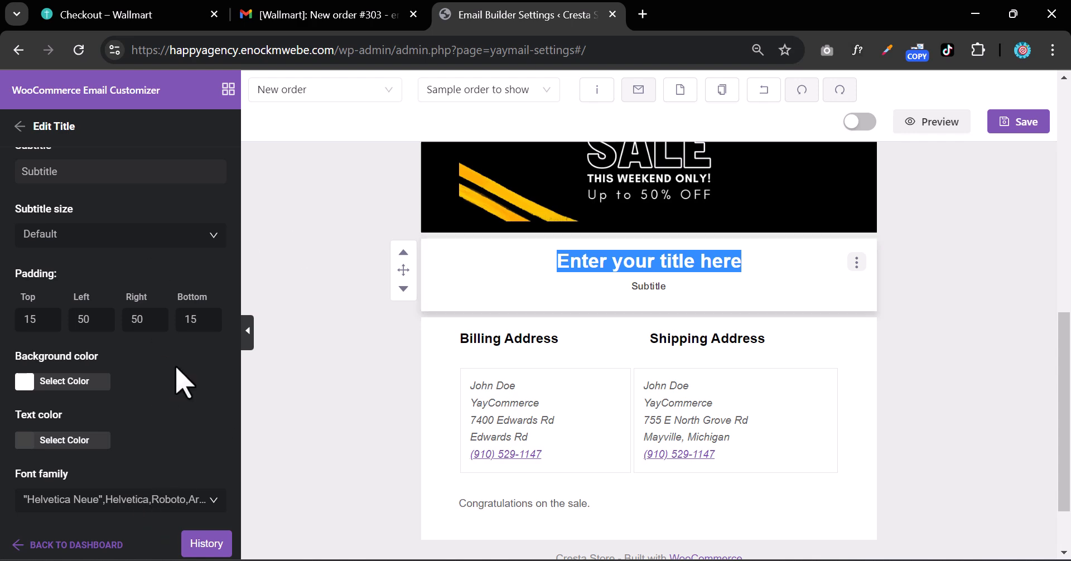
{"action": "scroll", "coordinate": [335, 309], "scroll_direction": "up", "scroll_amount": 5}
{"action": "scroll", "coordinate": [24, 263], "scroll_direction": "up", "scroll_amount": 4}
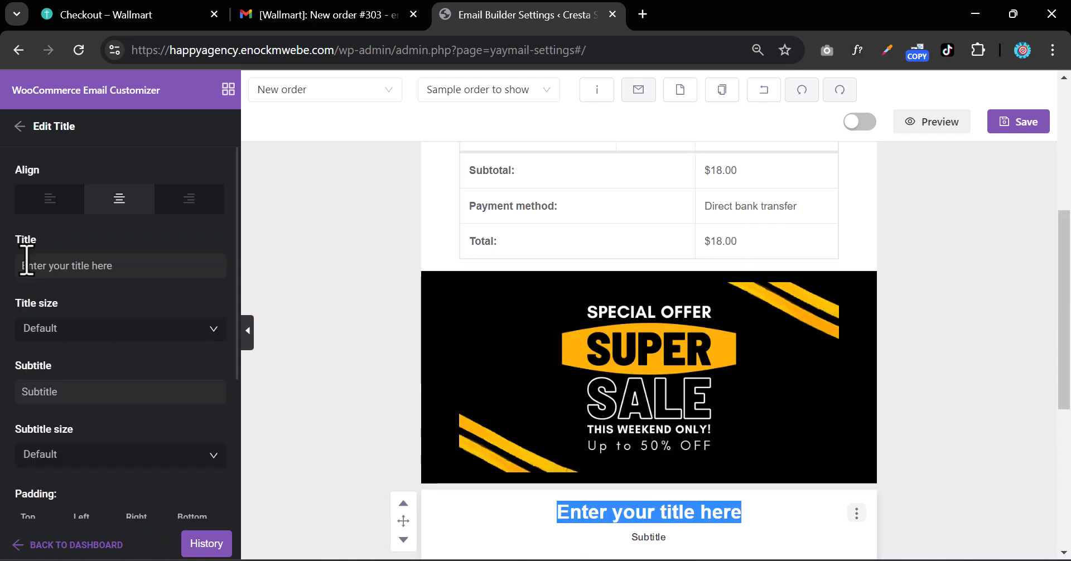
{"action": "triple_click", "coordinate": [113, 267]}
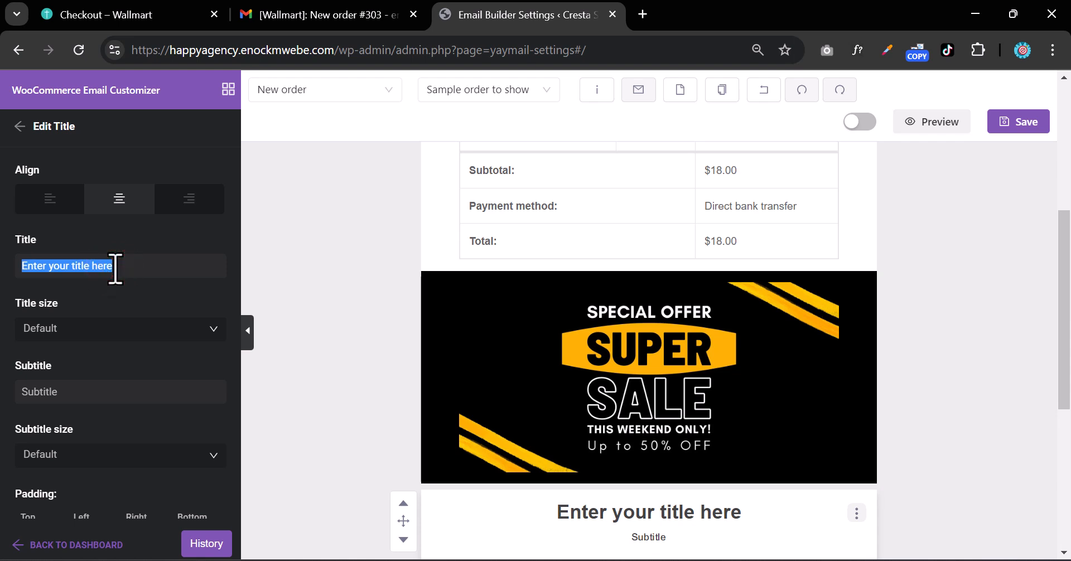
{"action": "type", "text": "USE SAVE"}
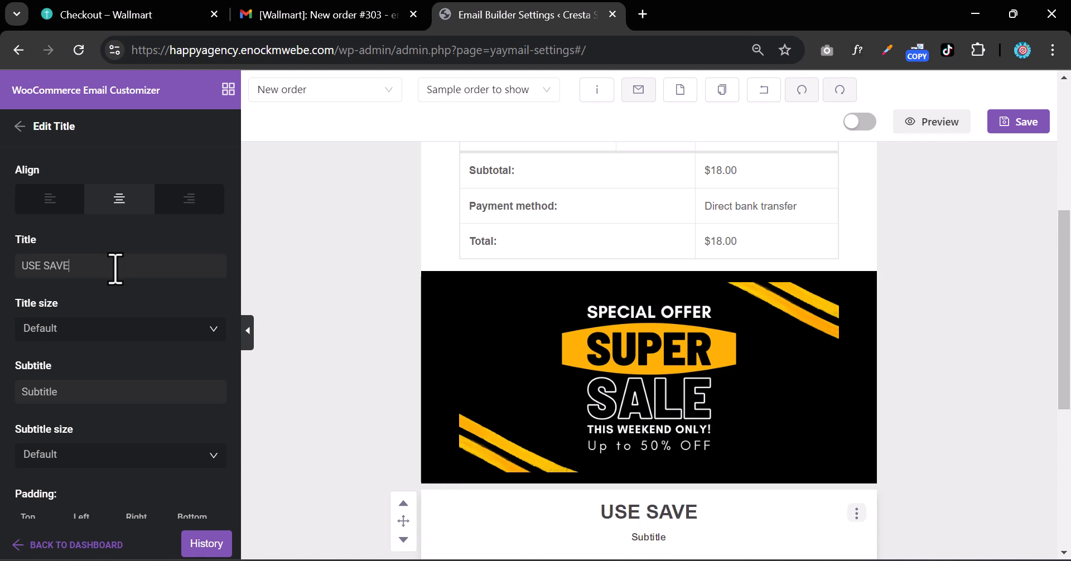
{"action": "type", "text": "10%"}
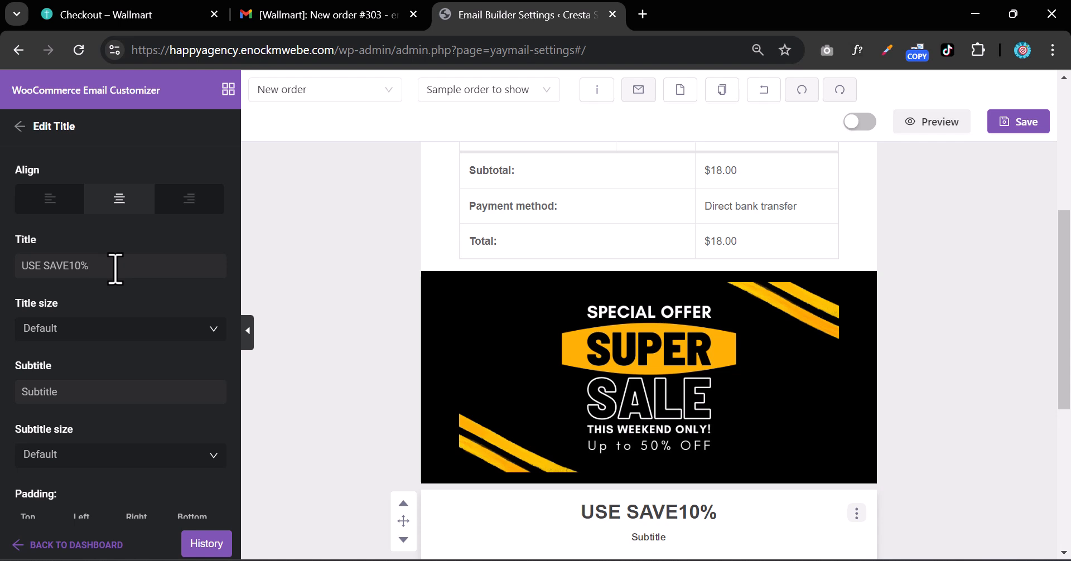
{"action": "type", "text": " ON"}
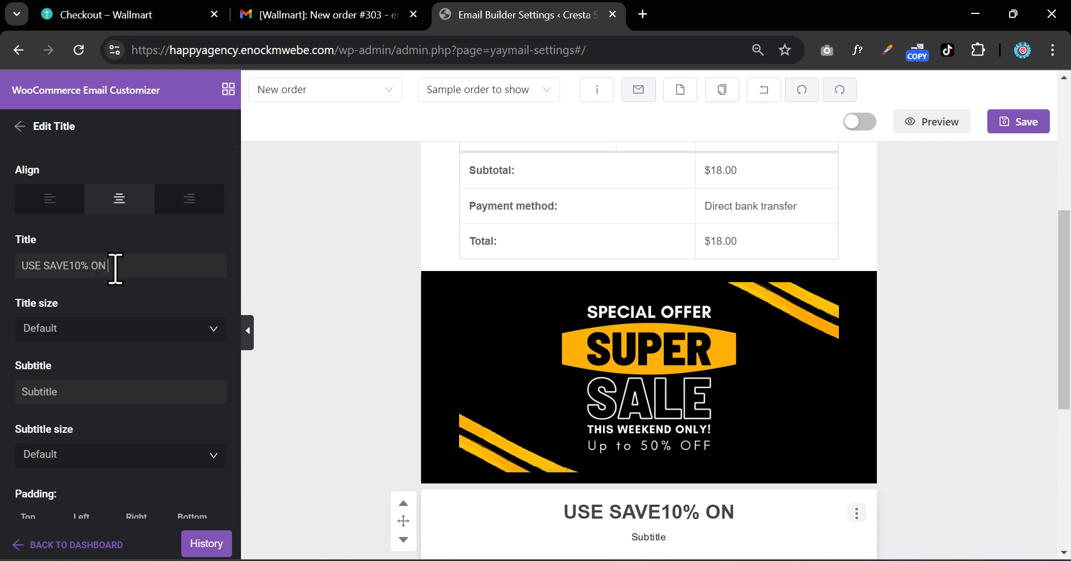
{"action": "type", "text": " YOUR NES"}
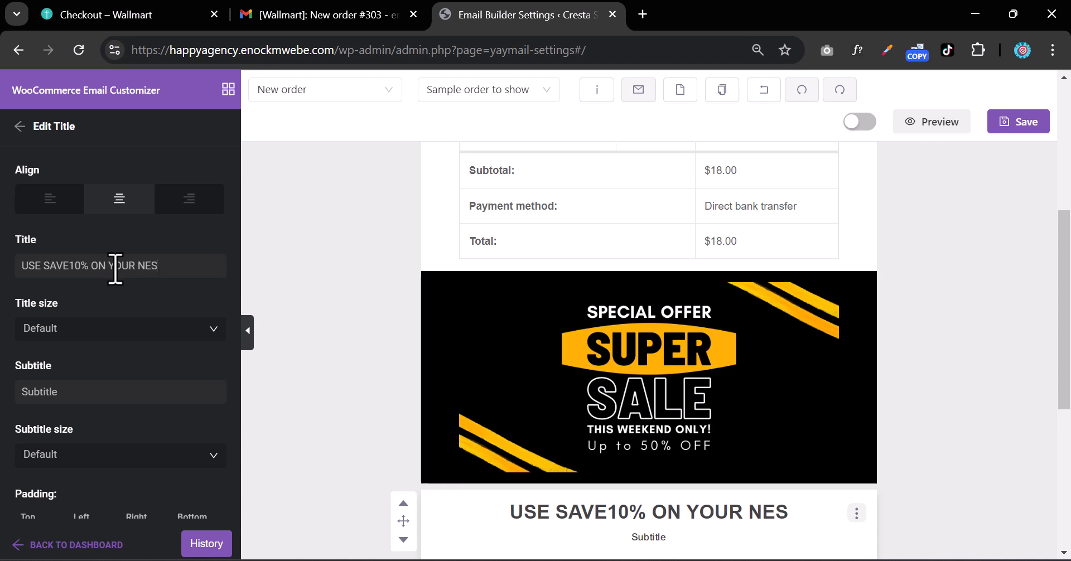
{"action": "key", "text": "BackSpace"}
{"action": "type", "text": "ZT "}
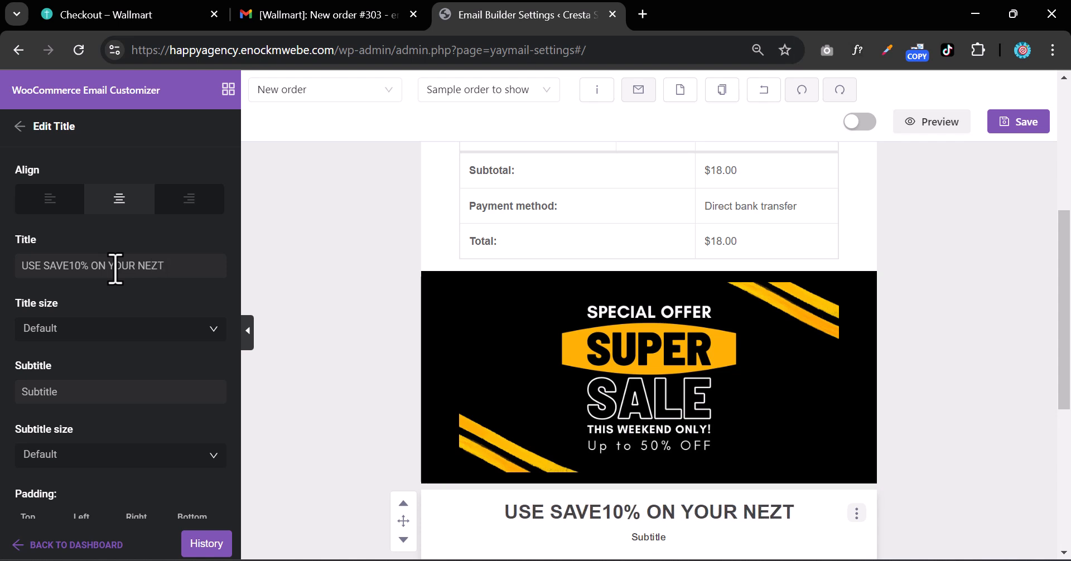
{"action": "type", "text": "ORDER"}
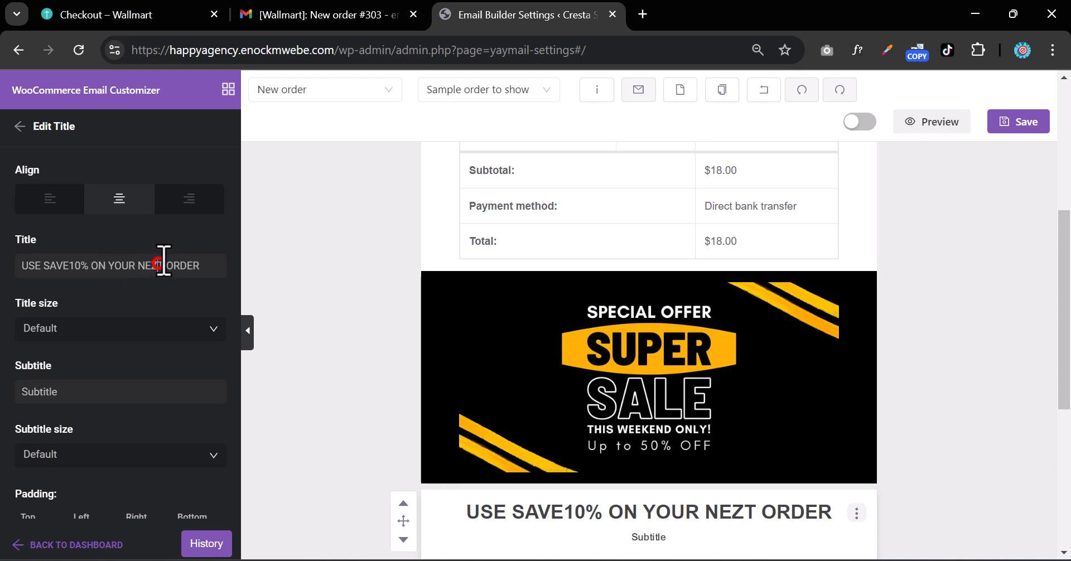
{"action": "key", "text": "BackSpace"}
{"action": "type", "text": "X"}
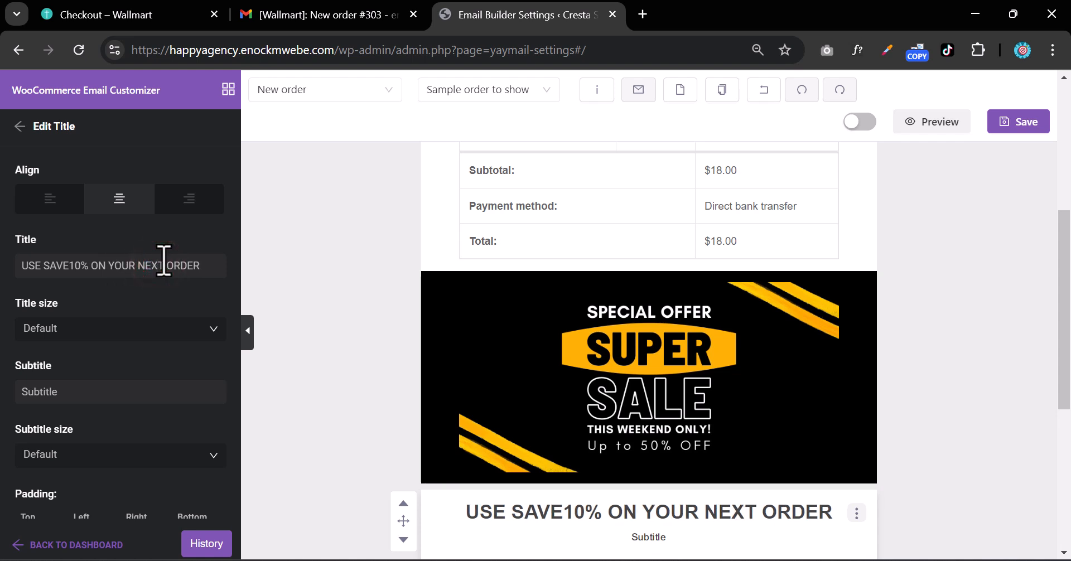
Set the title element's background color to the orange FF8900 from the clipboard history
{"action": "scroll", "coordinate": [102, 430], "scroll_direction": "down", "scroll_amount": 5}
{"action": "scroll", "coordinate": [107, 437], "scroll_direction": "up", "scroll_amount": 4}
{"action": "scroll", "coordinate": [108, 438], "scroll_direction": "down", "scroll_amount": 3}
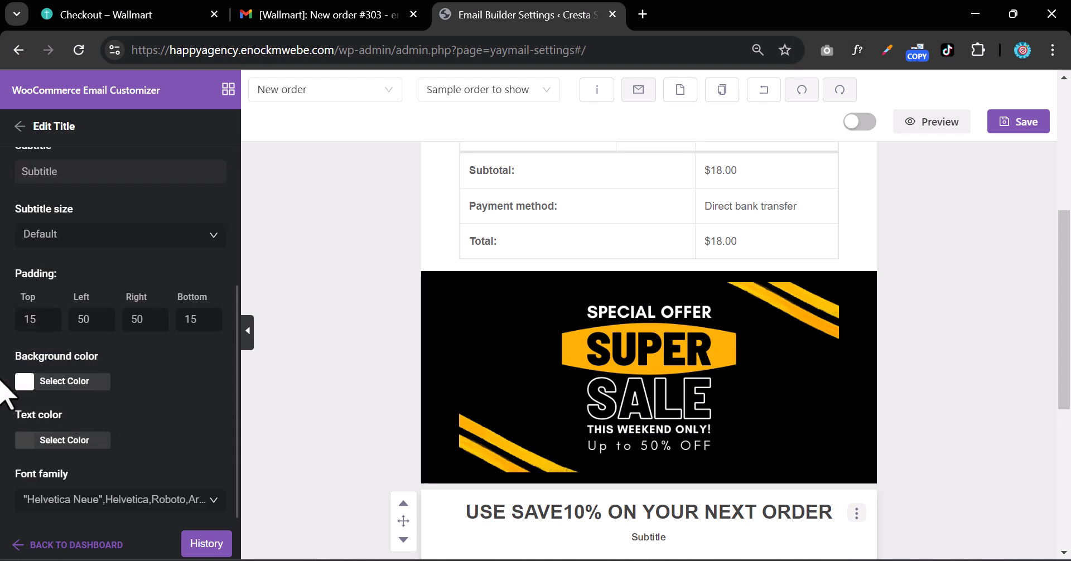
{"action": "left_click", "coordinate": [24, 385]}
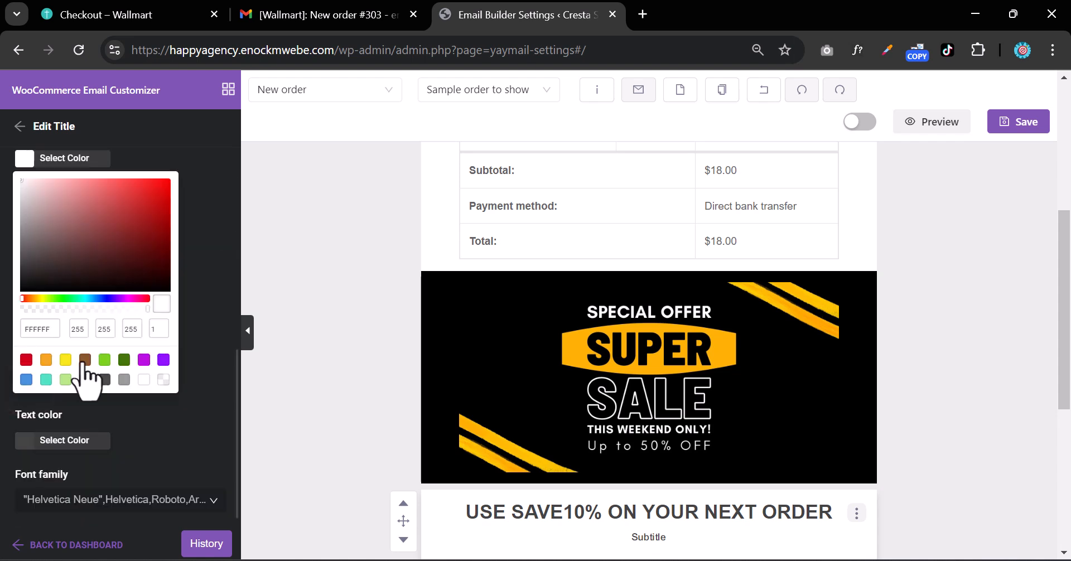
{"action": "double_click", "coordinate": [31, 324]}
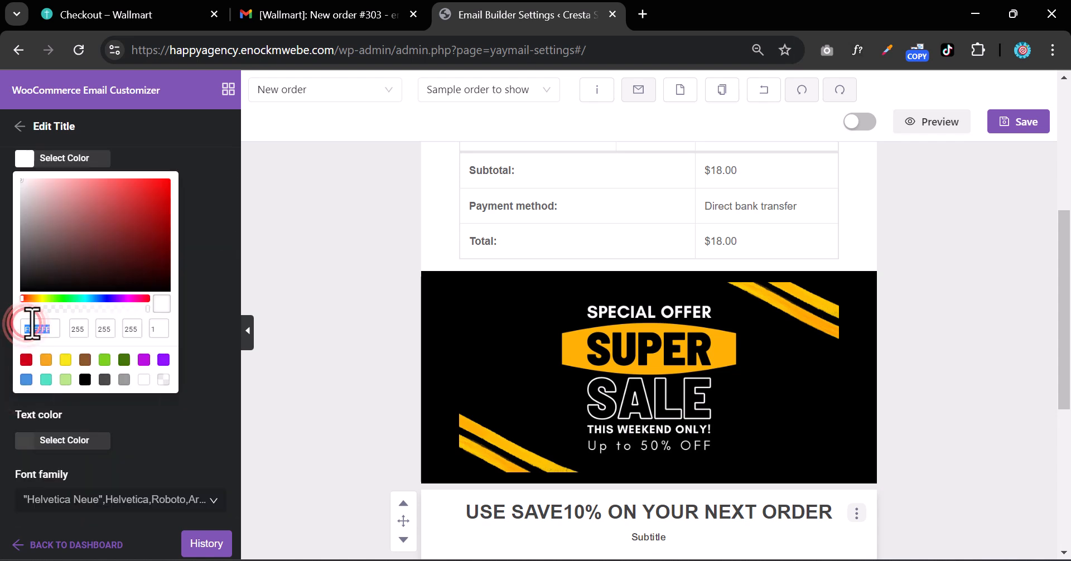
{"action": "key", "text": "super+v"}
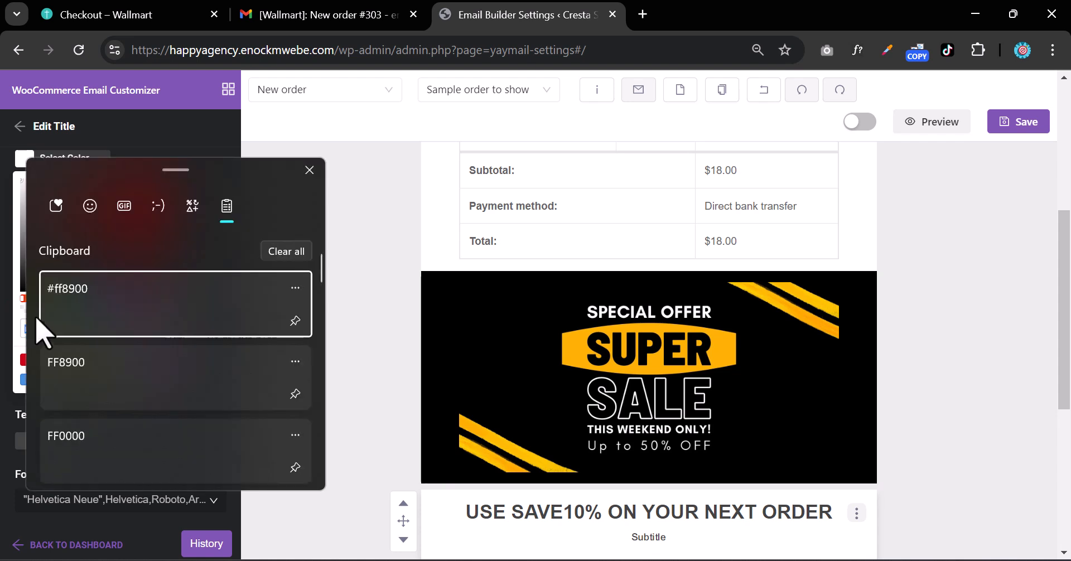
{"action": "left_click", "coordinate": [127, 375]}
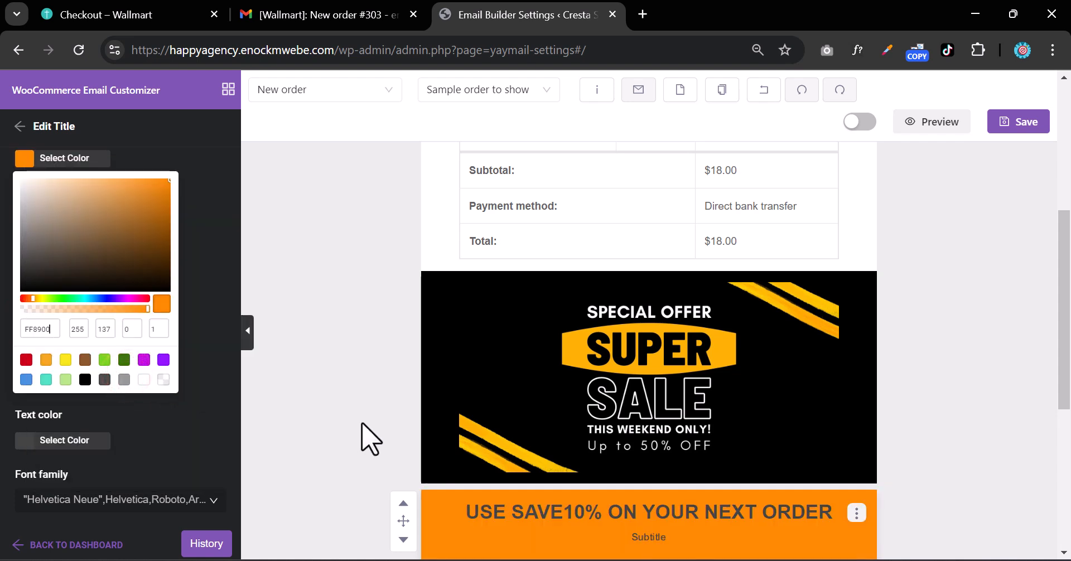
{"action": "left_click", "coordinate": [190, 463]}
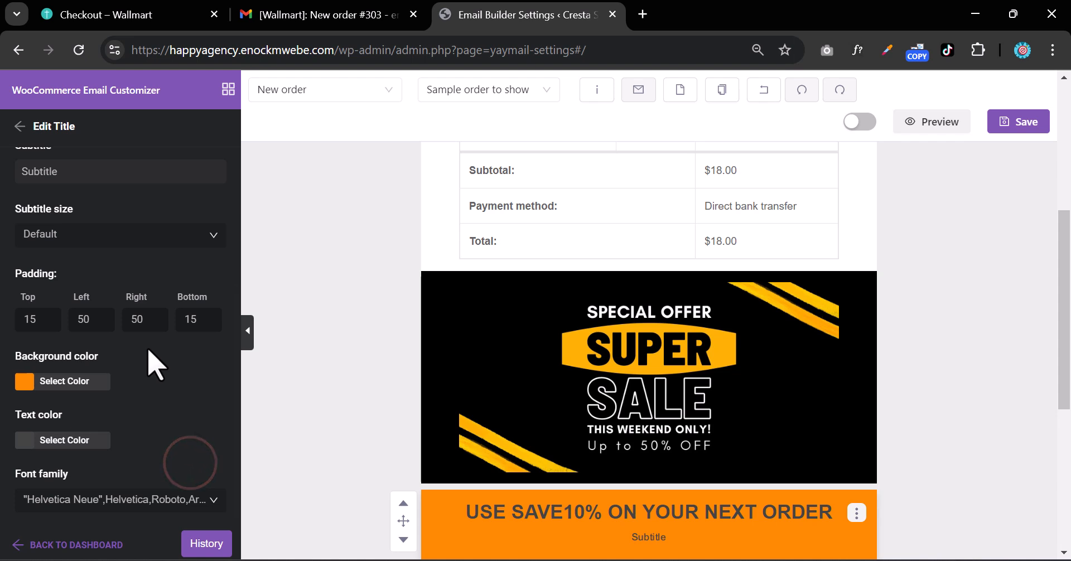
Set the title element's text color to white
{"action": "left_click", "coordinate": [22, 441]}
{"action": "left_click", "coordinate": [38, 392]}
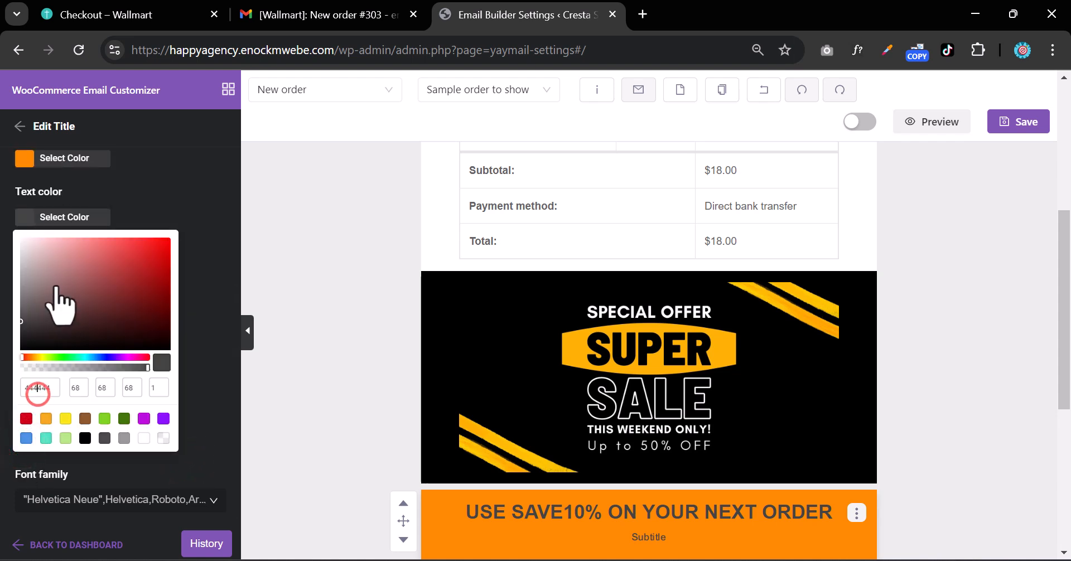
{"action": "left_click_drag", "start_coordinate": [54, 286], "coordinate": [3, 200]}
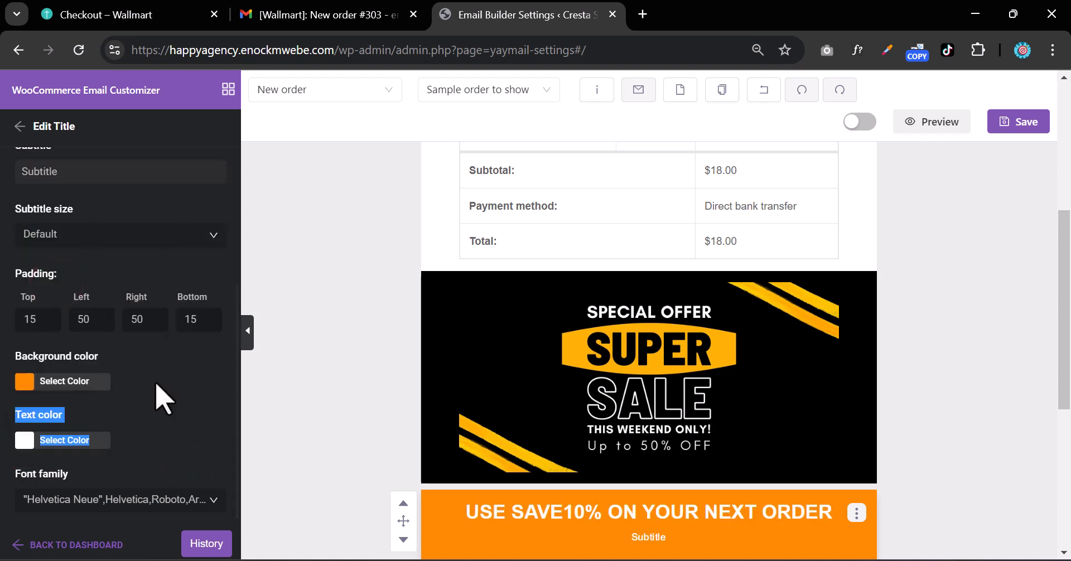
Clear the subtitle text so the title element below the sale banner has only its heading
{"action": "left_click", "coordinate": [72, 237]}
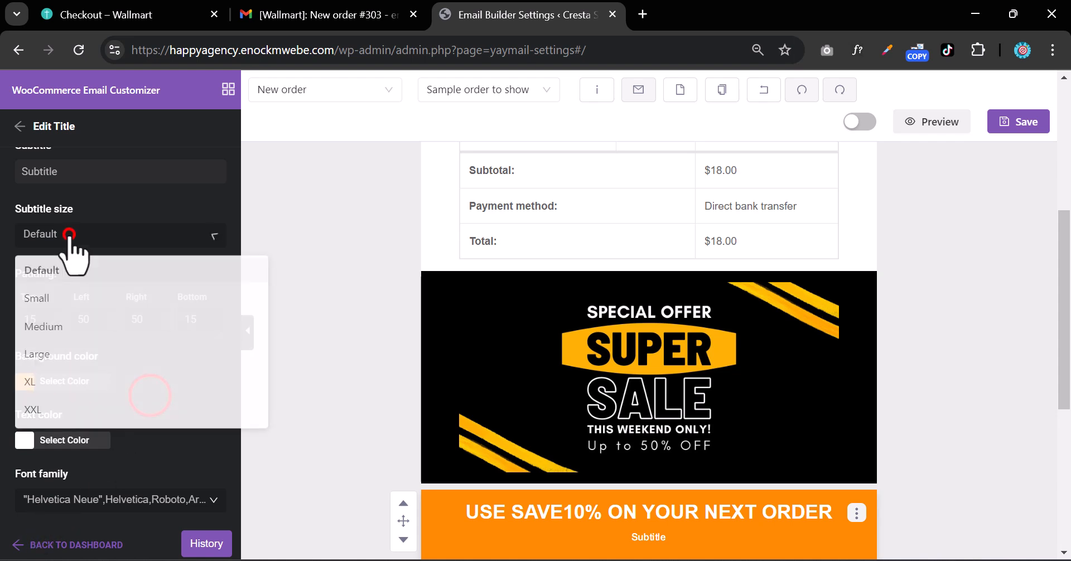
{"action": "left_click", "coordinate": [112, 220]}
{"action": "left_click", "coordinate": [159, 179]}
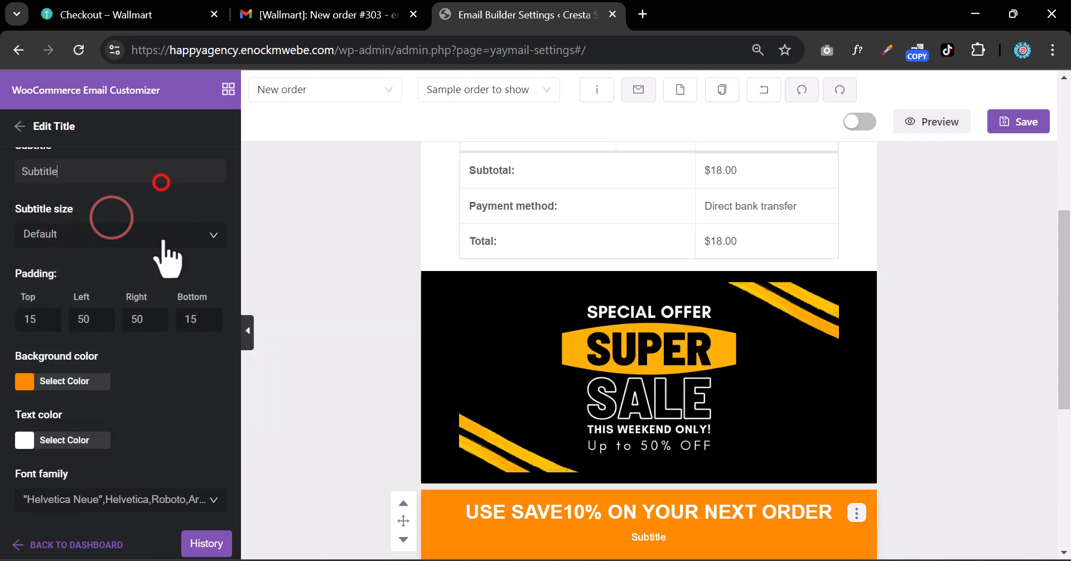
{"action": "double_click", "coordinate": [42, 172]}
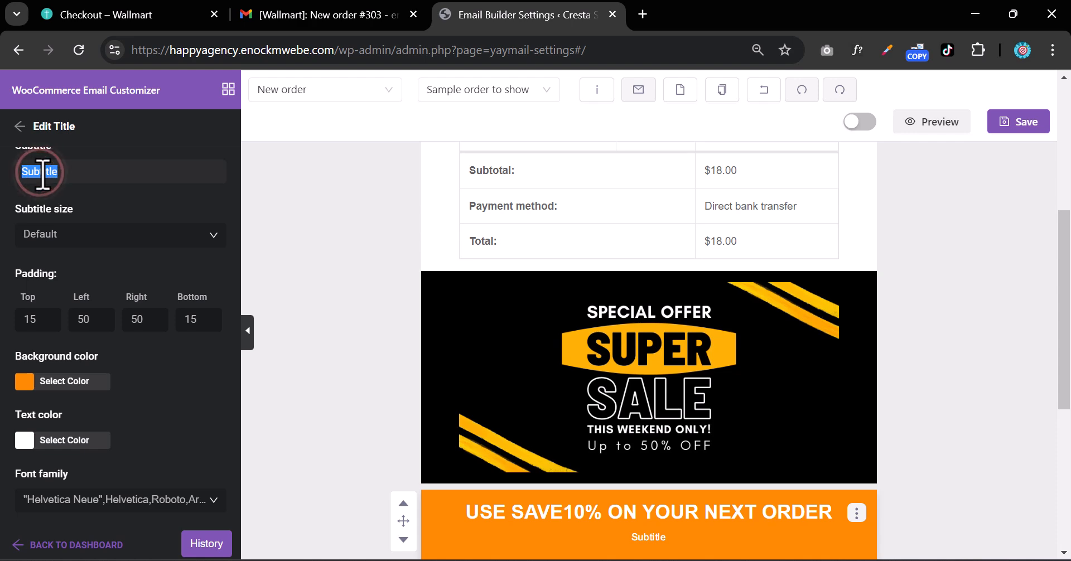
{"action": "key", "text": "BackSpace"}
{"action": "scroll", "coordinate": [553, 318], "scroll_direction": "down", "scroll_amount": 5}
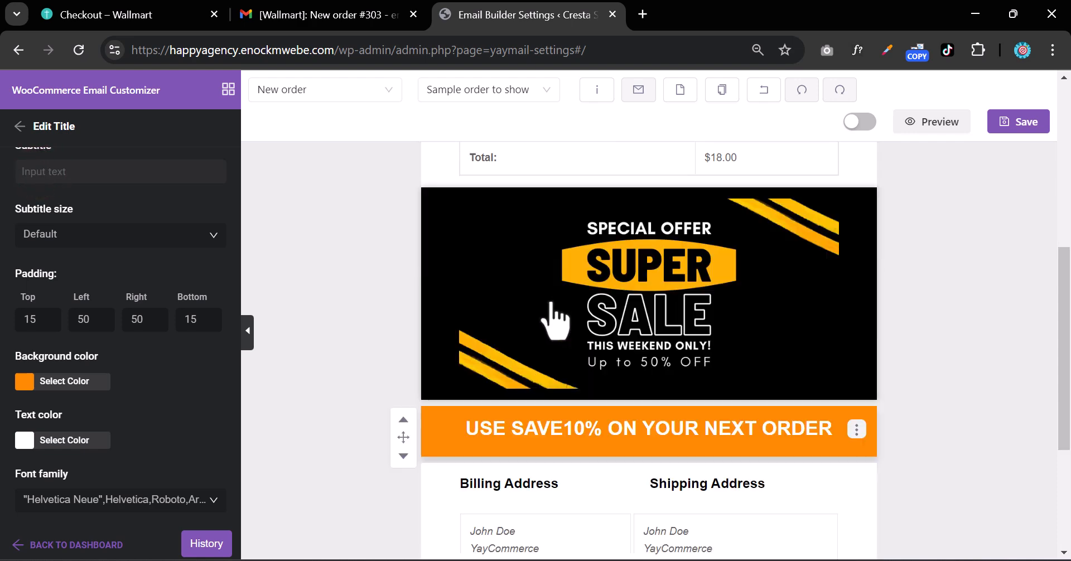
{"action": "scroll", "coordinate": [621, 347], "scroll_direction": "up", "scroll_amount": 2}
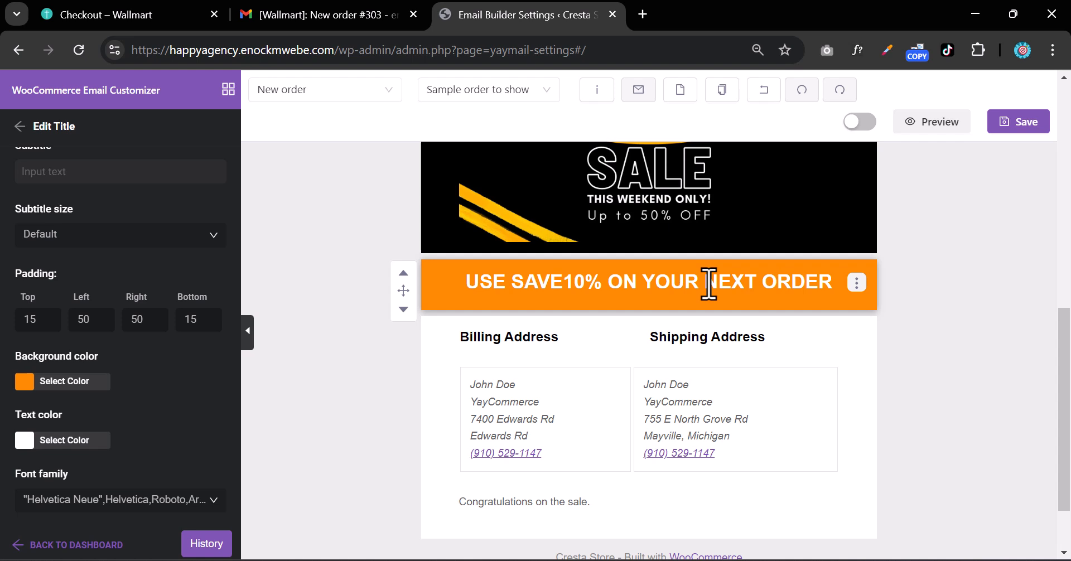
Return to the element list and add an Image List element between the orange title and the billing and shipping addresses
{"action": "left_click", "coordinate": [20, 126]}
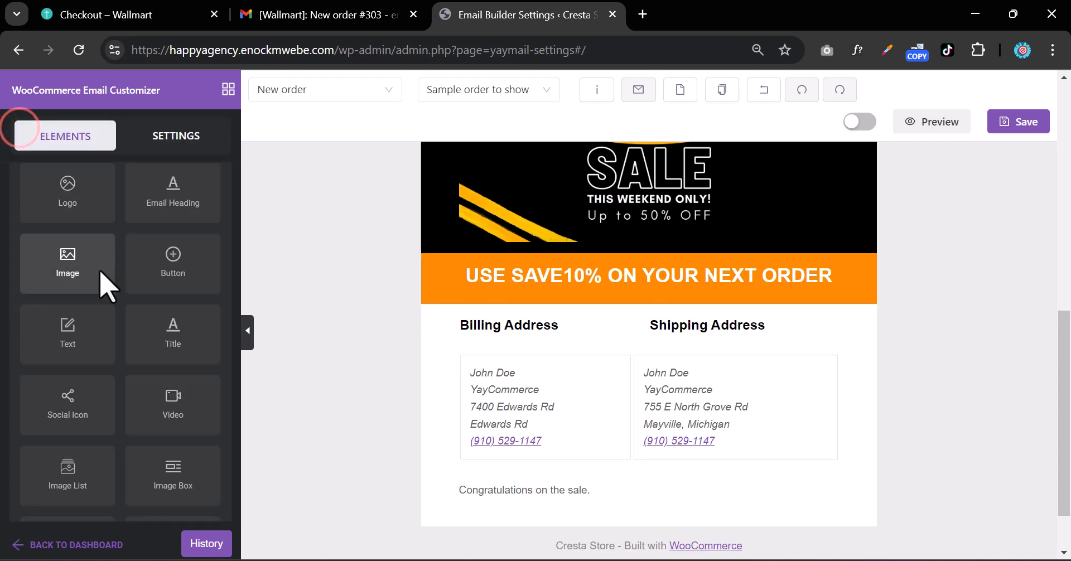
{"action": "scroll", "coordinate": [147, 360], "scroll_direction": "down", "scroll_amount": 4}
{"action": "scroll", "coordinate": [146, 360], "scroll_direction": "up", "scroll_amount": 5}
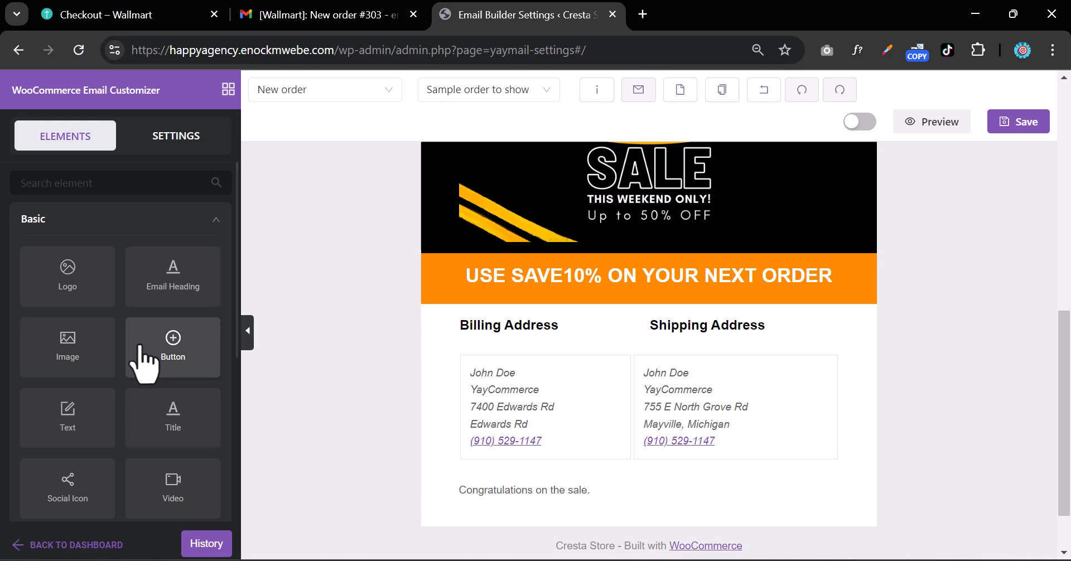
{"action": "scroll", "coordinate": [146, 363], "scroll_direction": "down", "scroll_amount": 2}
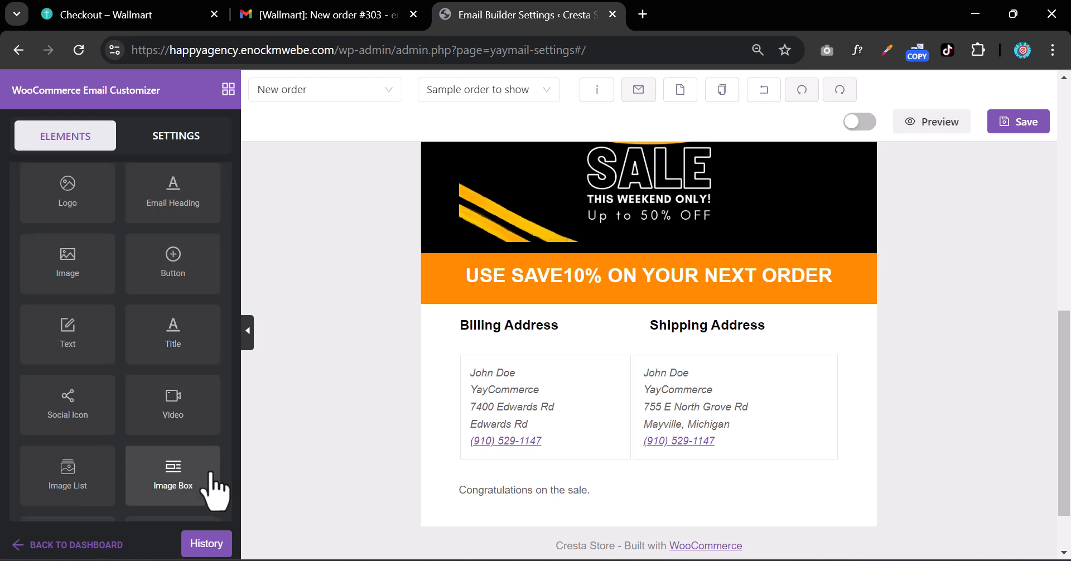
{"action": "left_click_drag", "start_coordinate": [62, 474], "coordinate": [611, 317]}
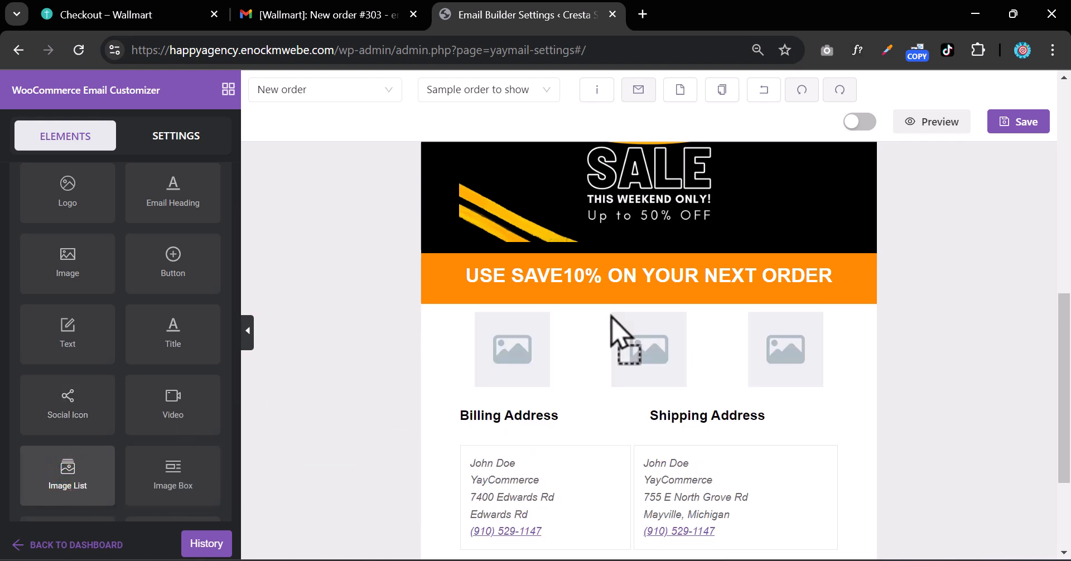
Use the red polo shirt picture ted-3-1.jpg from the media library as the first image in the image list
{"action": "left_click", "coordinate": [512, 366]}
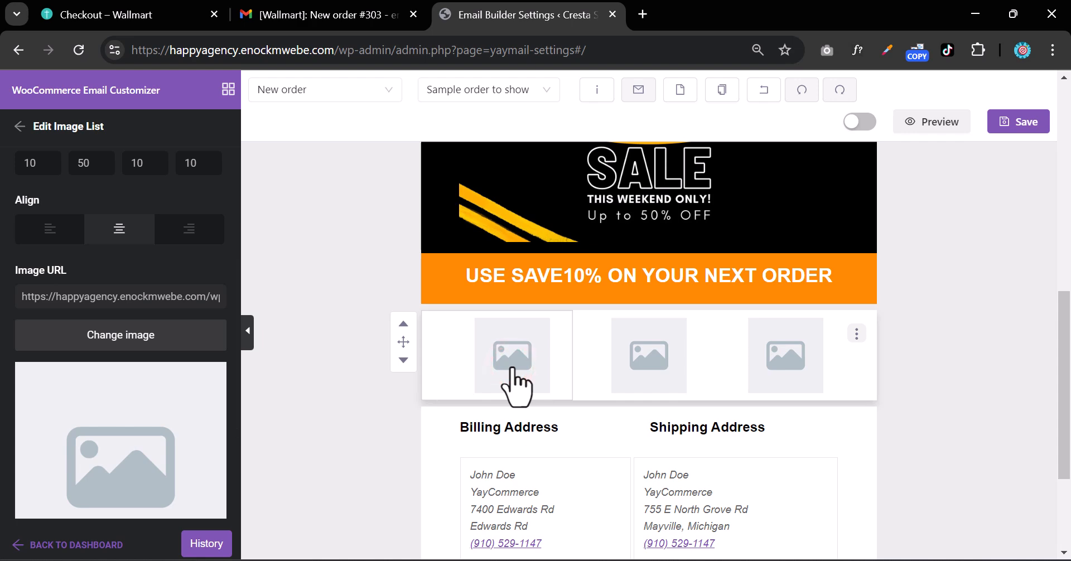
{"action": "right_click", "coordinate": [514, 371]}
{"action": "left_click", "coordinate": [136, 335]}
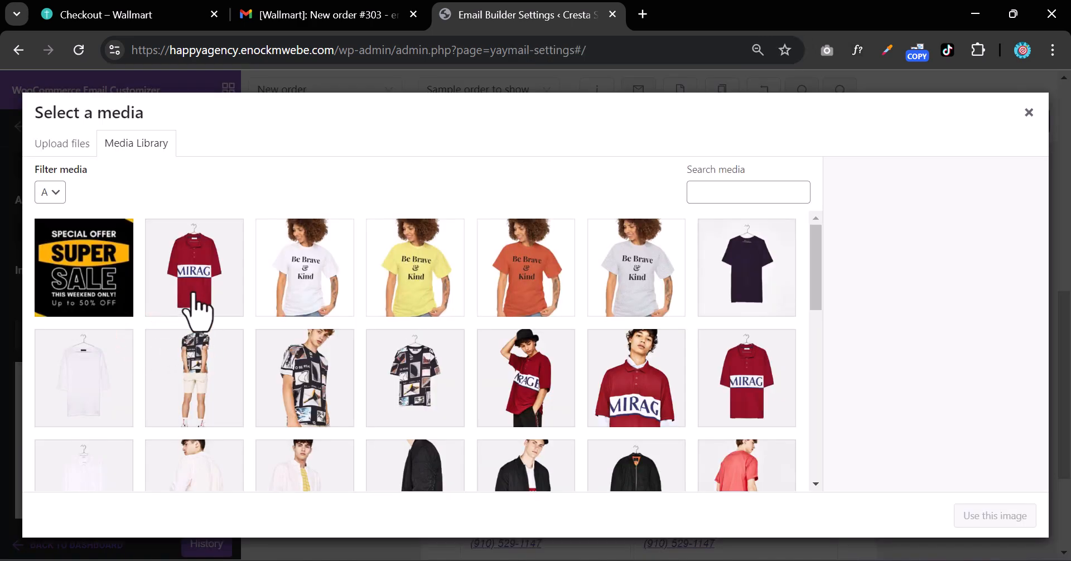
{"action": "left_click", "coordinate": [202, 275]}
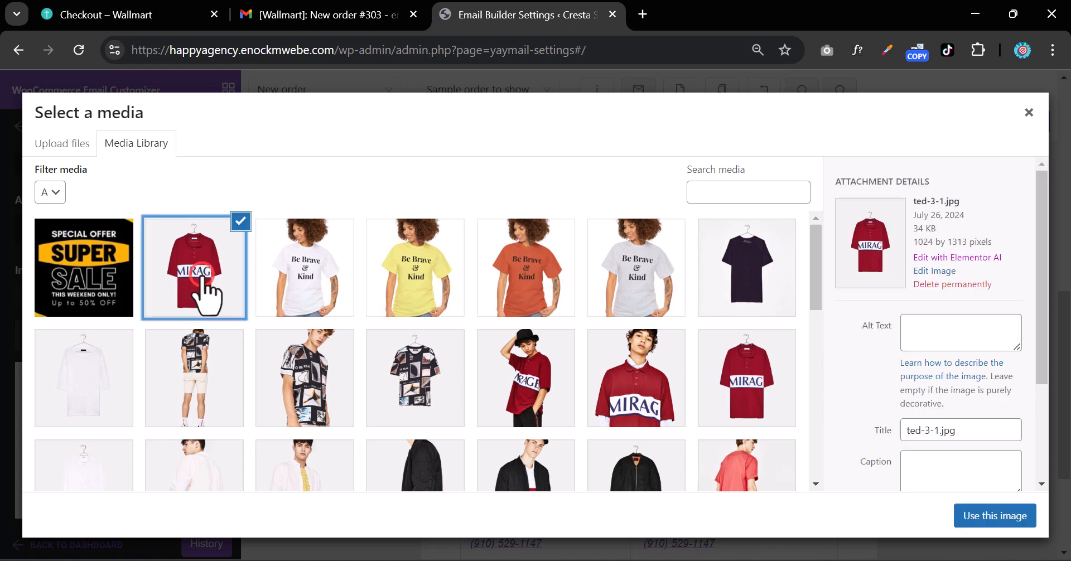
{"action": "left_click", "coordinate": [987, 509]}
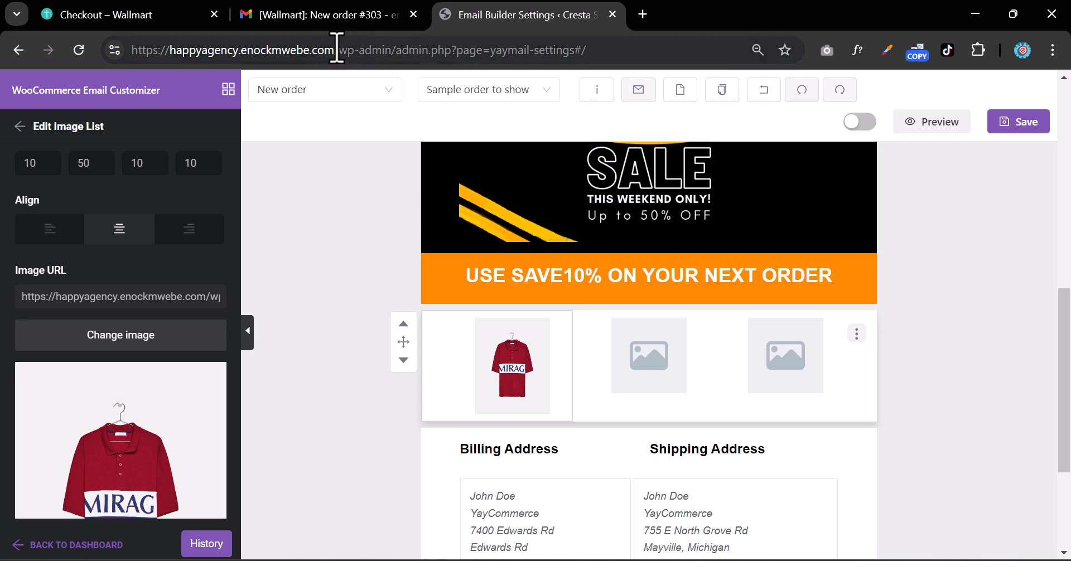
{"action": "left_click_drag", "start_coordinate": [337, 50], "coordinate": [133, 53]}
{"action": "right_click", "coordinate": [193, 60]}
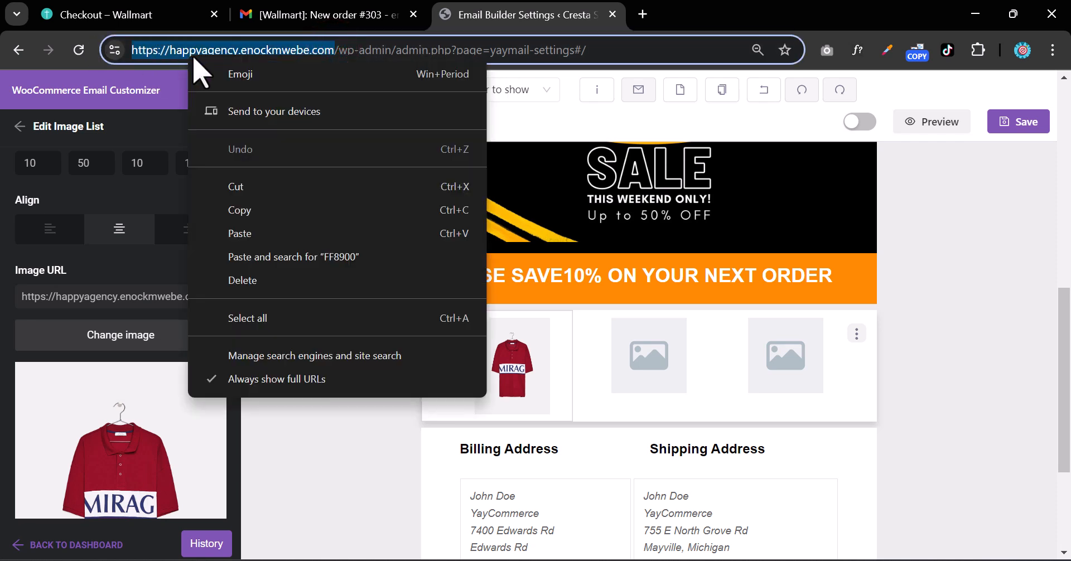
{"action": "left_click", "coordinate": [308, 211]}
{"action": "left_click", "coordinate": [643, 14]}
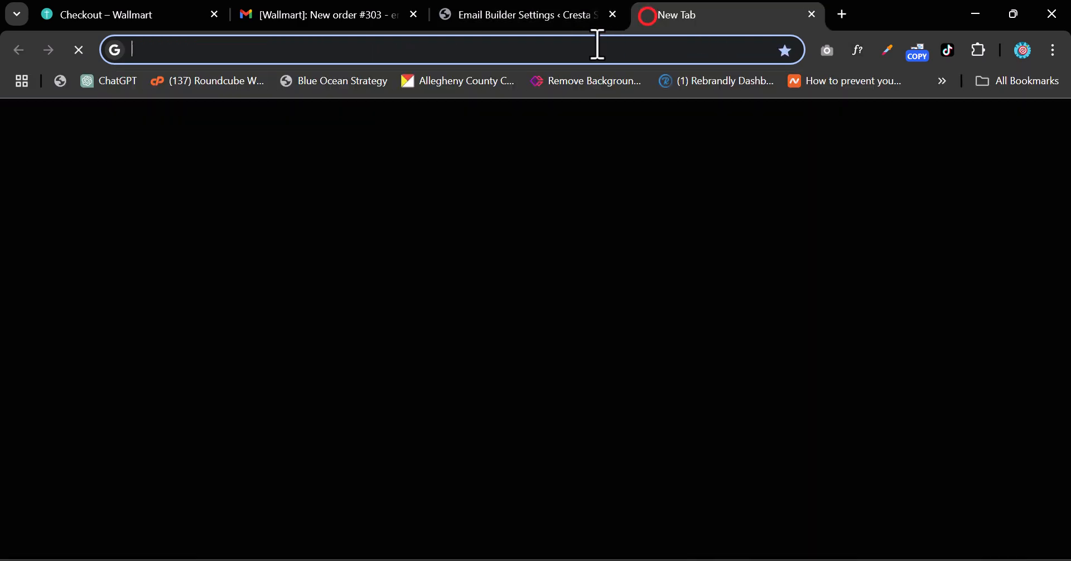
{"action": "right_click", "coordinate": [583, 53]}
{"action": "left_click", "coordinate": [708, 224]}
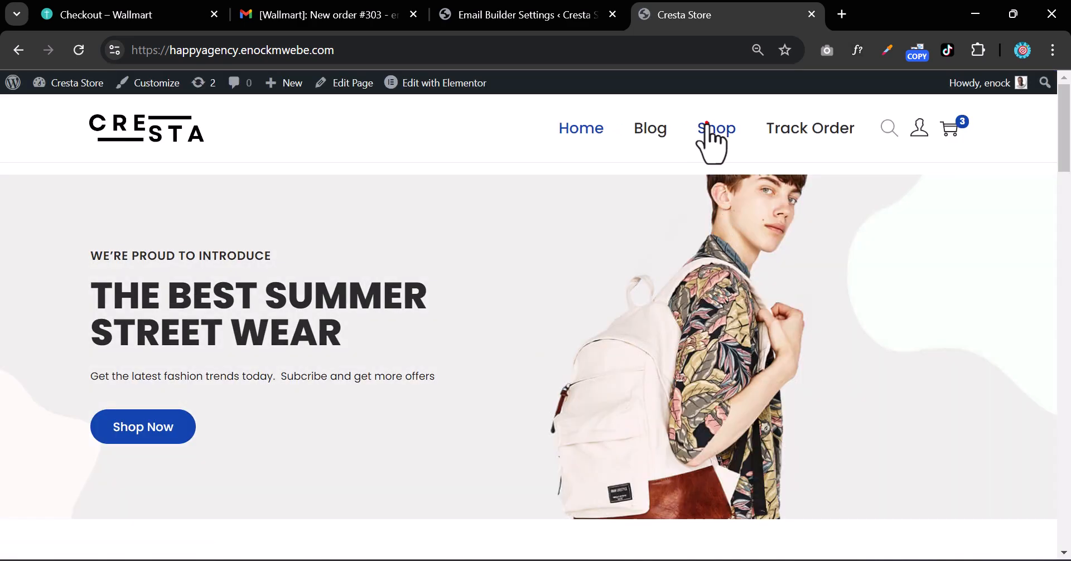
{"action": "left_click", "coordinate": [707, 124]}
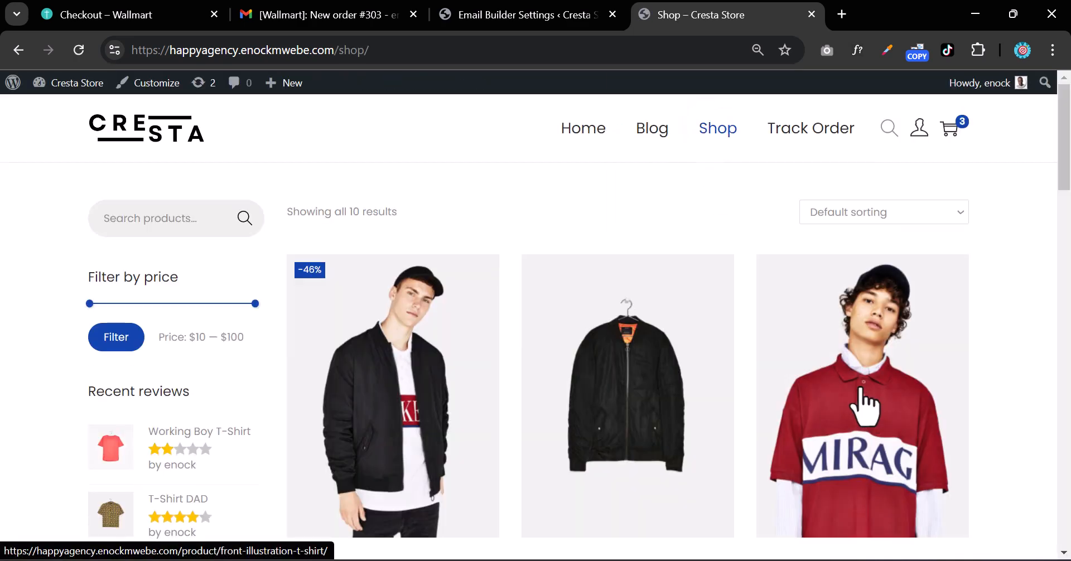
Copy the red polo shirt's product link from the Shop page and use it as the first list image's link URL in the email builder
{"action": "right_click", "coordinate": [861, 391]}
{"action": "scroll", "coordinate": [770, 307], "scroll_direction": "down", "scroll_amount": 3}
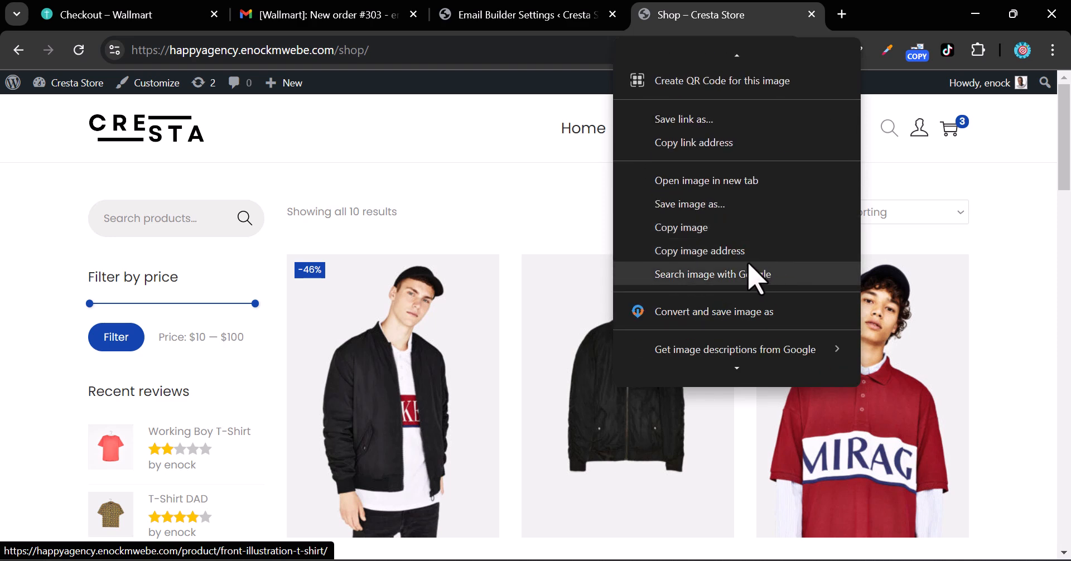
{"action": "left_click", "coordinate": [737, 144]}
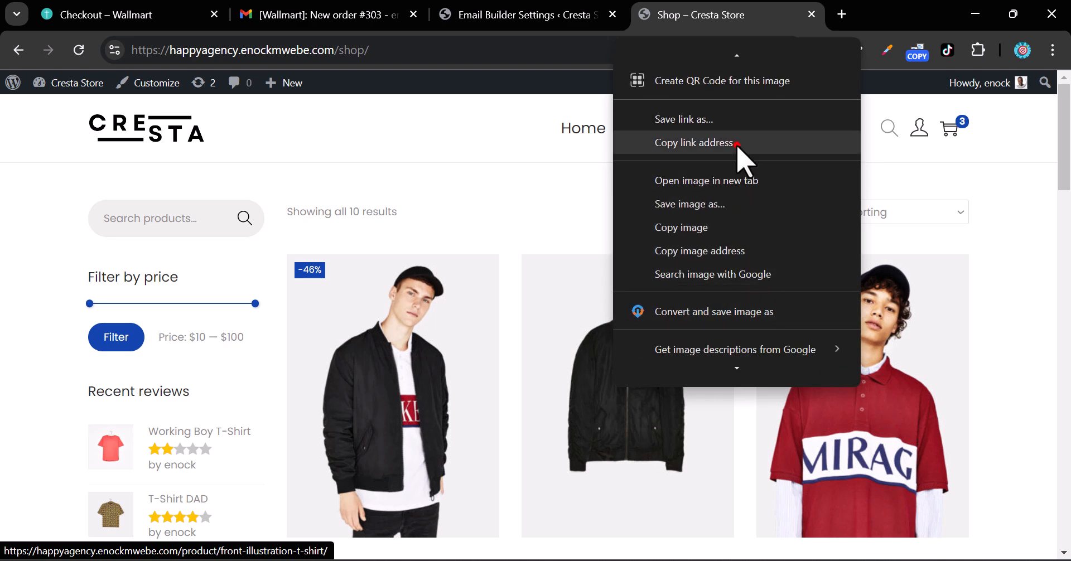
{"action": "left_click", "coordinate": [517, 20]}
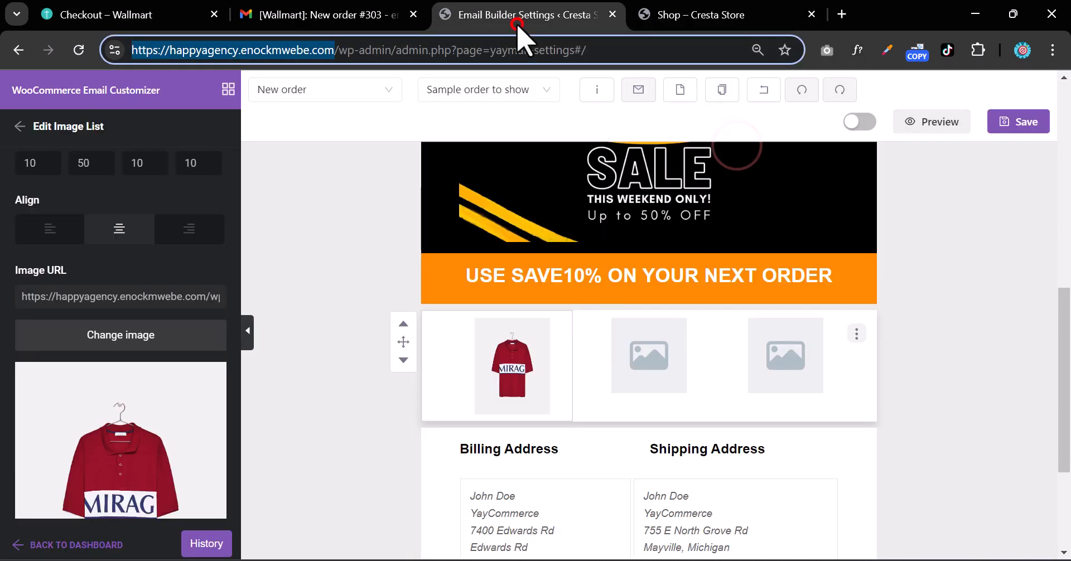
{"action": "left_click", "coordinate": [496, 369]}
{"action": "triple_click", "coordinate": [89, 296]}
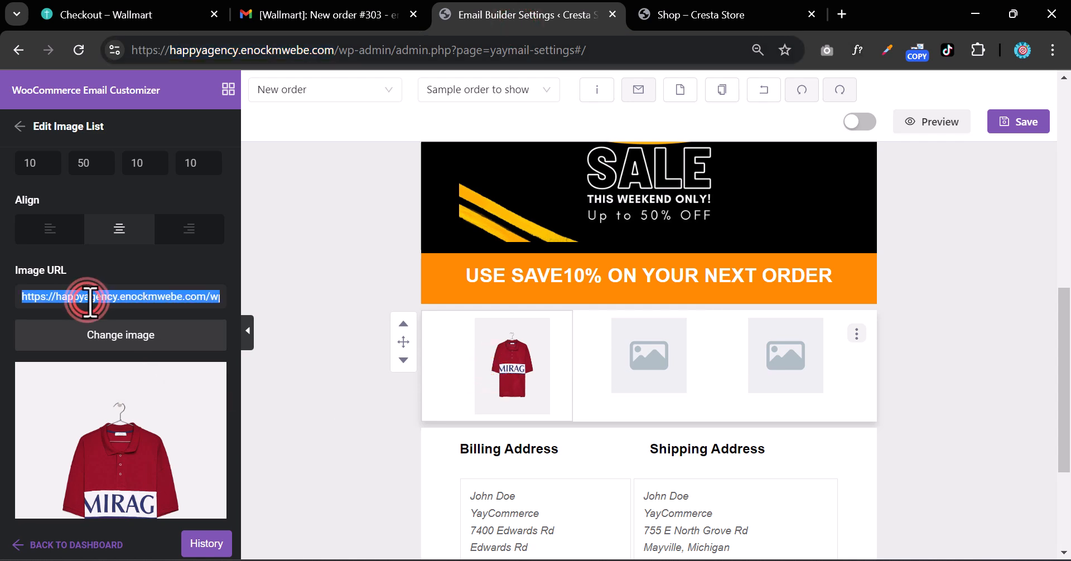
{"action": "right_click", "coordinate": [89, 296]}
{"action": "left_click", "coordinate": [138, 129]}
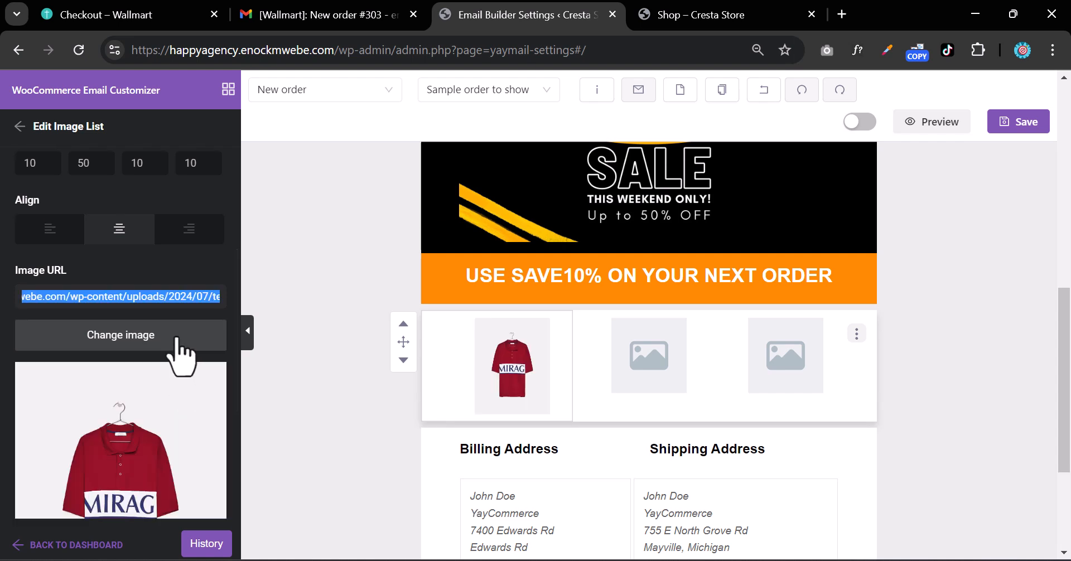
{"action": "scroll", "coordinate": [172, 329], "scroll_direction": "down", "scroll_amount": 3}
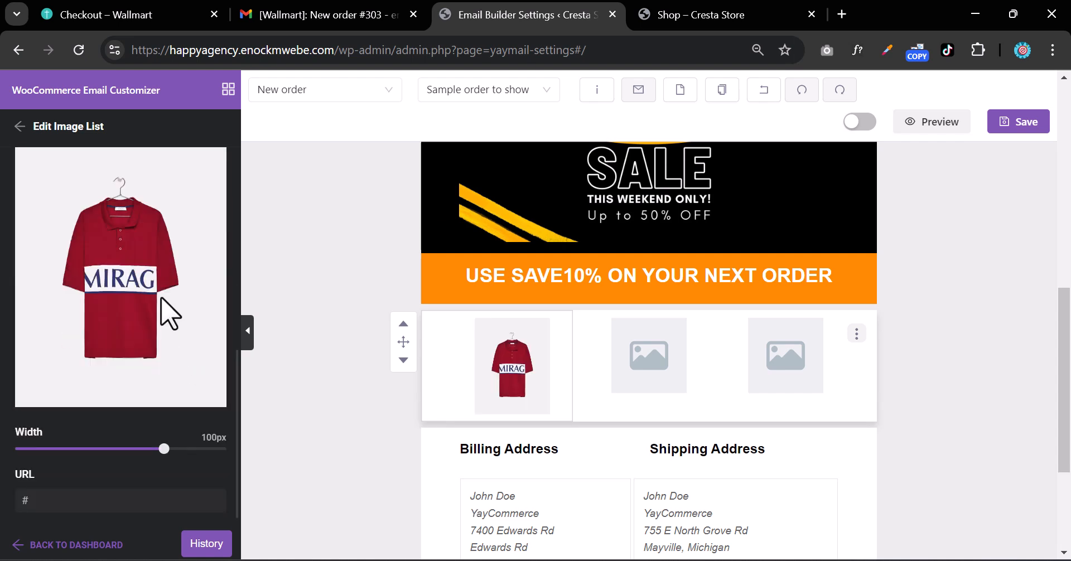
{"action": "right_click", "coordinate": [104, 501]}
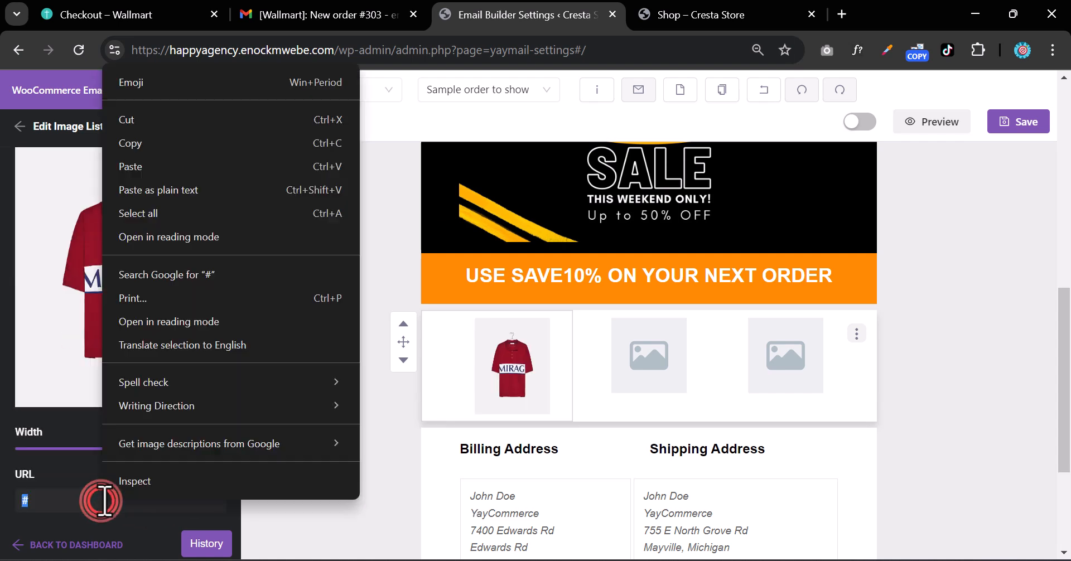
{"action": "left_click", "coordinate": [145, 167]}
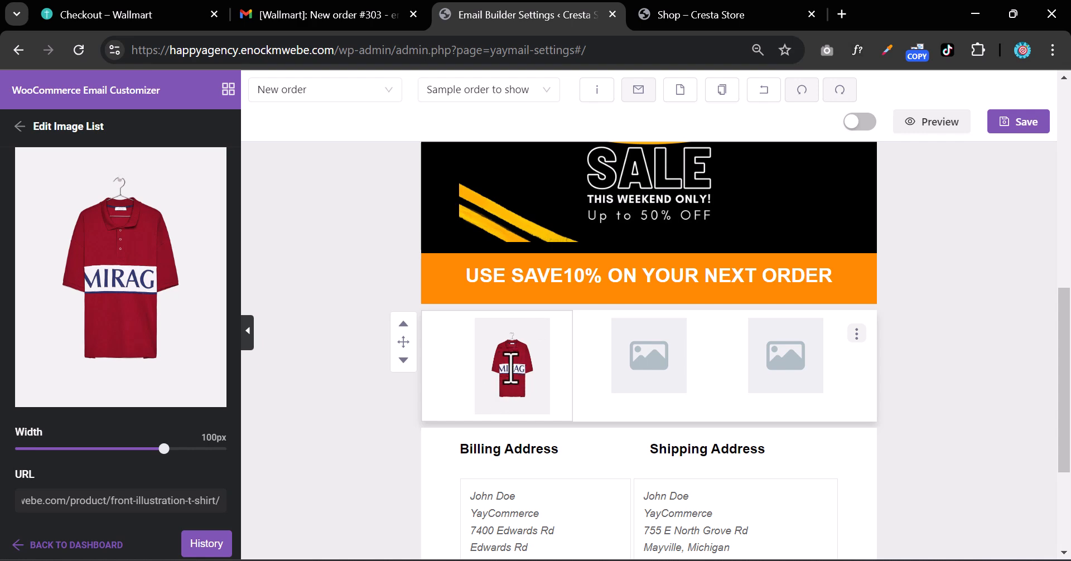
Use the media library picture of the model in the black photo-print T-shirt as the second image in the image list
{"action": "left_click", "coordinate": [670, 361]}
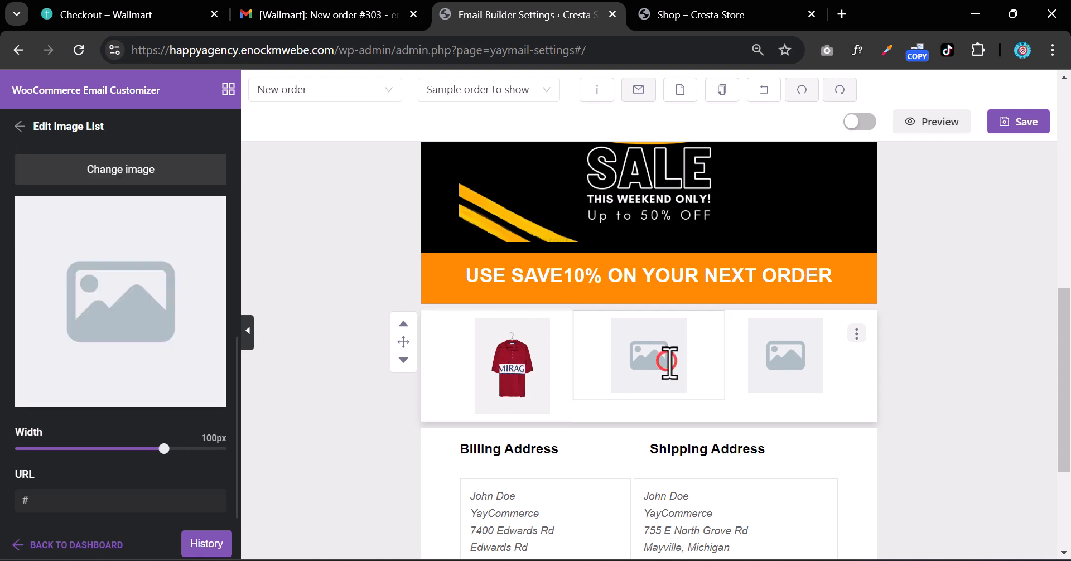
{"action": "left_click", "coordinate": [129, 178]}
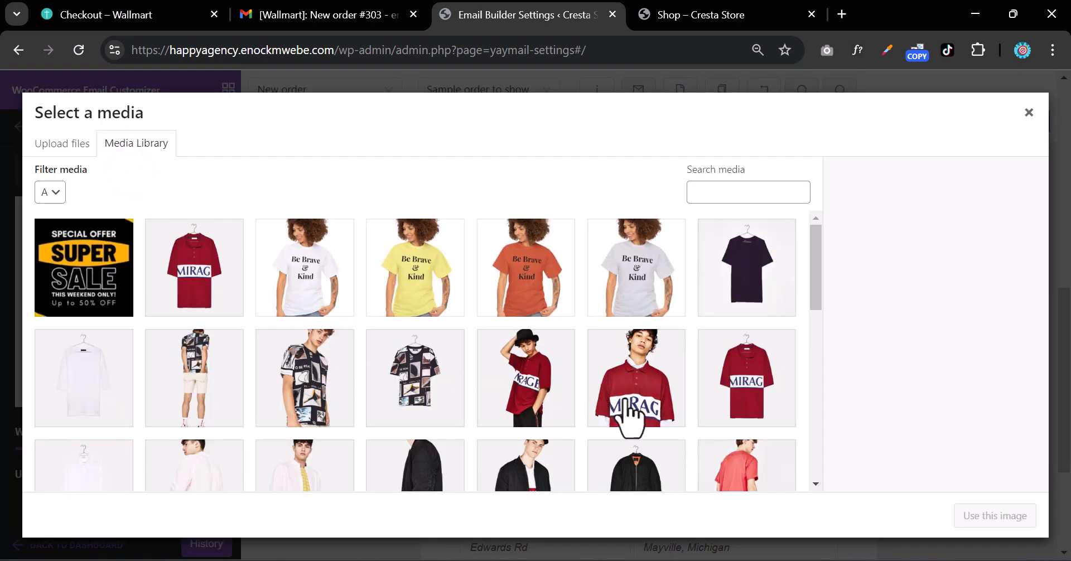
{"action": "left_click", "coordinate": [354, 393]}
{"action": "left_click", "coordinate": [956, 518]}
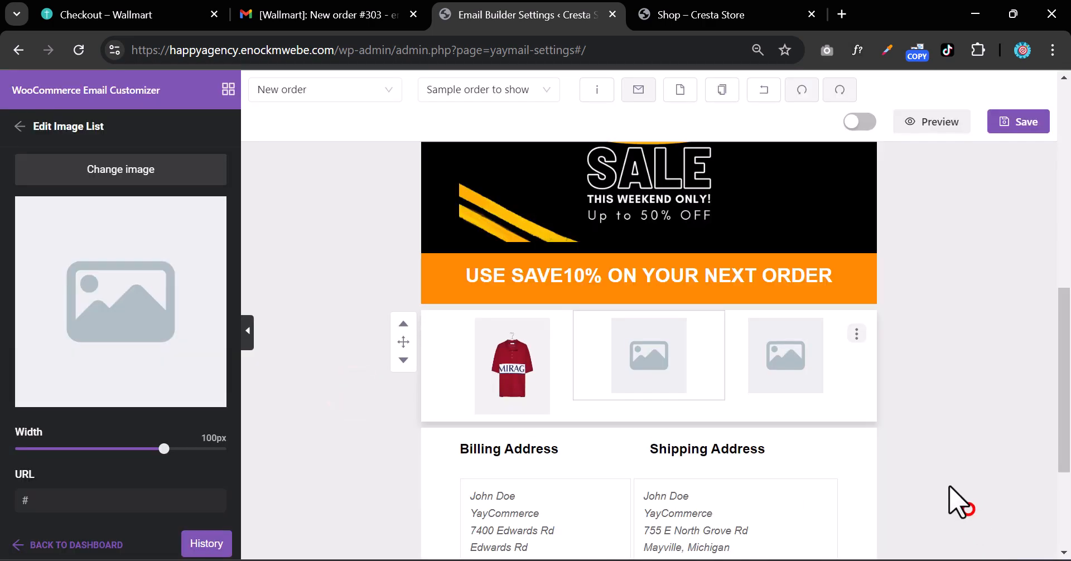
Copy the Short Sleeve T-Shirt's product link from the Shop page and paste it as the second list image's link URL
{"action": "left_click", "coordinate": [702, 17]}
{"action": "scroll", "coordinate": [692, 302], "scroll_direction": "down", "scroll_amount": 10}
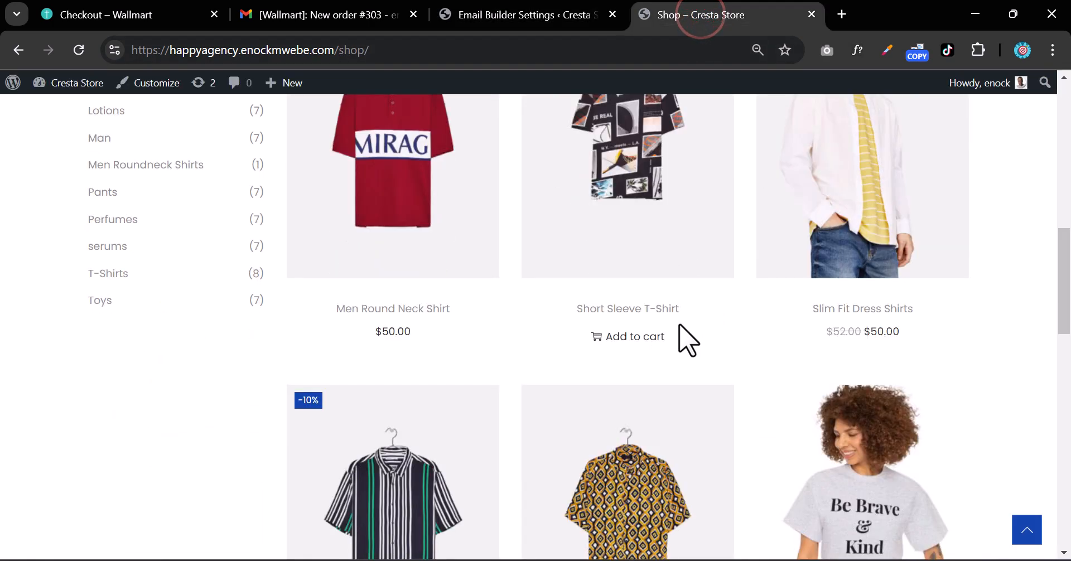
{"action": "right_click", "coordinate": [580, 186]}
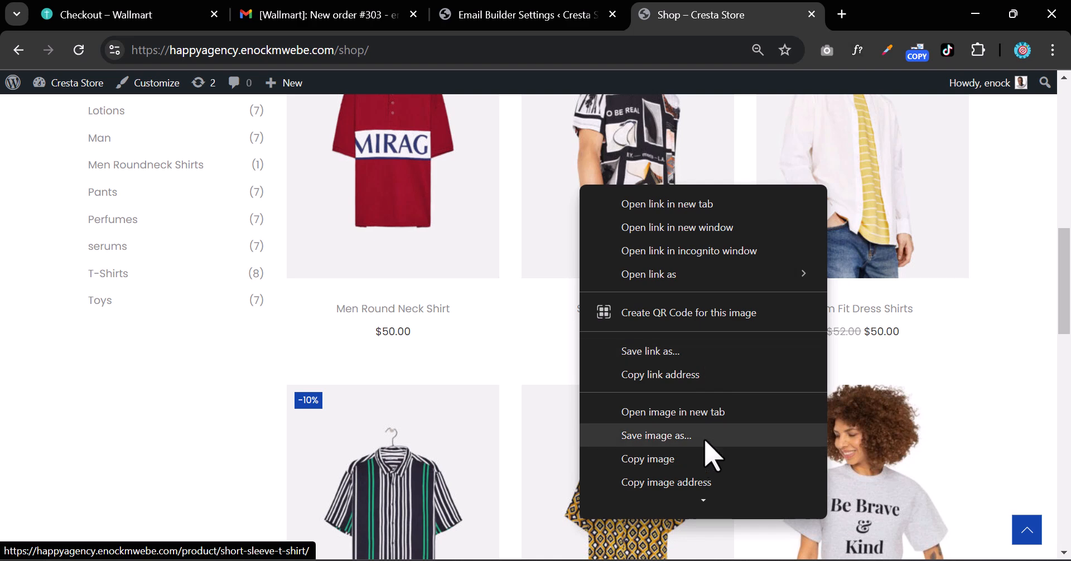
{"action": "left_click", "coordinate": [706, 375]}
{"action": "left_click", "coordinate": [514, 17]}
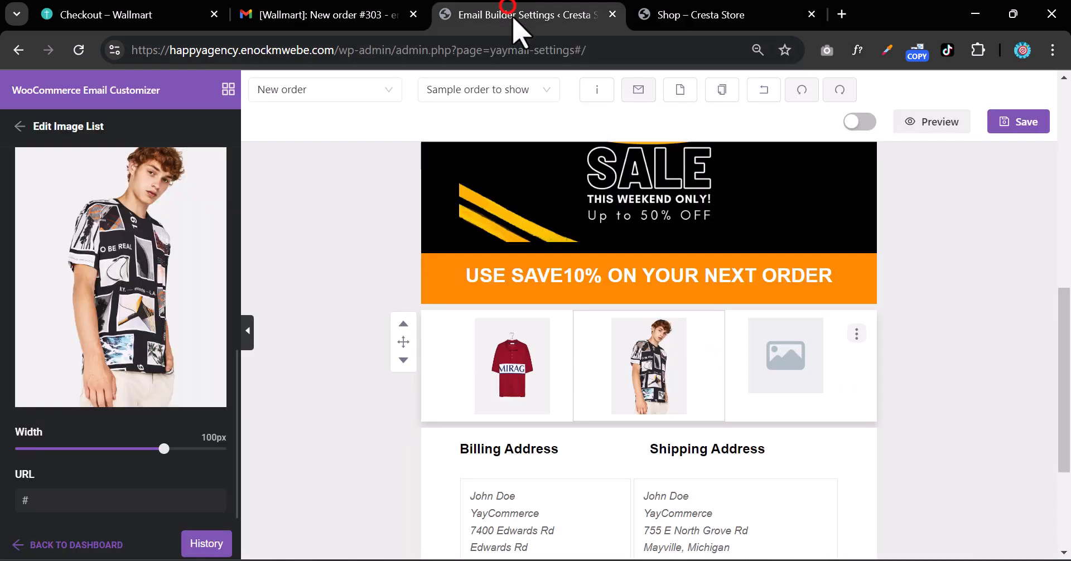
{"action": "right_click", "coordinate": [77, 500]}
{"action": "left_click", "coordinate": [120, 164]}
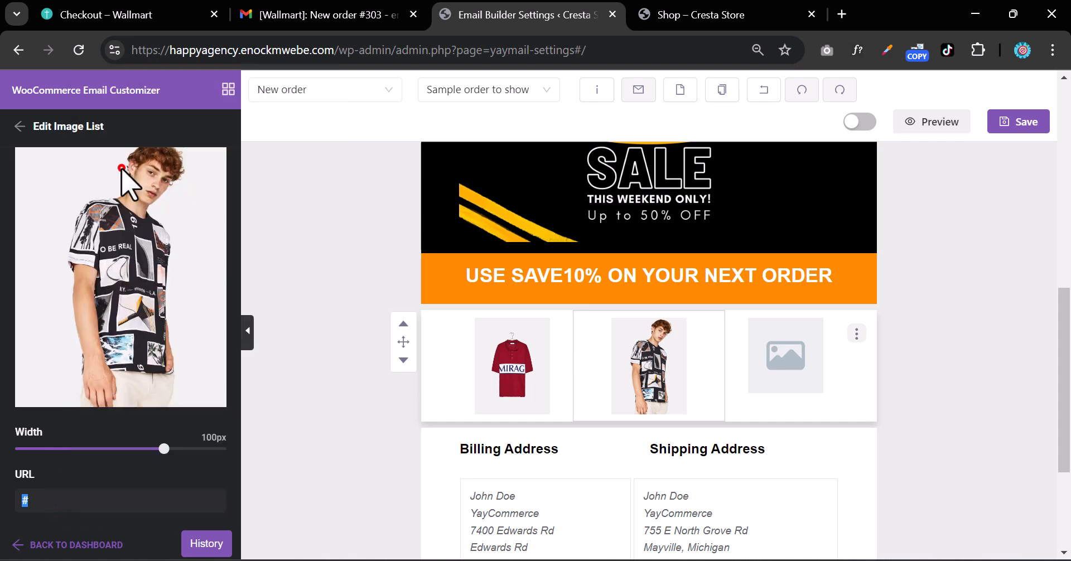
Use the striped shirt picture 12-1.jpg from the media library as the third image in the image list
{"action": "left_click", "coordinate": [780, 358]}
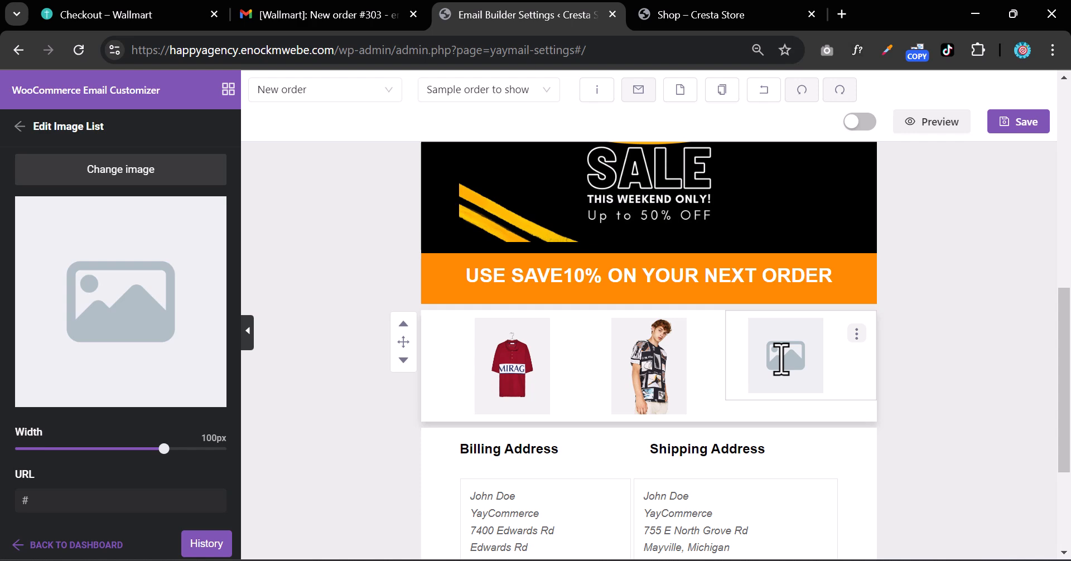
{"action": "left_click", "coordinate": [178, 174]}
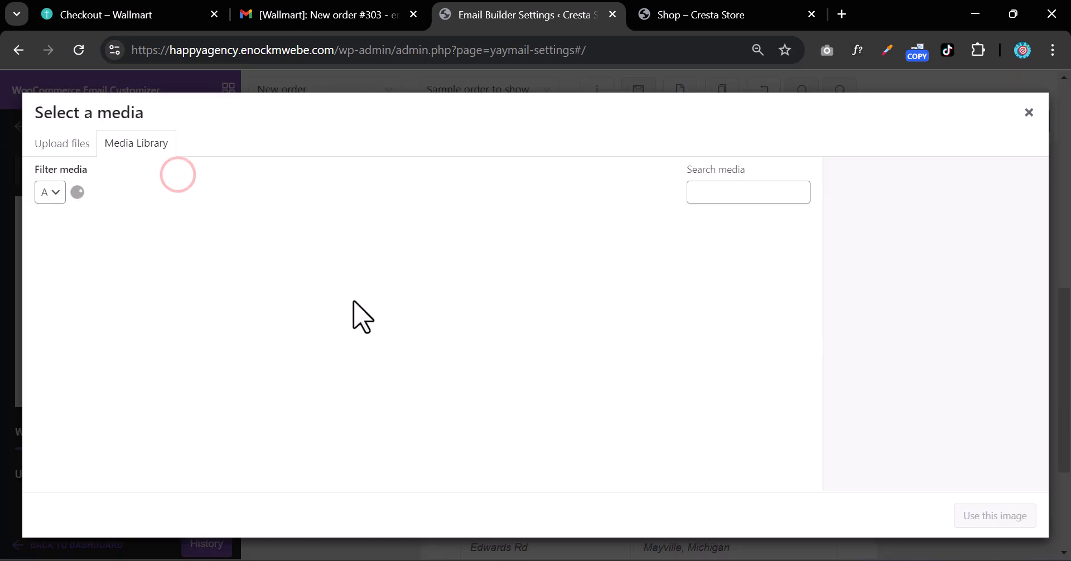
{"action": "scroll", "coordinate": [608, 421], "scroll_direction": "down", "scroll_amount": 5}
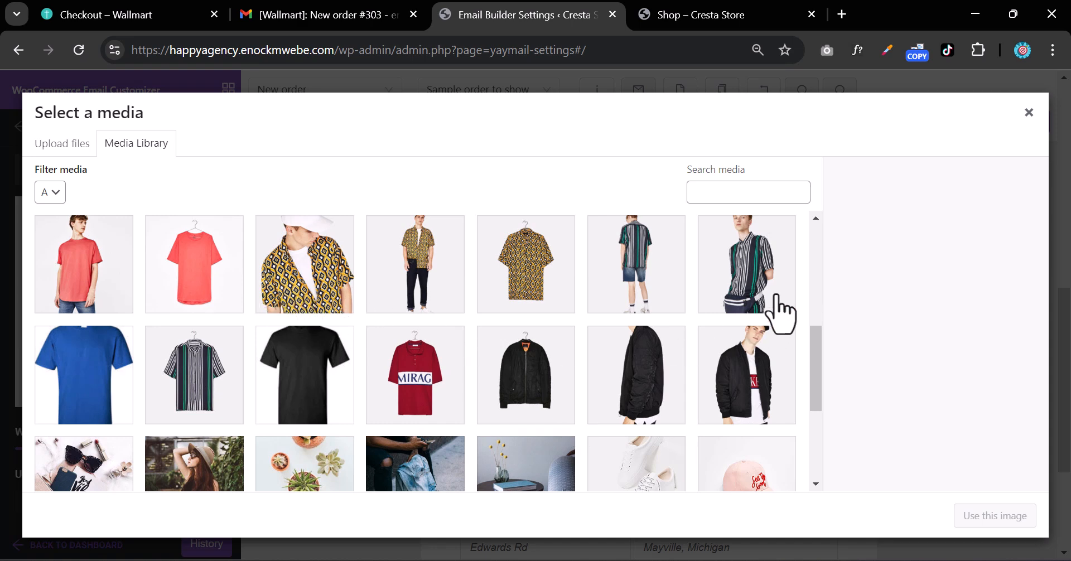
{"action": "left_click", "coordinate": [723, 271]}
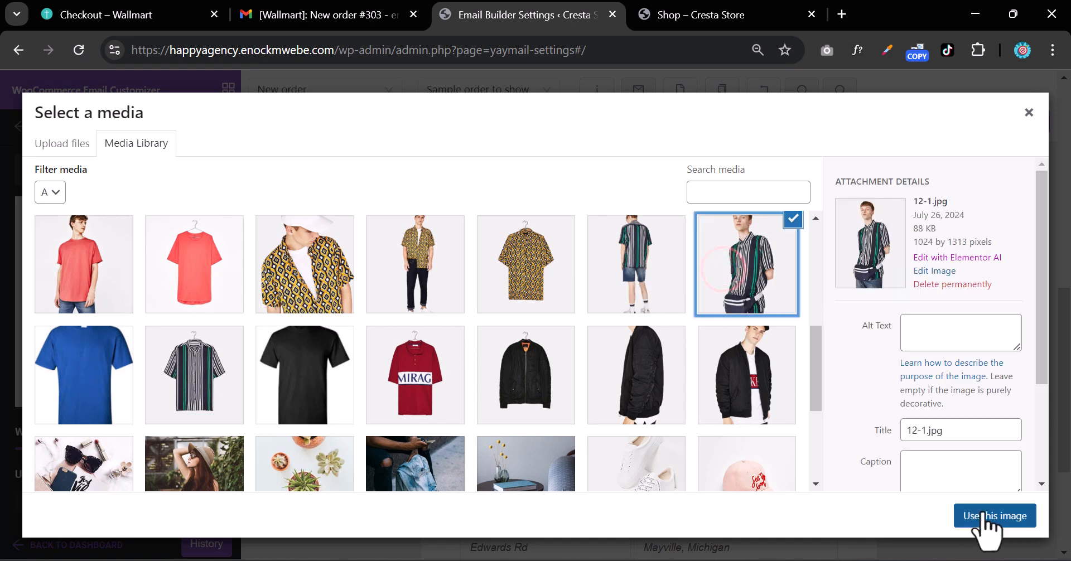
{"action": "left_click", "coordinate": [986, 516]}
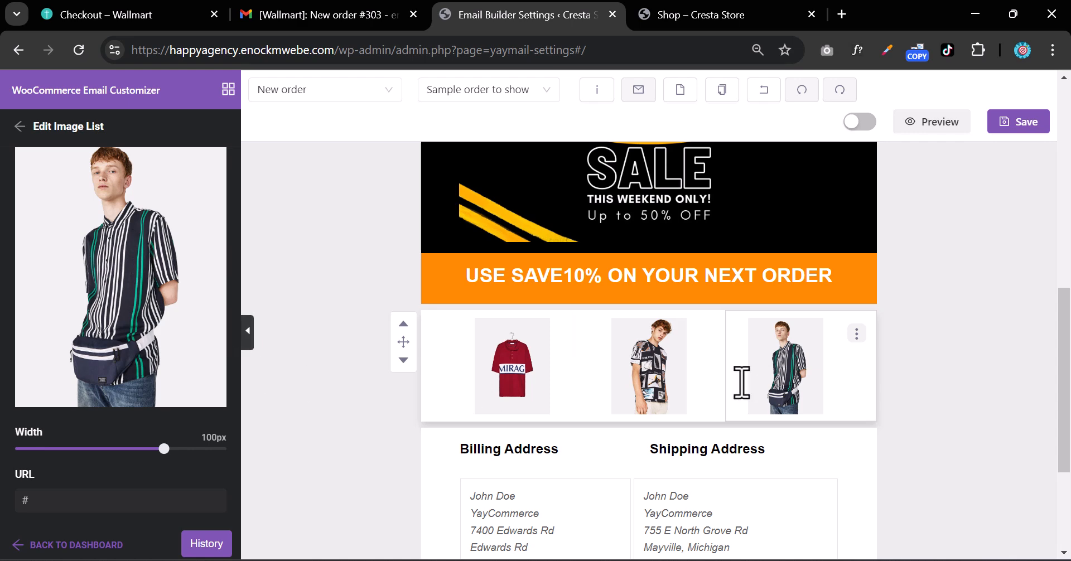
Add a Space element between the sale banner and the orange title, and another between the image list and the billing and shipping addresses
{"action": "scroll", "coordinate": [657, 382], "scroll_direction": "up", "scroll_amount": 3}
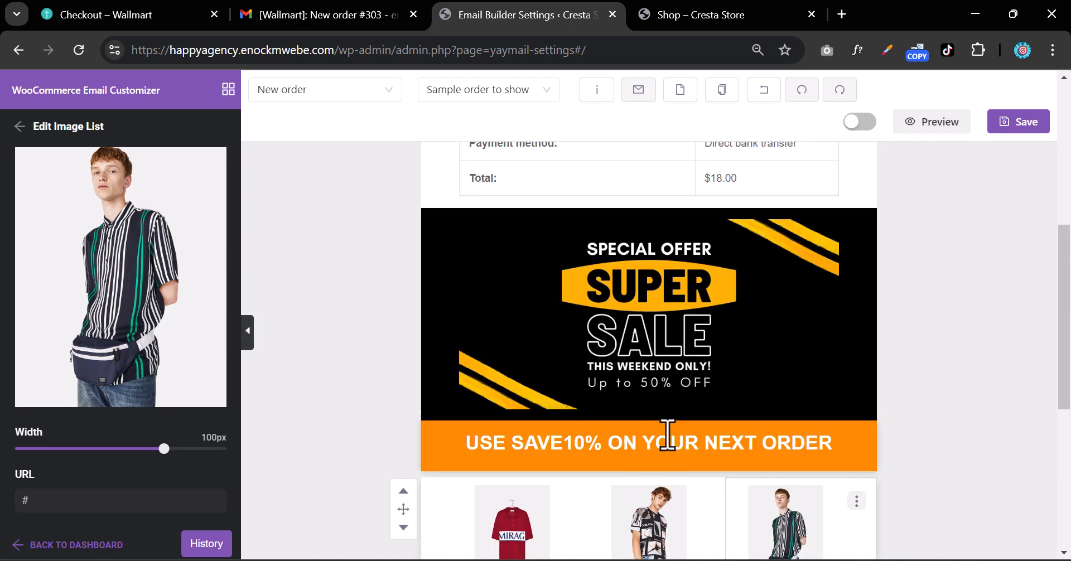
{"action": "scroll", "coordinate": [665, 412], "scroll_direction": "up", "scroll_amount": 2}
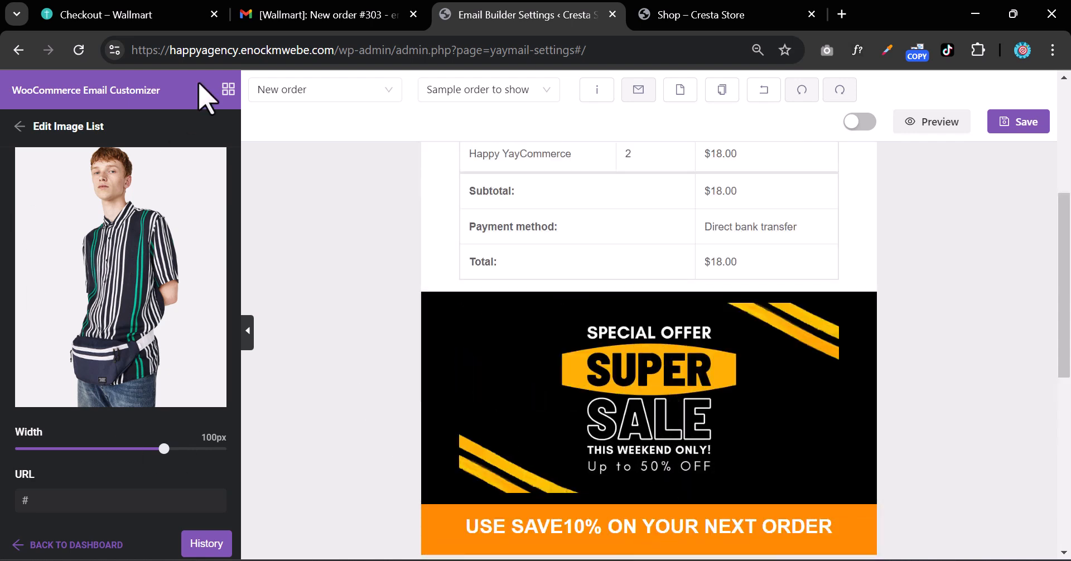
{"action": "left_click", "coordinate": [227, 89]}
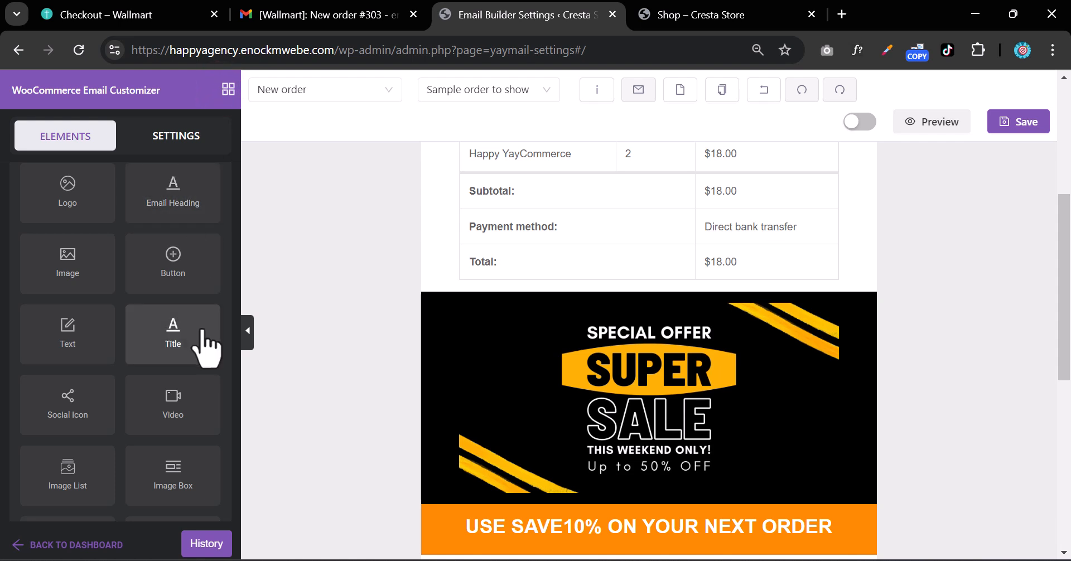
{"action": "scroll", "coordinate": [207, 346], "scroll_direction": "down", "scroll_amount": 4}
{"action": "left_click", "coordinate": [116, 470]}
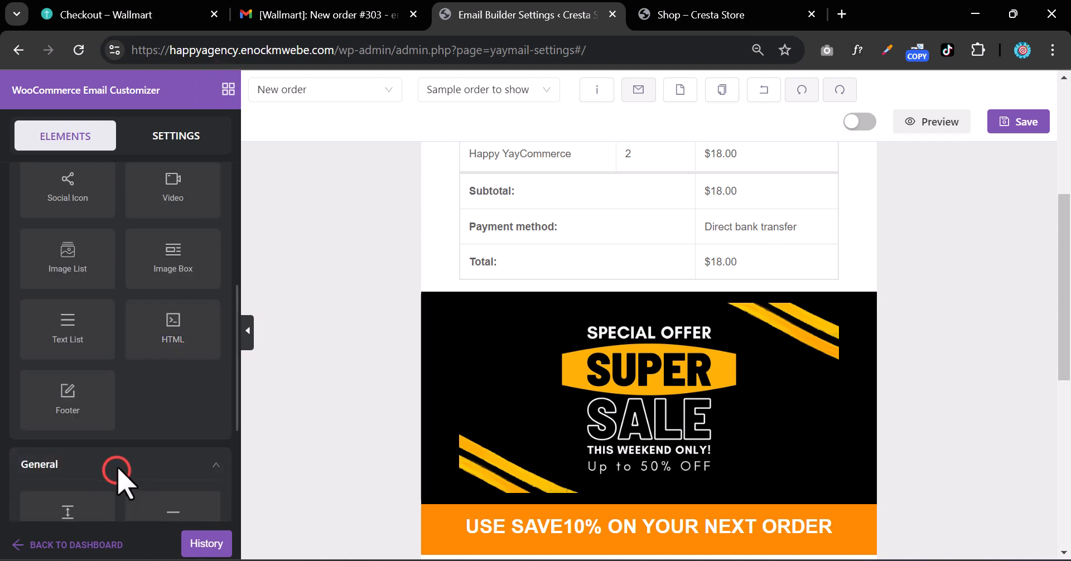
{"action": "scroll", "coordinate": [123, 463], "scroll_direction": "down", "scroll_amount": 4}
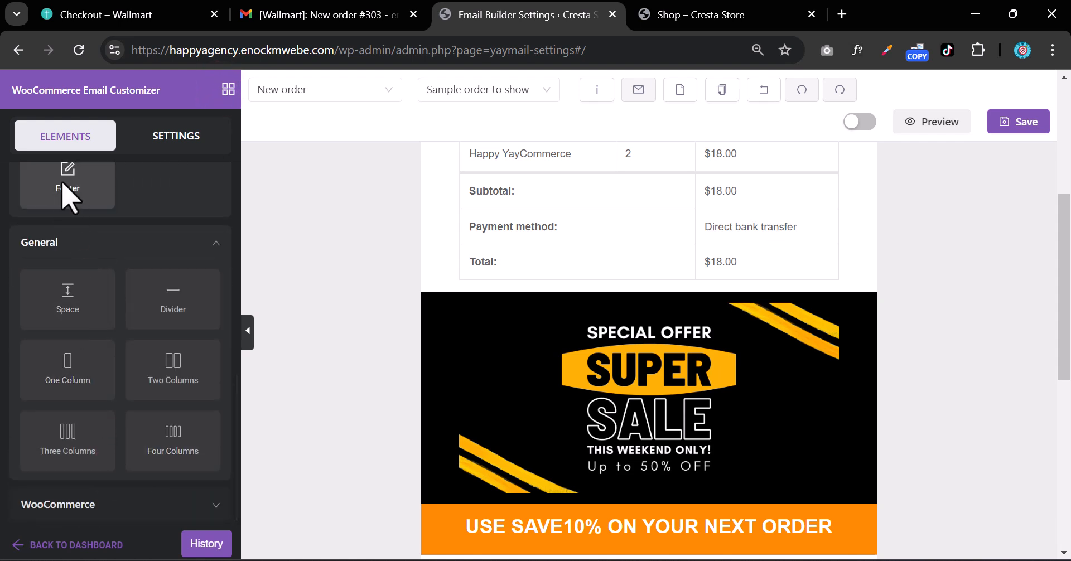
{"action": "left_click_drag", "start_coordinate": [65, 295], "coordinate": [694, 520]}
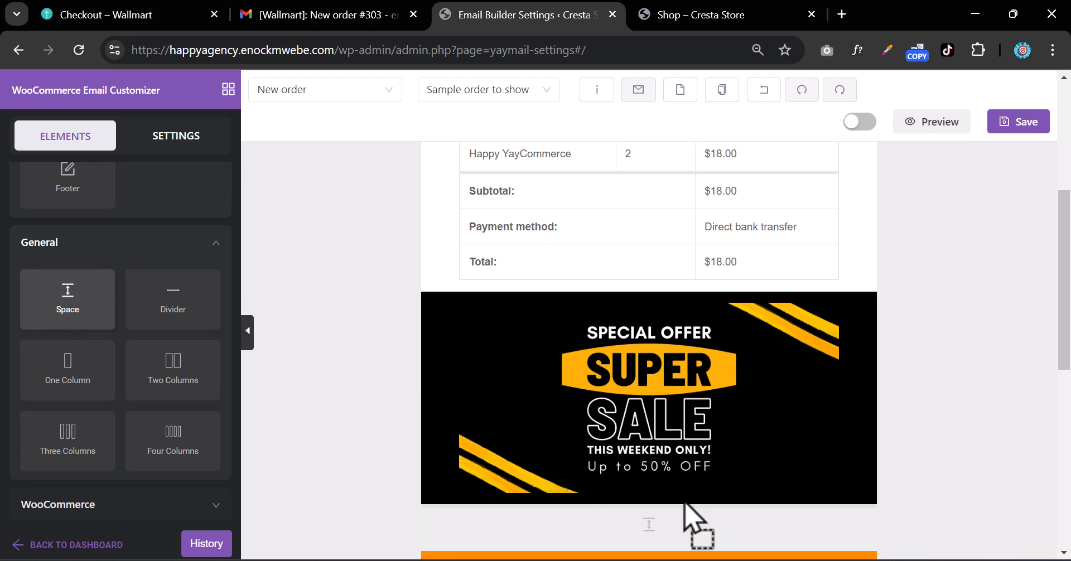
{"action": "scroll", "coordinate": [692, 501], "scroll_direction": "down", "scroll_amount": 6}
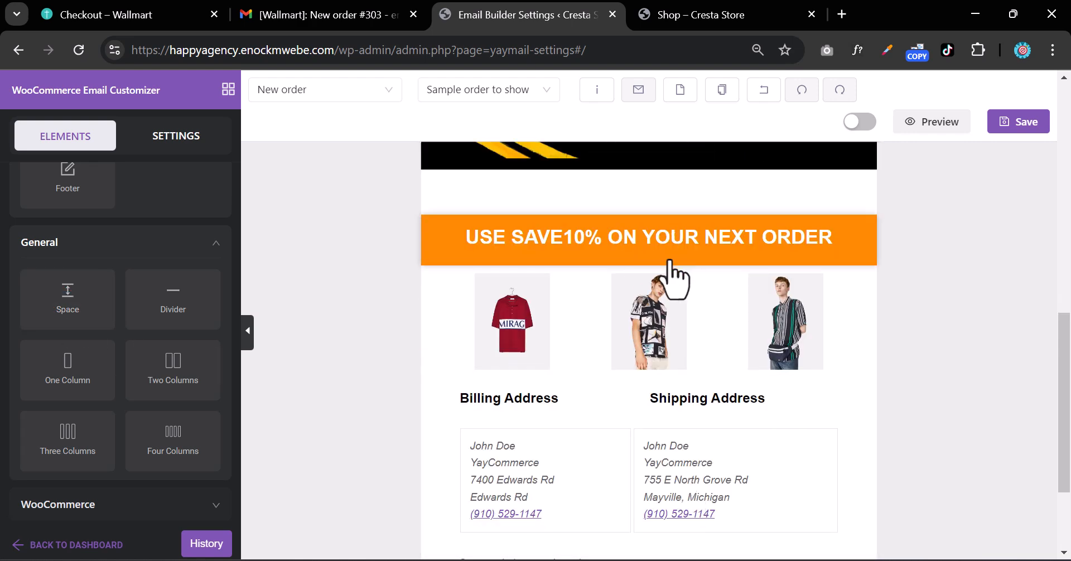
{"action": "left_click_drag", "start_coordinate": [67, 299], "coordinate": [617, 399]}
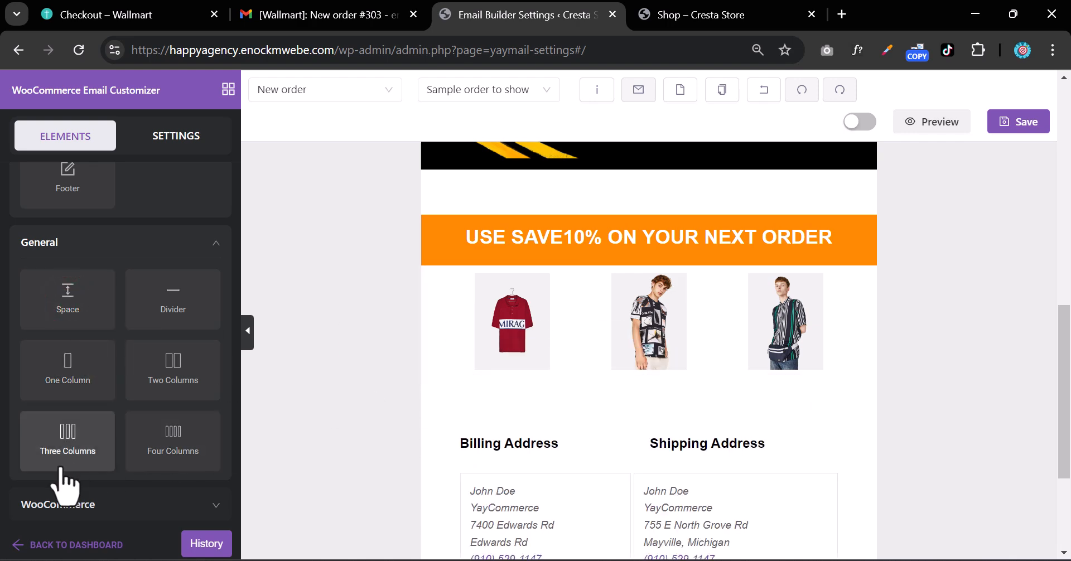
Add a Social Icon element directly below the product image list, above the space before the addresses
{"action": "scroll", "coordinate": [631, 460], "scroll_direction": "up", "scroll_amount": 10}
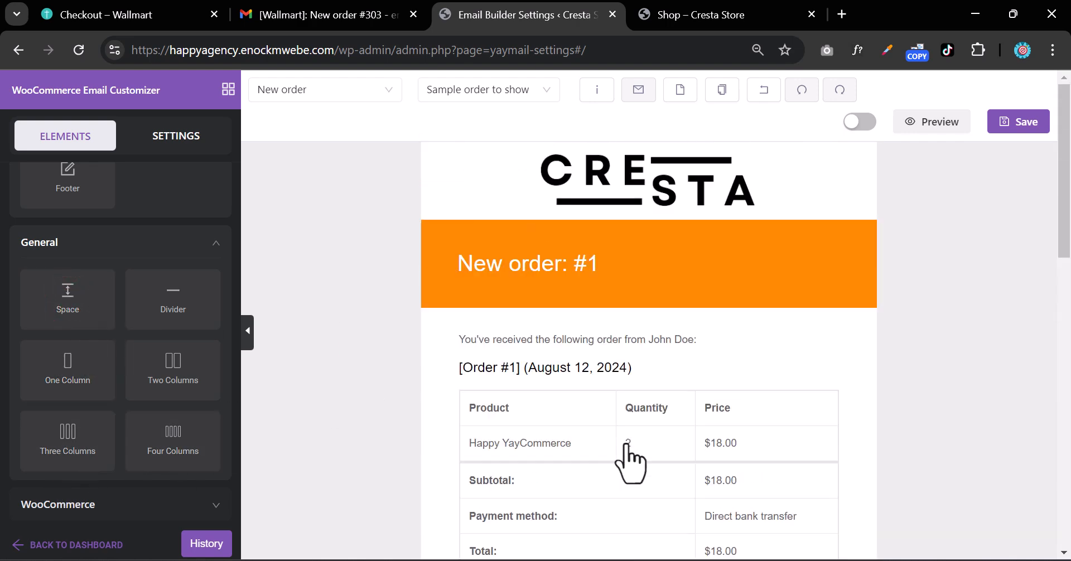
{"action": "scroll", "coordinate": [632, 460], "scroll_direction": "down", "scroll_amount": 10}
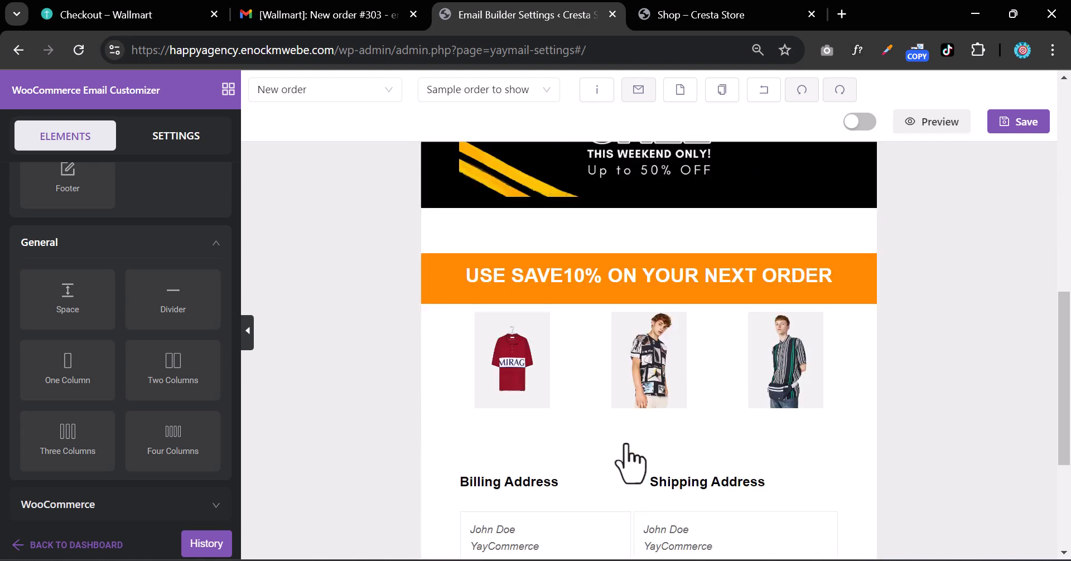
{"action": "scroll", "coordinate": [626, 459], "scroll_direction": "up", "scroll_amount": 2}
{"action": "scroll", "coordinate": [134, 385], "scroll_direction": "up", "scroll_amount": 5}
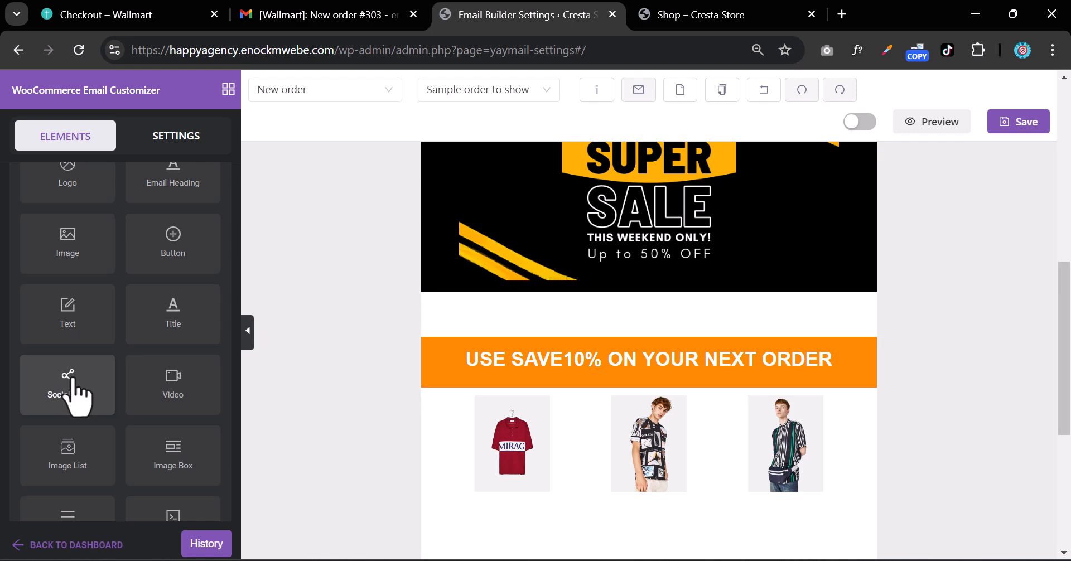
{"action": "scroll", "coordinate": [686, 368], "scroll_direction": "down", "scroll_amount": 3}
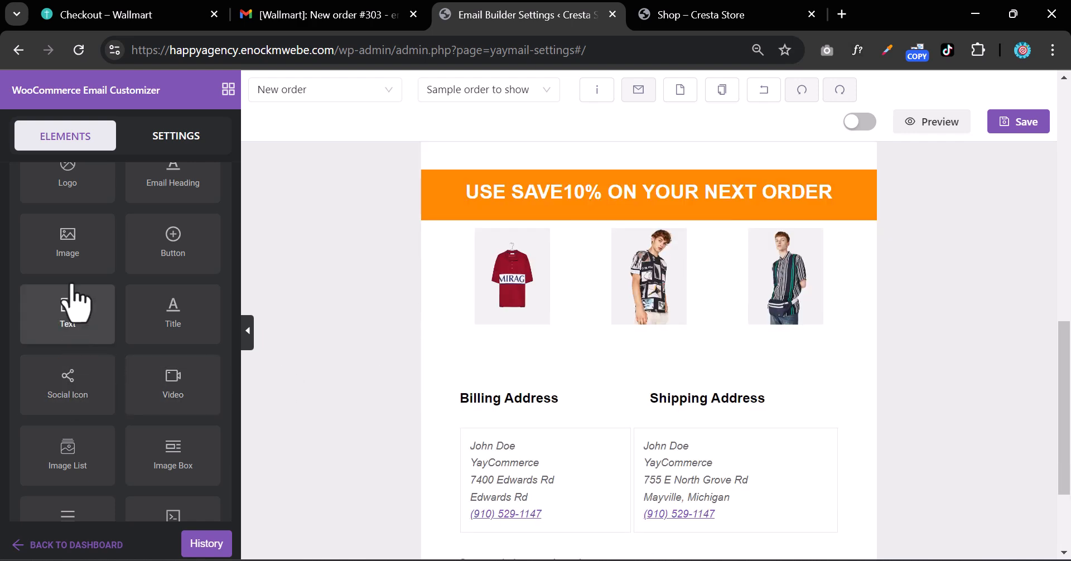
{"action": "left_click_drag", "start_coordinate": [97, 382], "coordinate": [710, 376]}
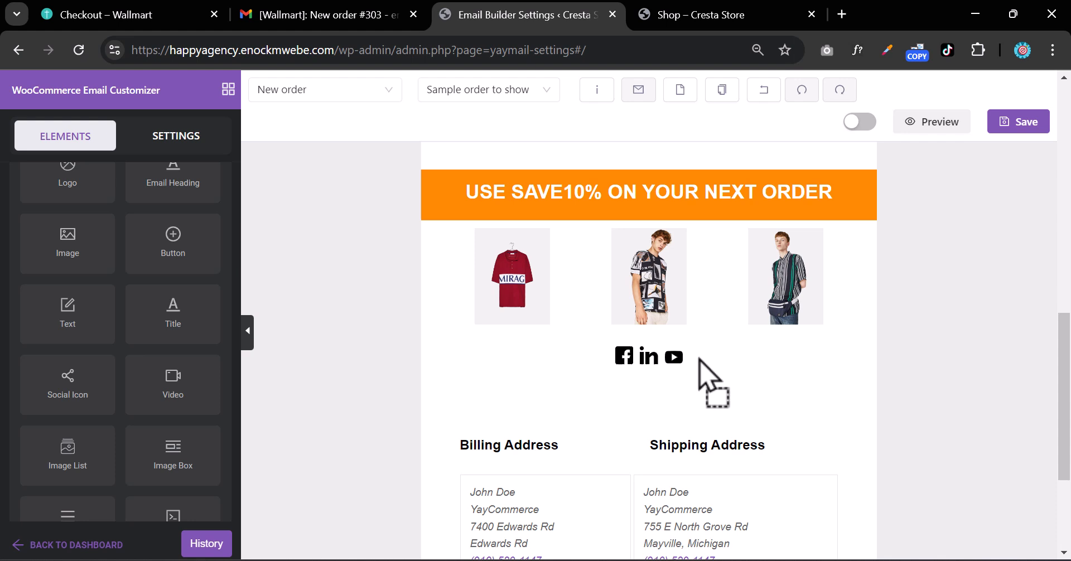
Inspect the Social Icon element's style settings and the link fields of its social networks, leaving them as they are
{"action": "left_click", "coordinate": [657, 355]}
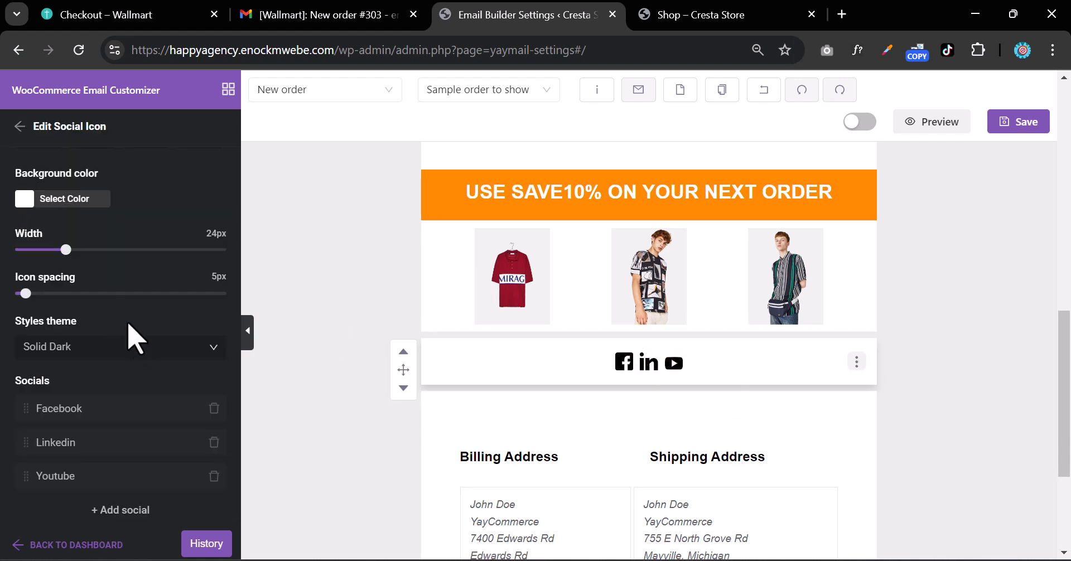
{"action": "left_click", "coordinate": [73, 507]}
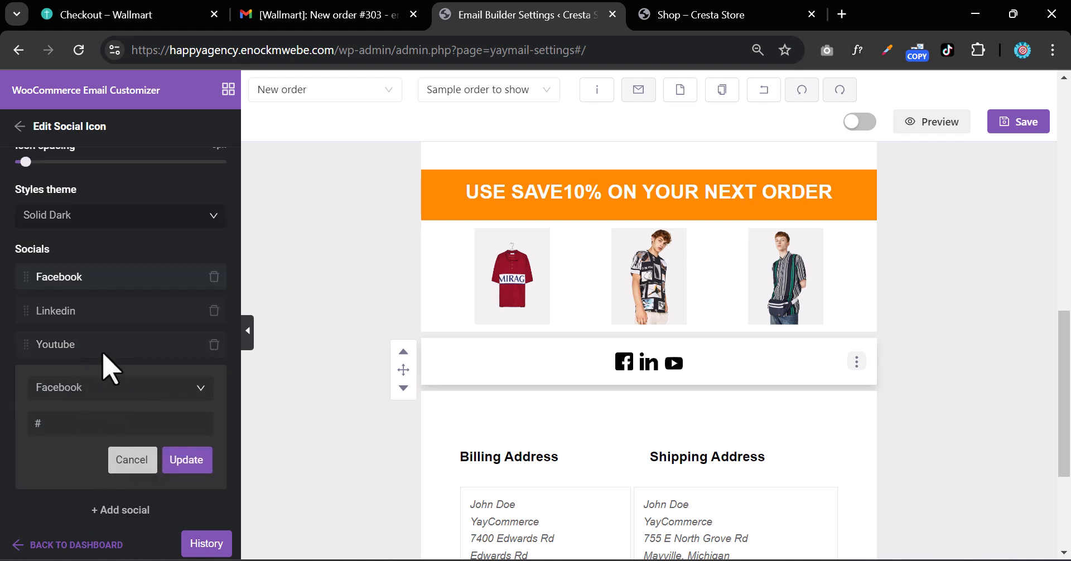
{"action": "scroll", "coordinate": [122, 363], "scroll_direction": "up", "scroll_amount": 5}
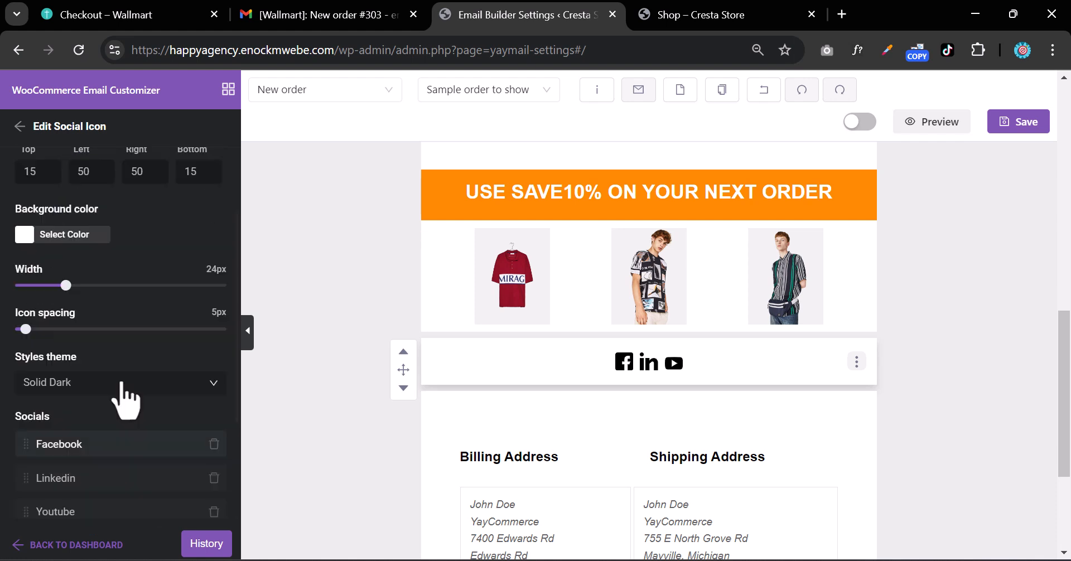
{"action": "left_click", "coordinate": [25, 133]}
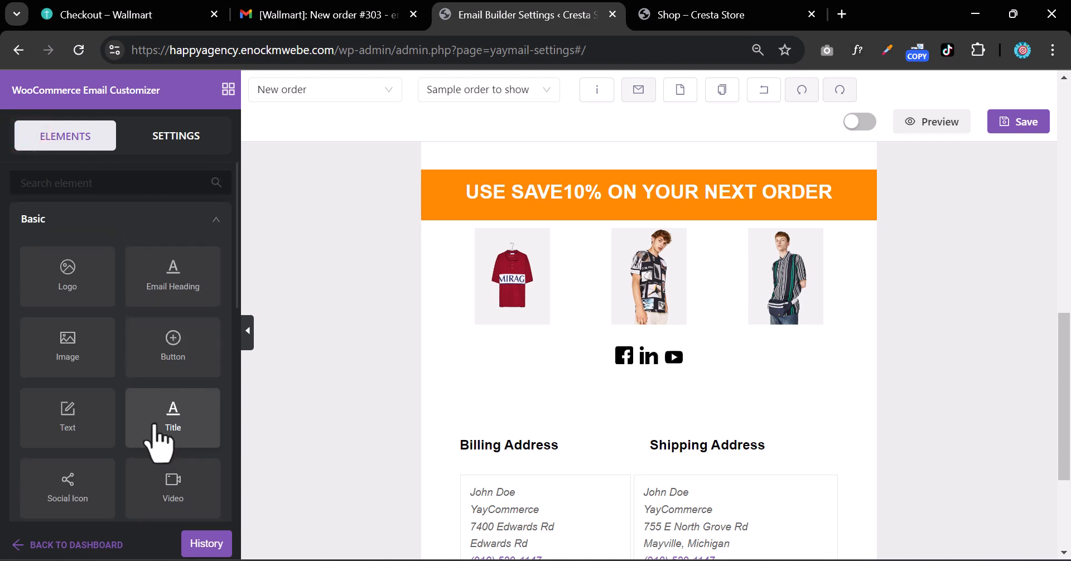
Preview the New order email from the logo header to the footer and close the preview
{"action": "scroll", "coordinate": [737, 418], "scroll_direction": "up", "scroll_amount": 10}
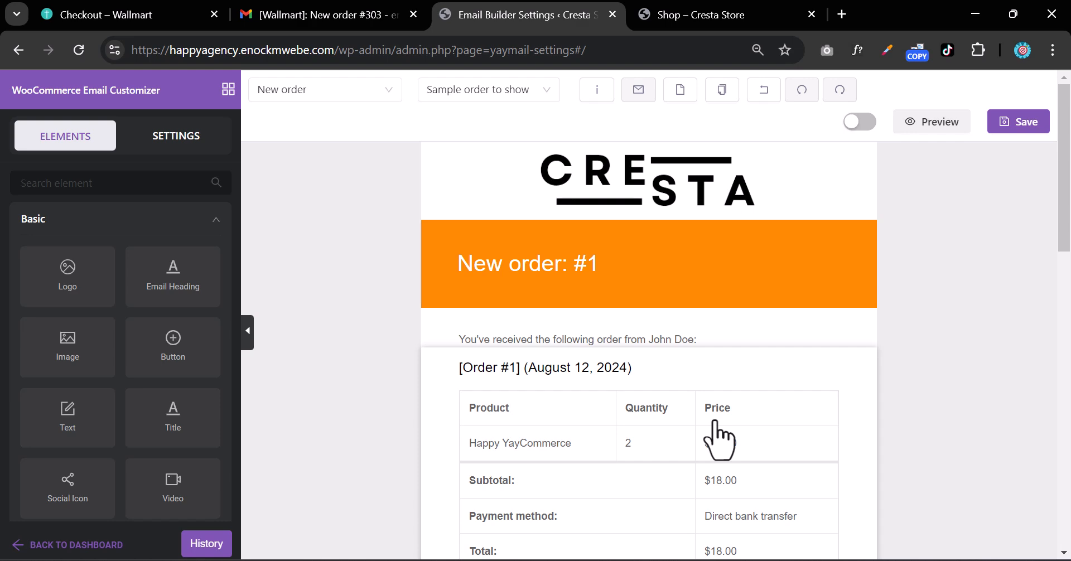
{"action": "left_click", "coordinate": [929, 118]}
{"action": "scroll", "coordinate": [714, 321], "scroll_direction": "down", "scroll_amount": 10}
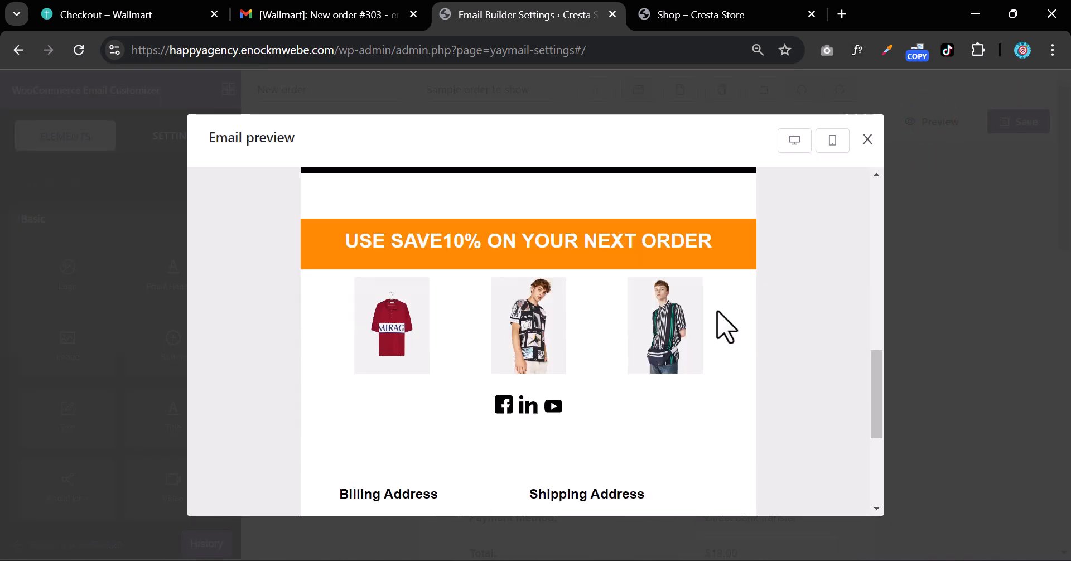
{"action": "scroll", "coordinate": [725, 328], "scroll_direction": "down", "scroll_amount": 3}
{"action": "scroll", "coordinate": [726, 329], "scroll_direction": "down", "scroll_amount": 2}
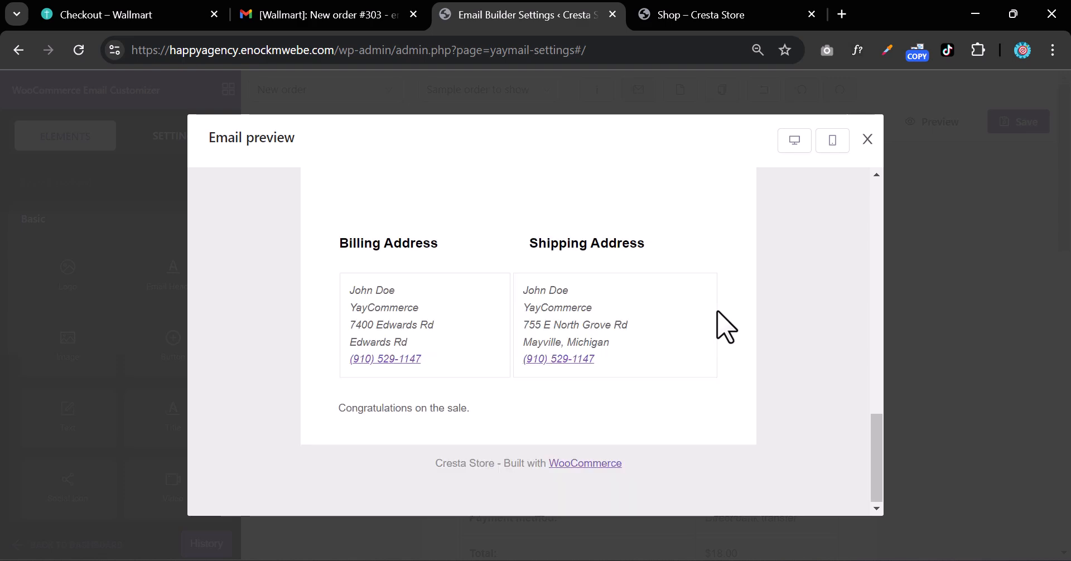
{"action": "scroll", "coordinate": [725, 328], "scroll_direction": "up", "scroll_amount": 15}
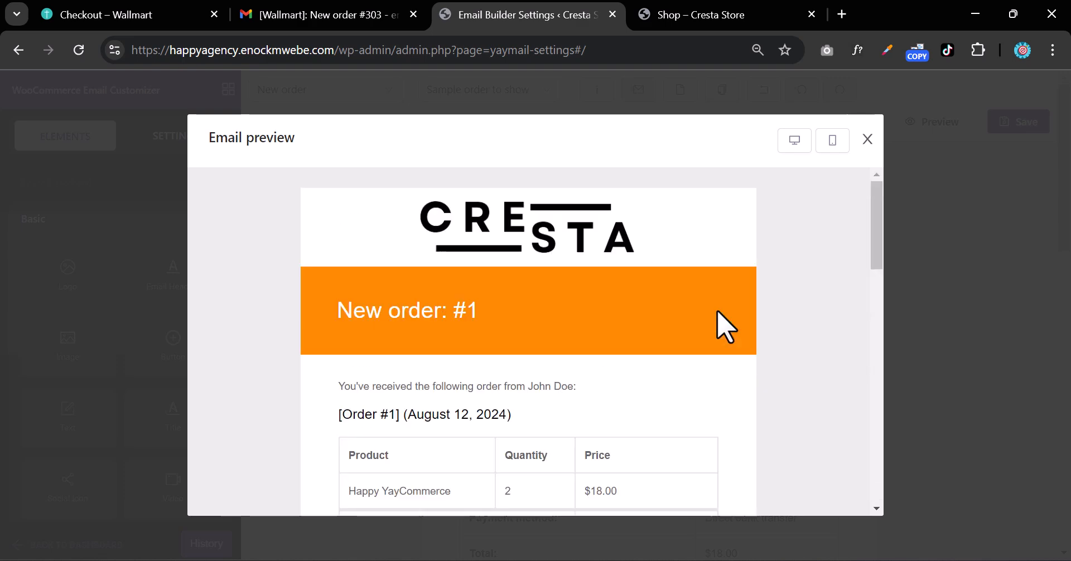
{"action": "left_click", "coordinate": [867, 139]}
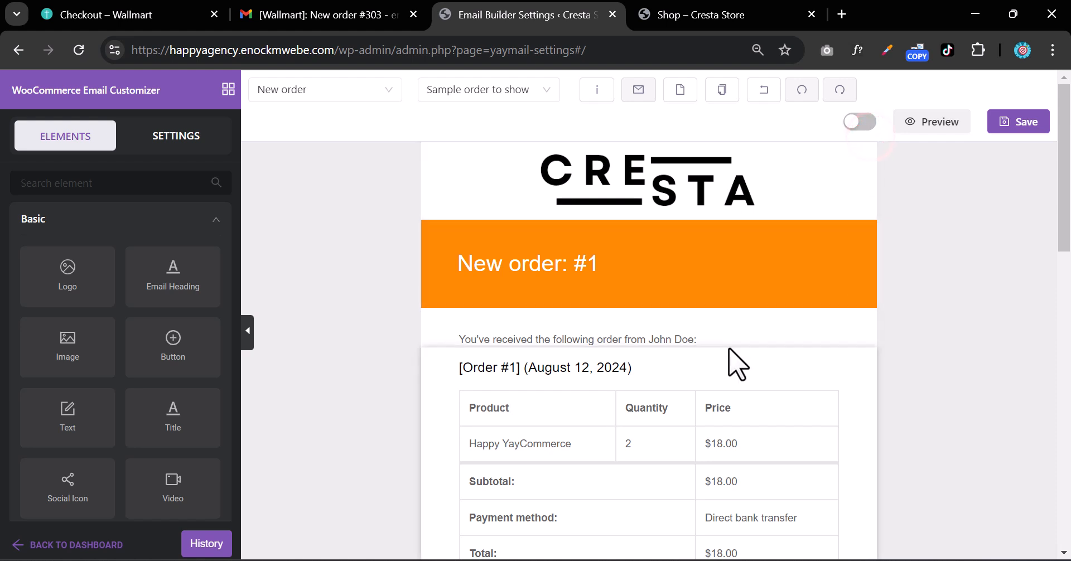
Enable the New order template and save it
{"action": "left_click", "coordinate": [853, 122]}
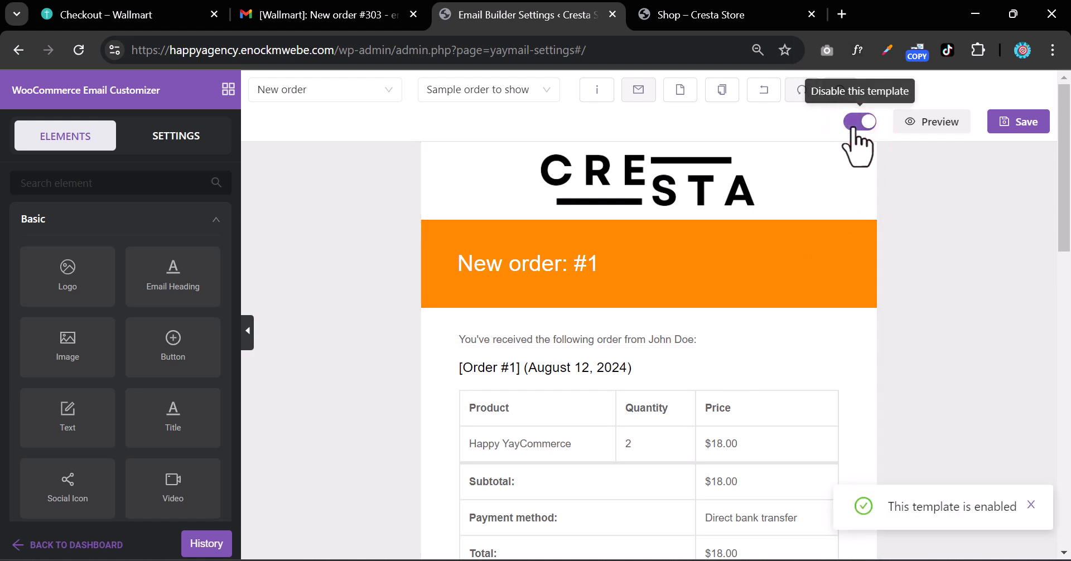
{"action": "left_click", "coordinate": [1004, 124]}
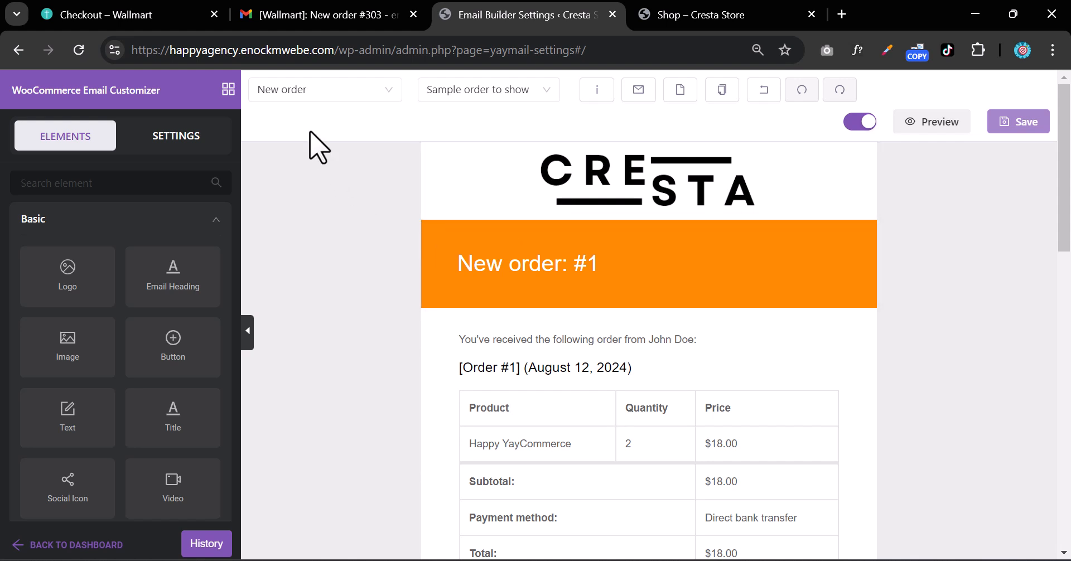
Look through the list of WooCommerce email templates that can be customized, keeping New order selected
{"action": "left_click", "coordinate": [333, 92]}
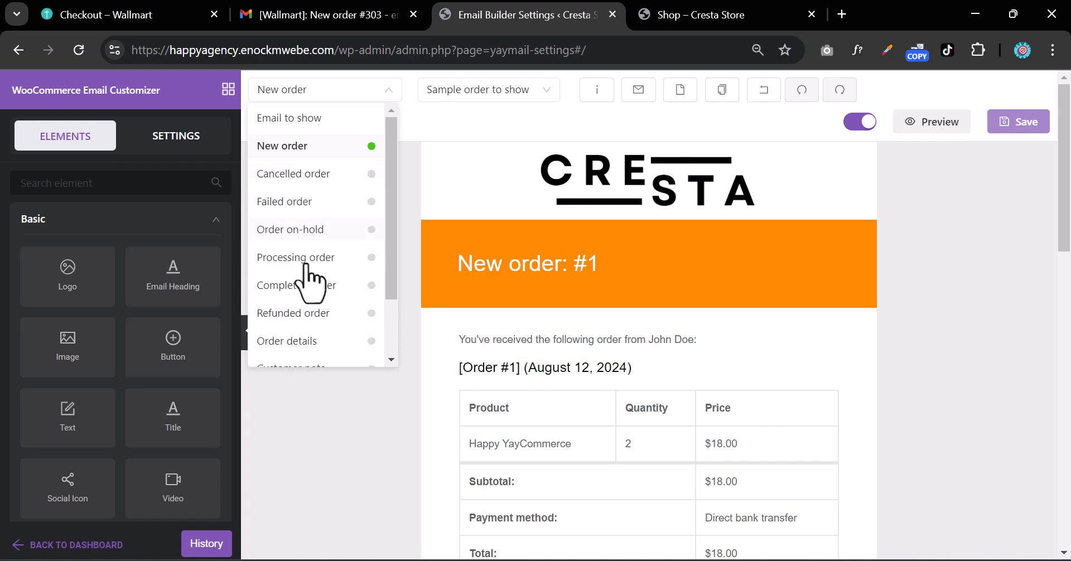
{"action": "scroll", "coordinate": [312, 312], "scroll_direction": "down", "scroll_amount": 2}
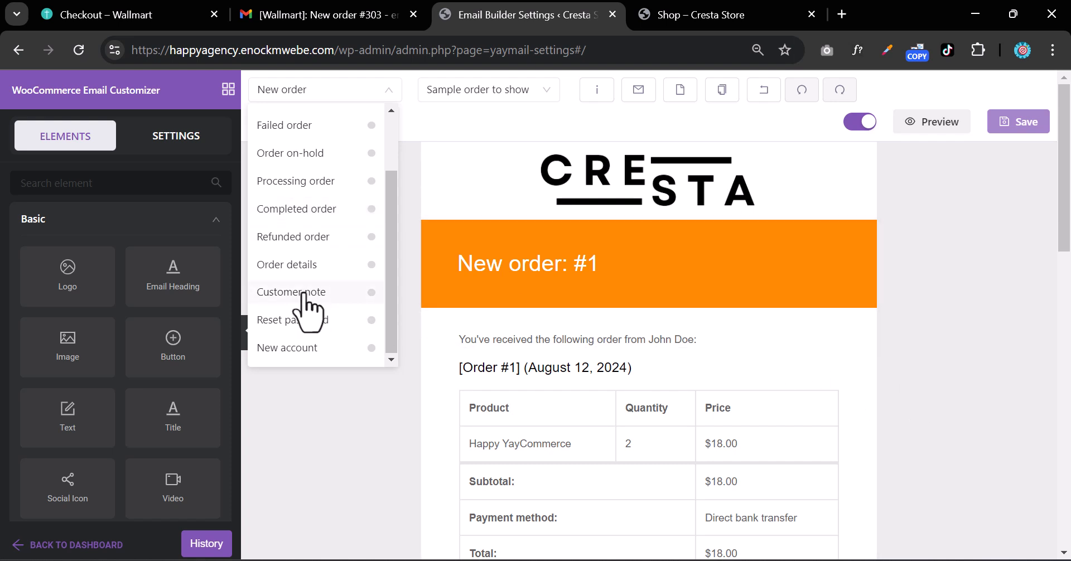
{"action": "scroll", "coordinate": [296, 291], "scroll_direction": "up", "scroll_amount": 3}
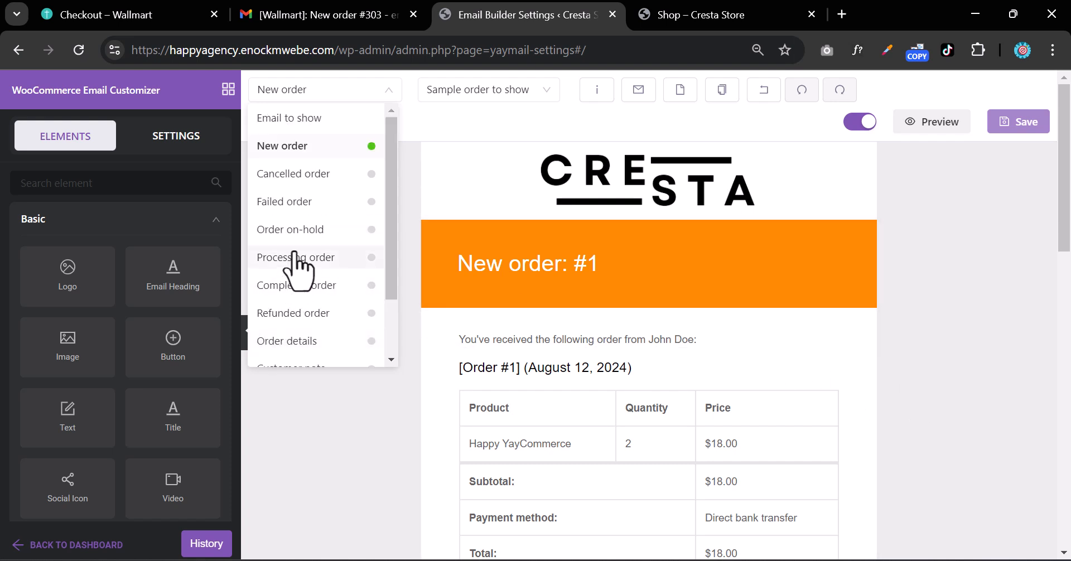
{"action": "left_click", "coordinate": [832, 374]}
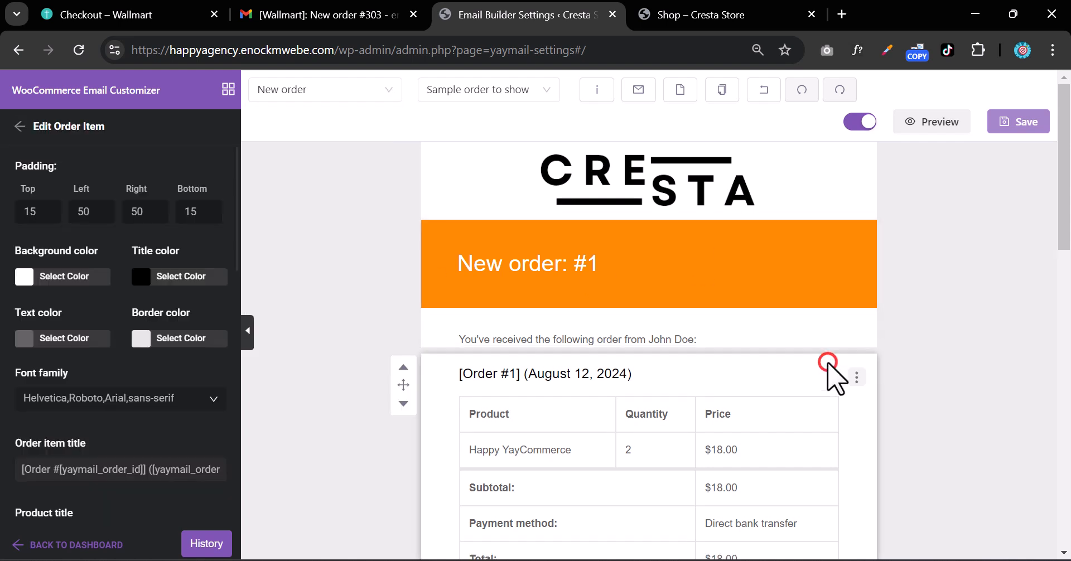
{"action": "left_click", "coordinate": [829, 362]}
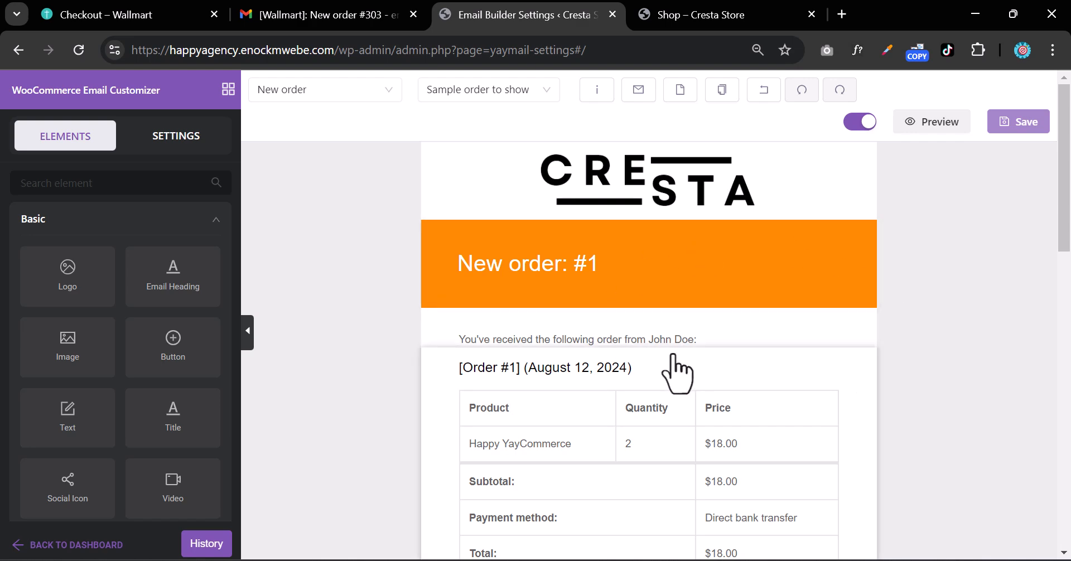
Send a test email of the New order template to the prefilled test address
{"action": "scroll", "coordinate": [677, 370], "scroll_direction": "down", "scroll_amount": 8}
{"action": "scroll", "coordinate": [676, 370], "scroll_direction": "up", "scroll_amount": 8}
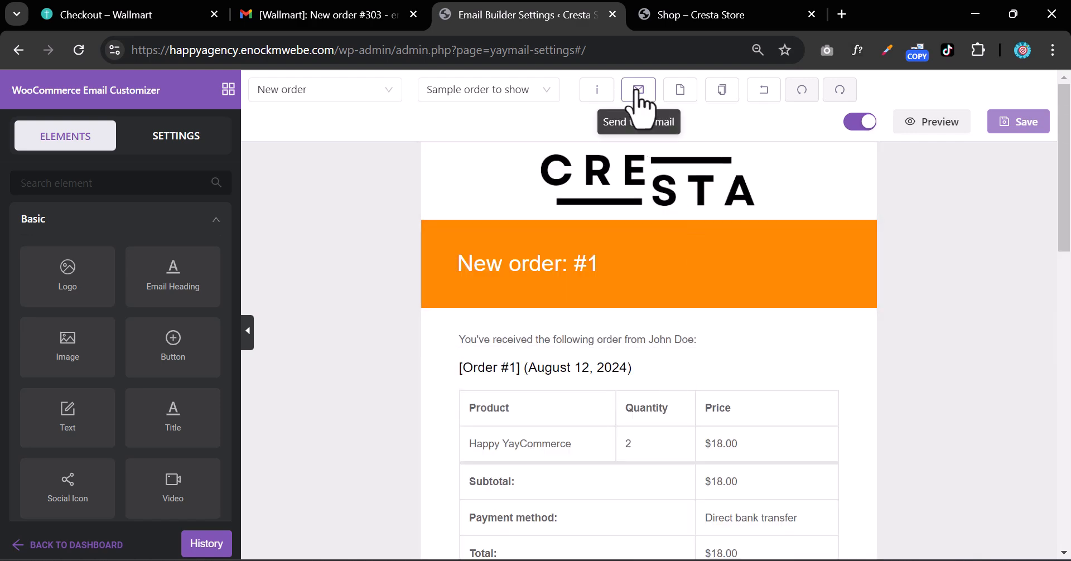
{"action": "left_click", "coordinate": [638, 93]}
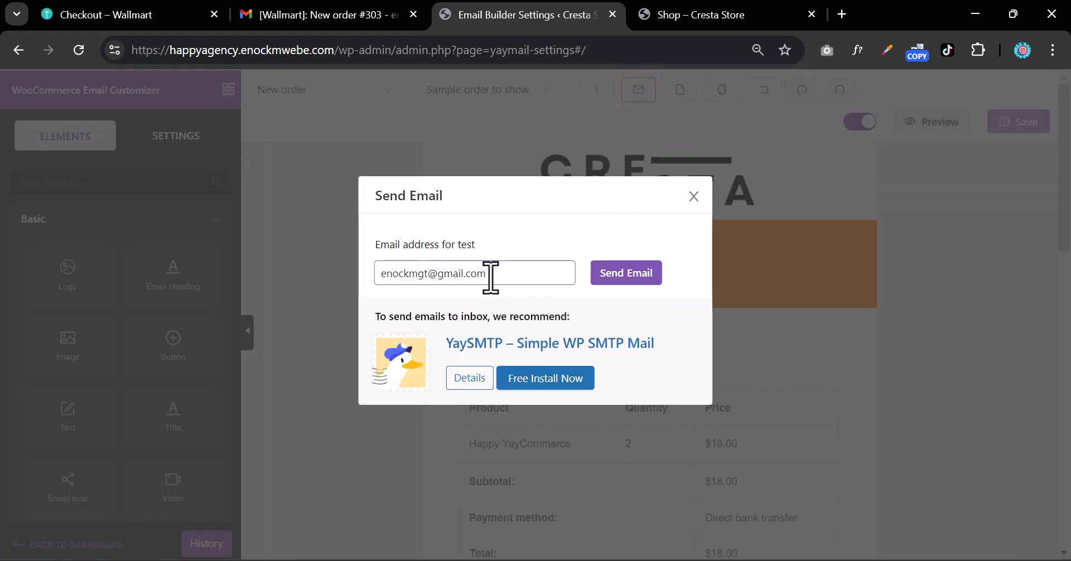
{"action": "left_click", "coordinate": [639, 276]}
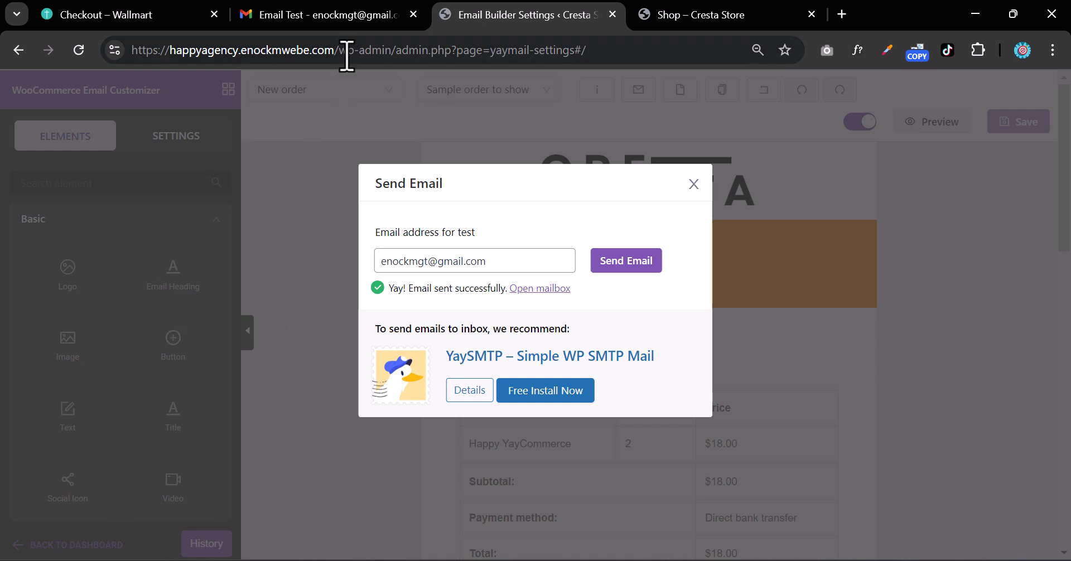
Switch to Gmail and review the Email Test message from its logo header down to the addresses and footer
{"action": "left_click", "coordinate": [349, 16]}
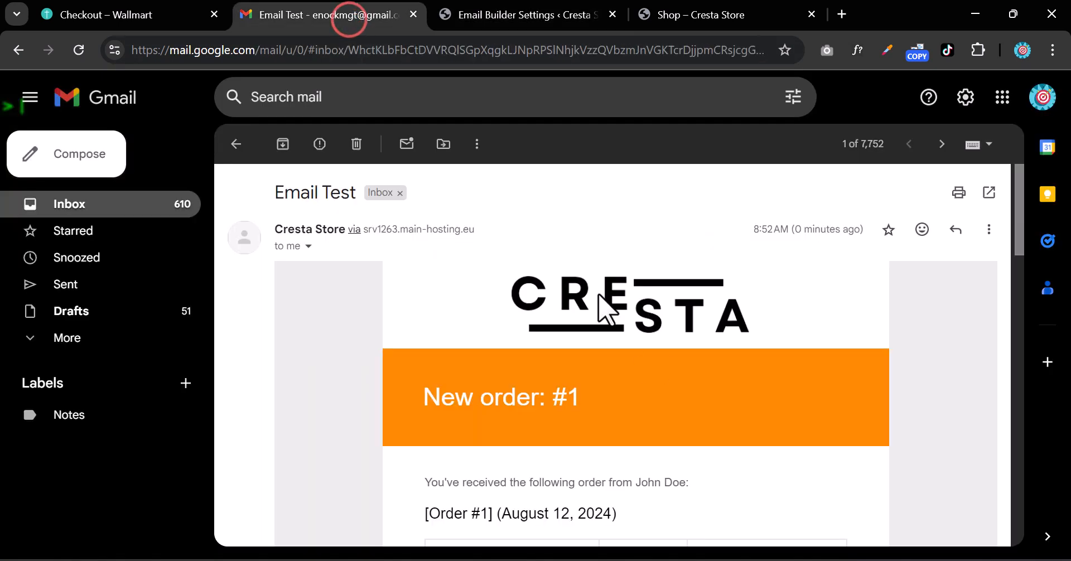
{"action": "scroll", "coordinate": [625, 307], "scroll_direction": "down", "scroll_amount": 10}
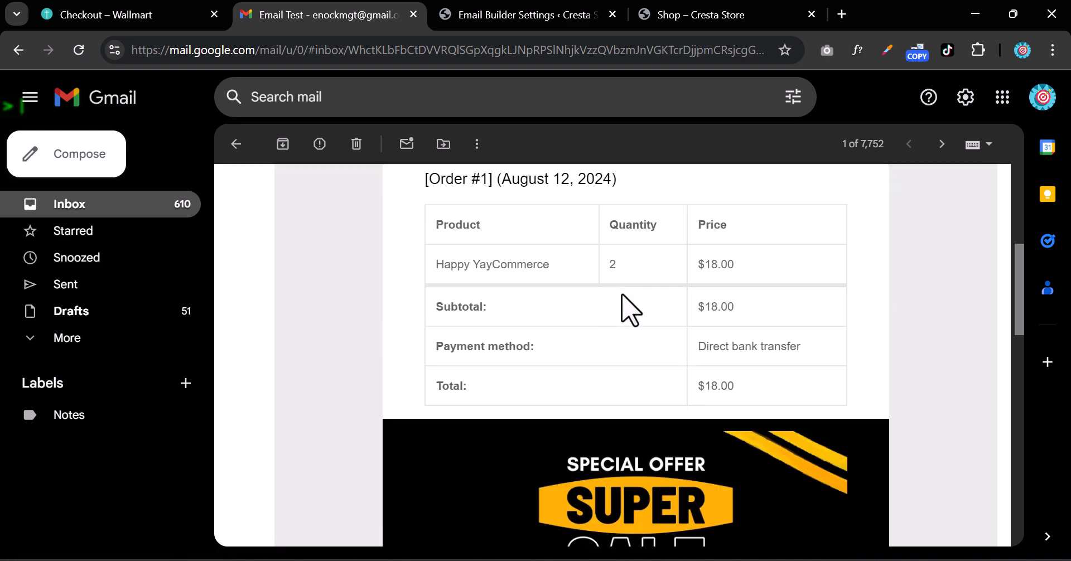
{"action": "scroll", "coordinate": [630, 315], "scroll_direction": "down", "scroll_amount": 10}
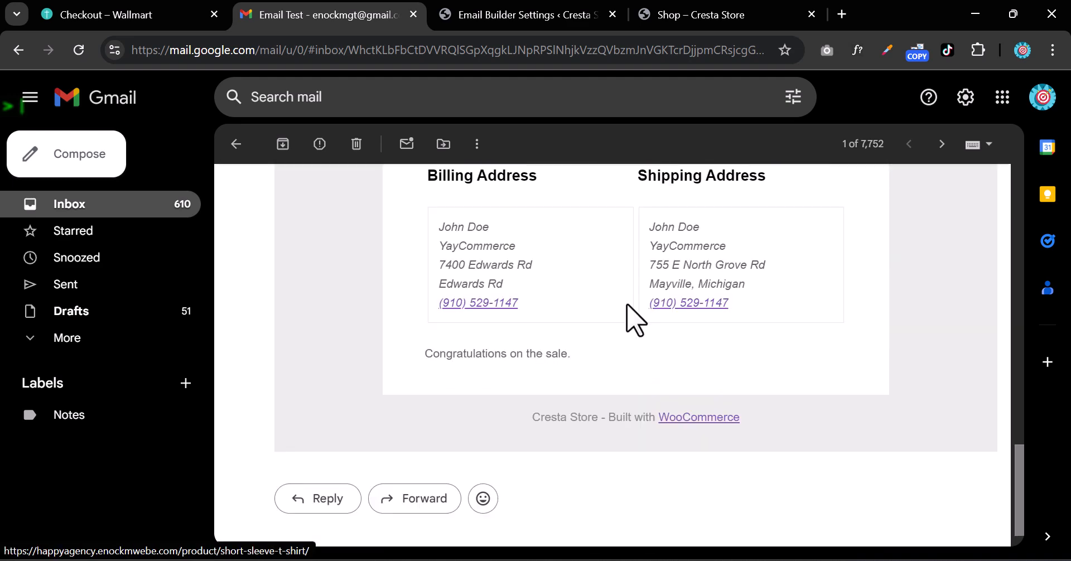
{"action": "scroll", "coordinate": [633, 318], "scroll_direction": "up", "scroll_amount": 10}
{"action": "scroll", "coordinate": [635, 318], "scroll_direction": "up", "scroll_amount": 10}
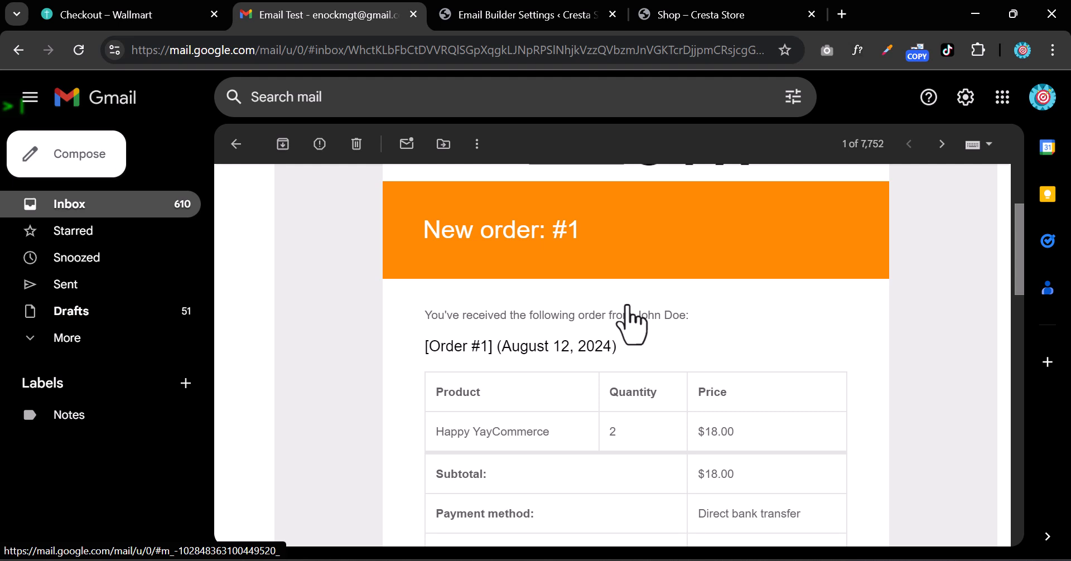
{"action": "scroll", "coordinate": [689, 371], "scroll_direction": "up", "scroll_amount": 3}
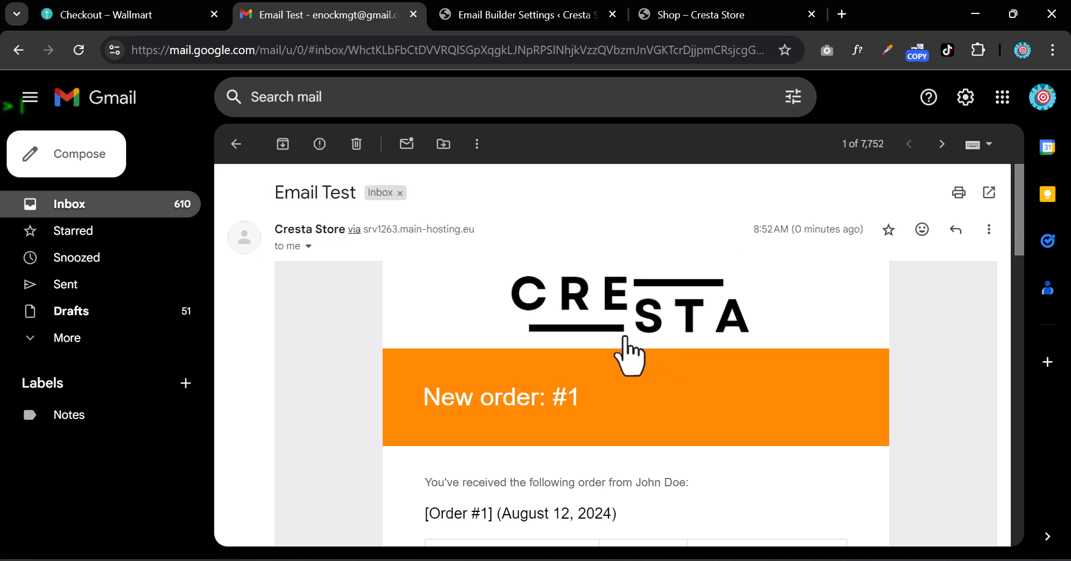
{"action": "scroll", "coordinate": [642, 346], "scroll_direction": "down", "scroll_amount": 3}
{"action": "scroll", "coordinate": [636, 352], "scroll_direction": "down", "scroll_amount": 14}
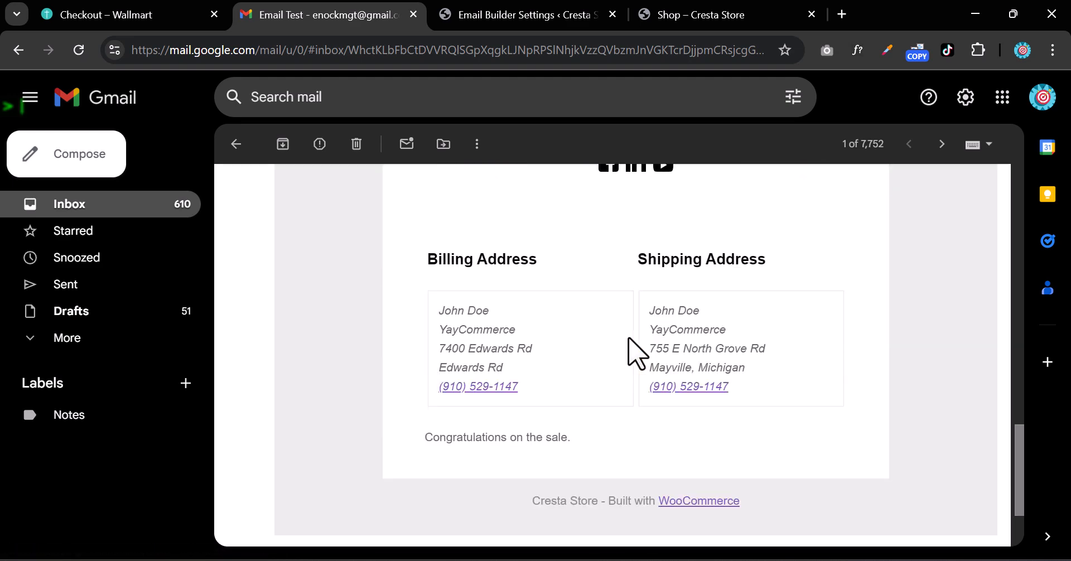
{"action": "scroll", "coordinate": [629, 335], "scroll_direction": "up", "scroll_amount": 15}
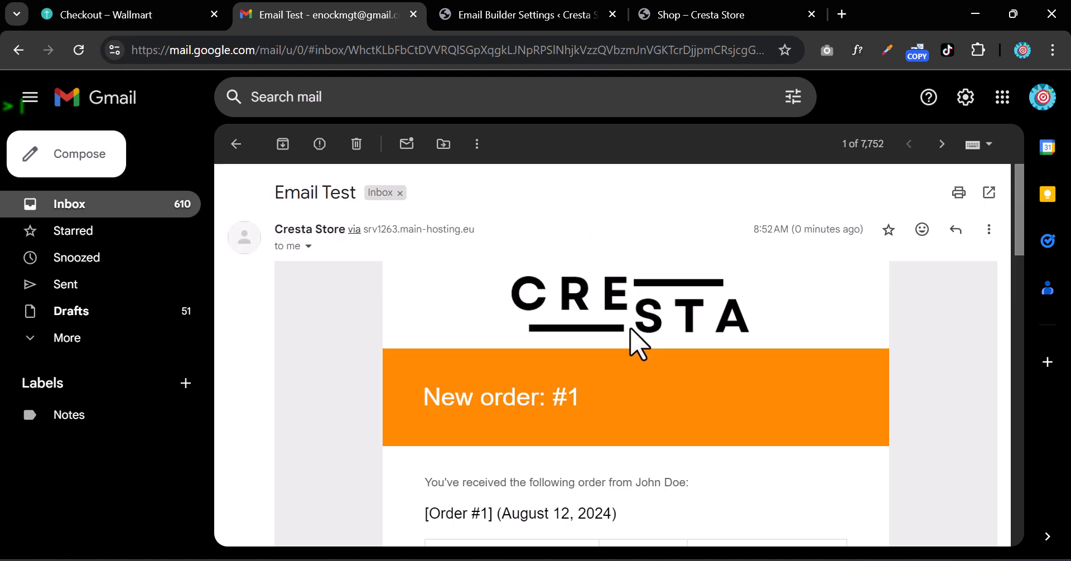